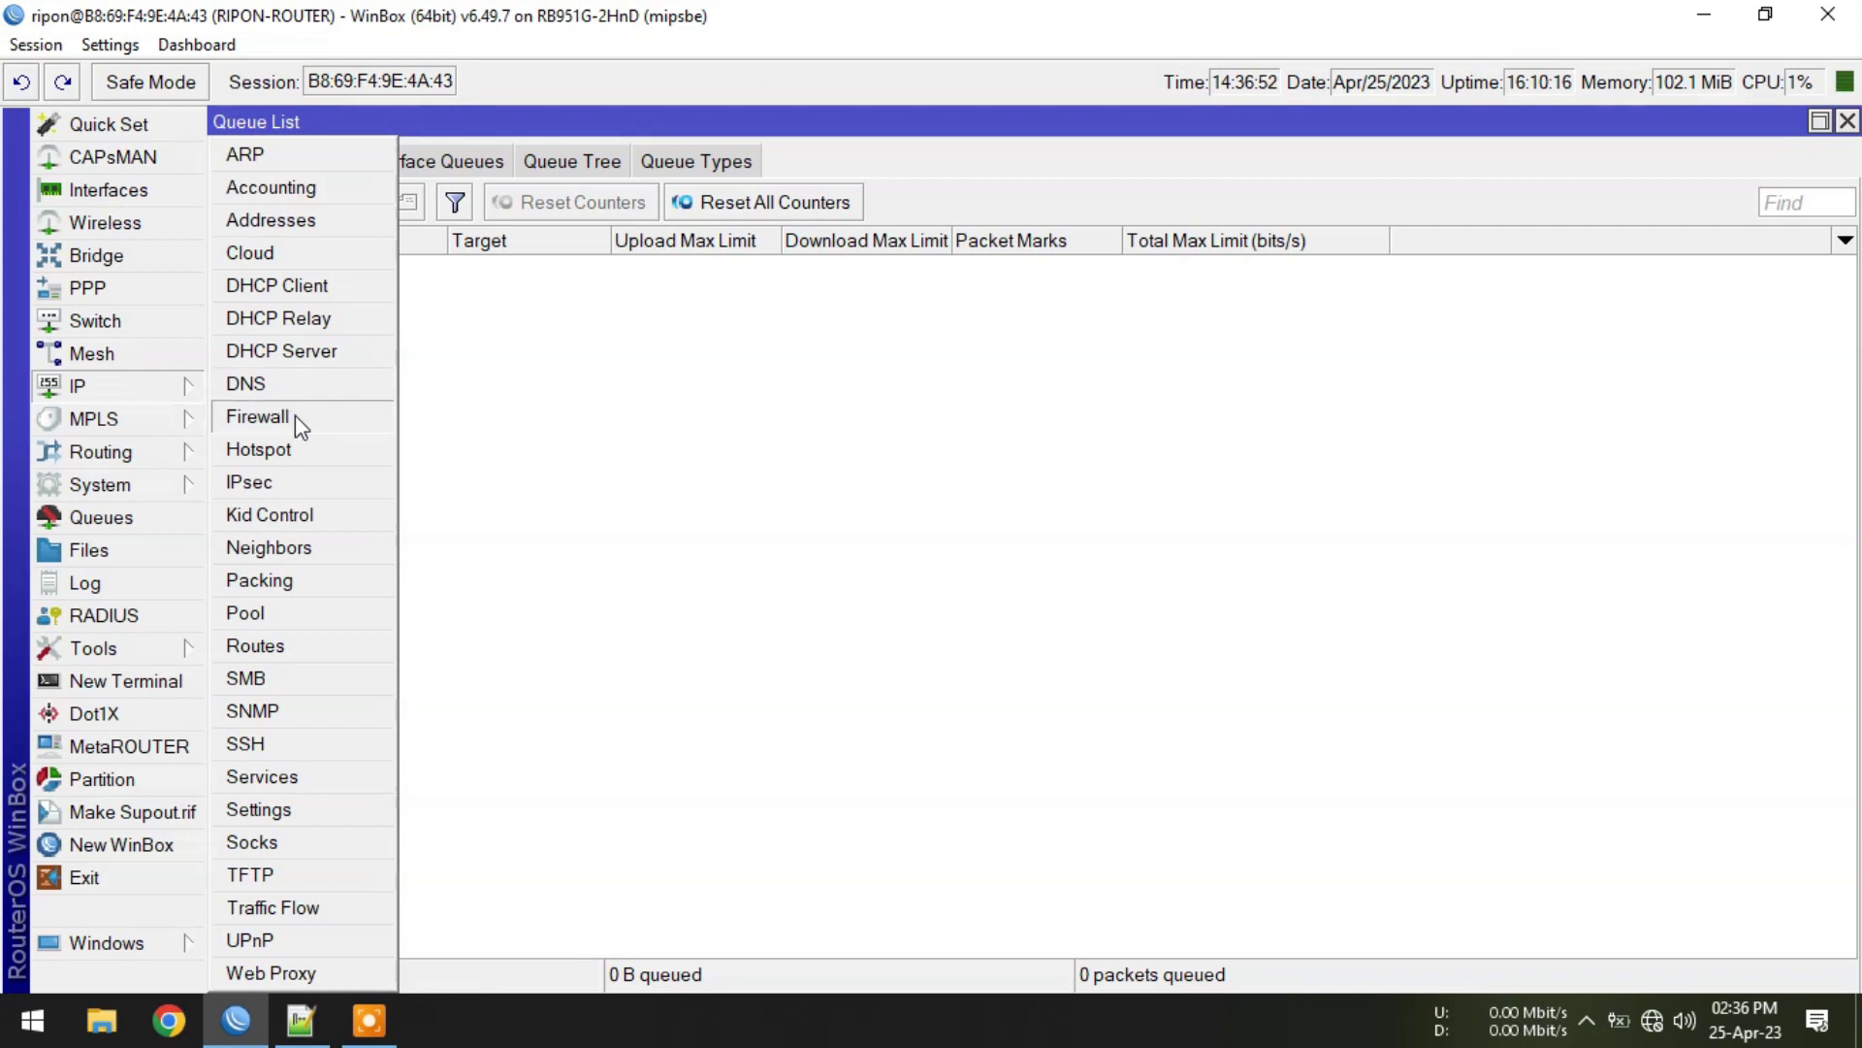
# Check the firewall's address lists and NAT rules for existing entries.
pyautogui.click(291, 415)
pyautogui.click(807, 159)
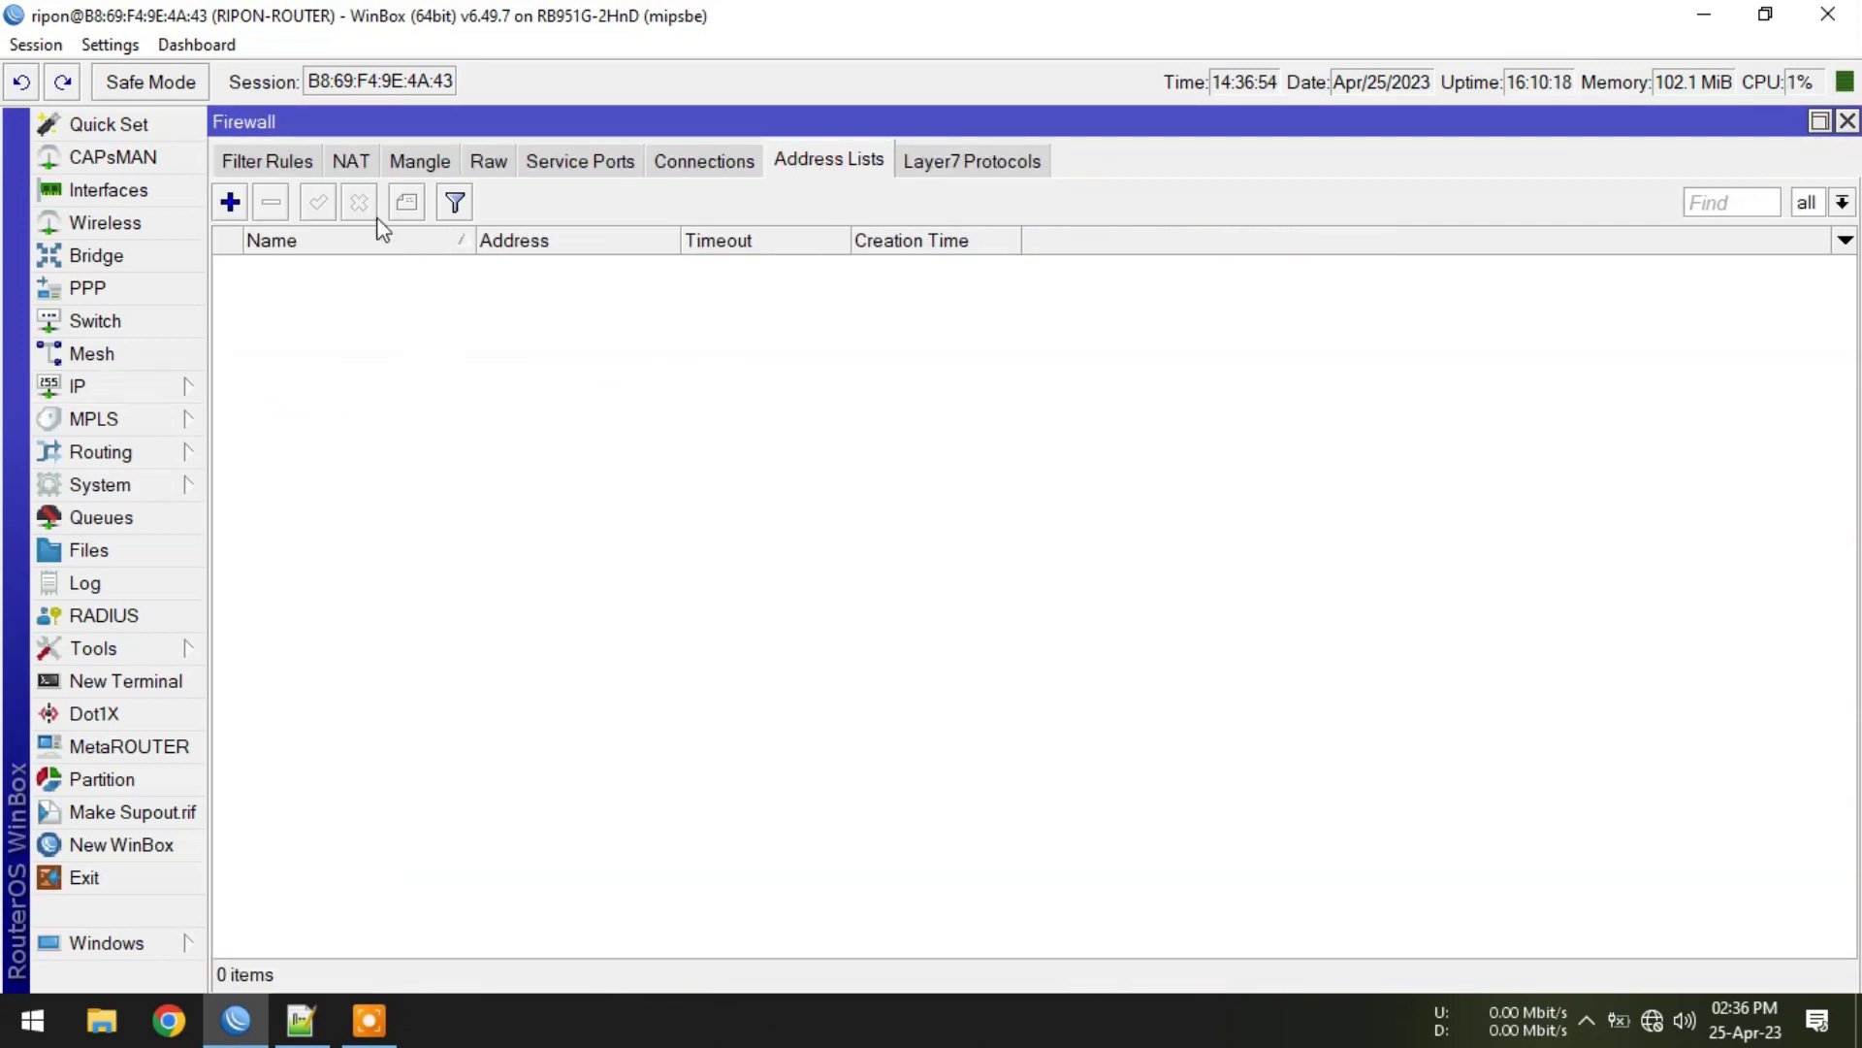
pyautogui.click(353, 160)
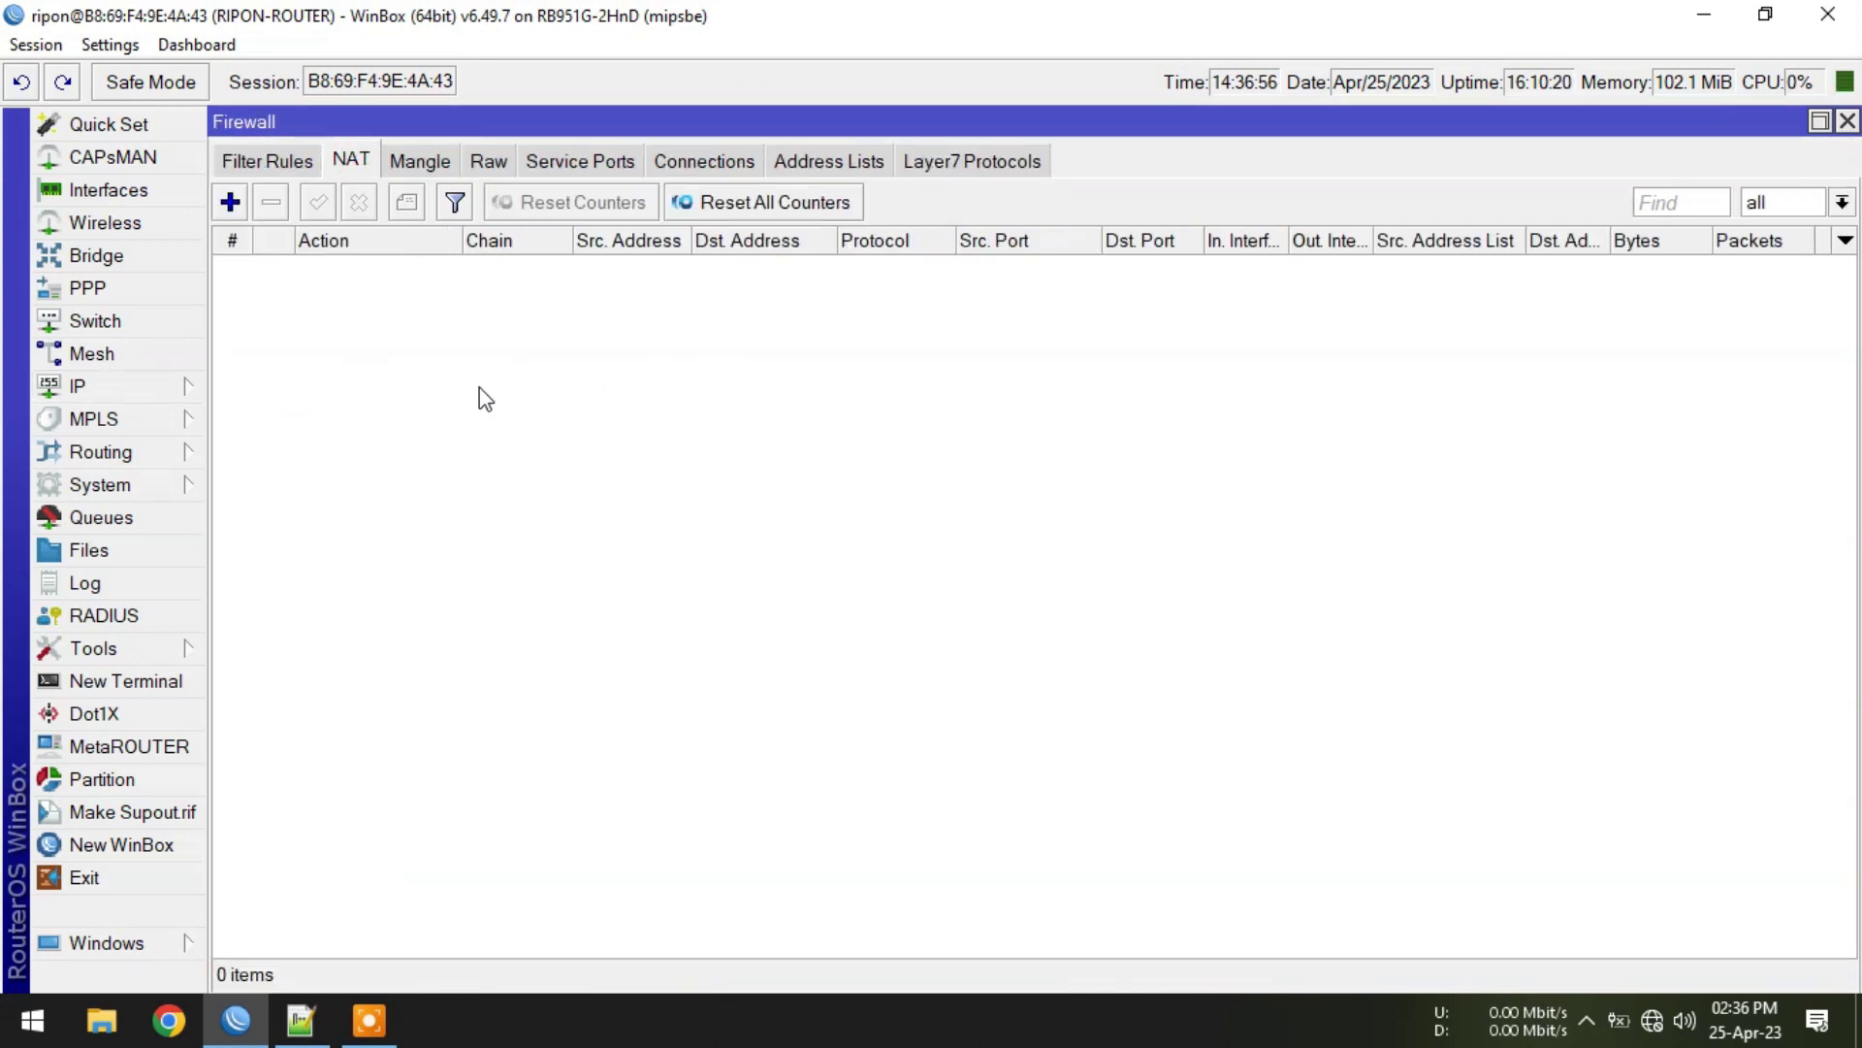
# Add the IP address 192.168.10.1/24 to the router's local (non-WAN) WiFi interface.
pyautogui.click(163, 386)
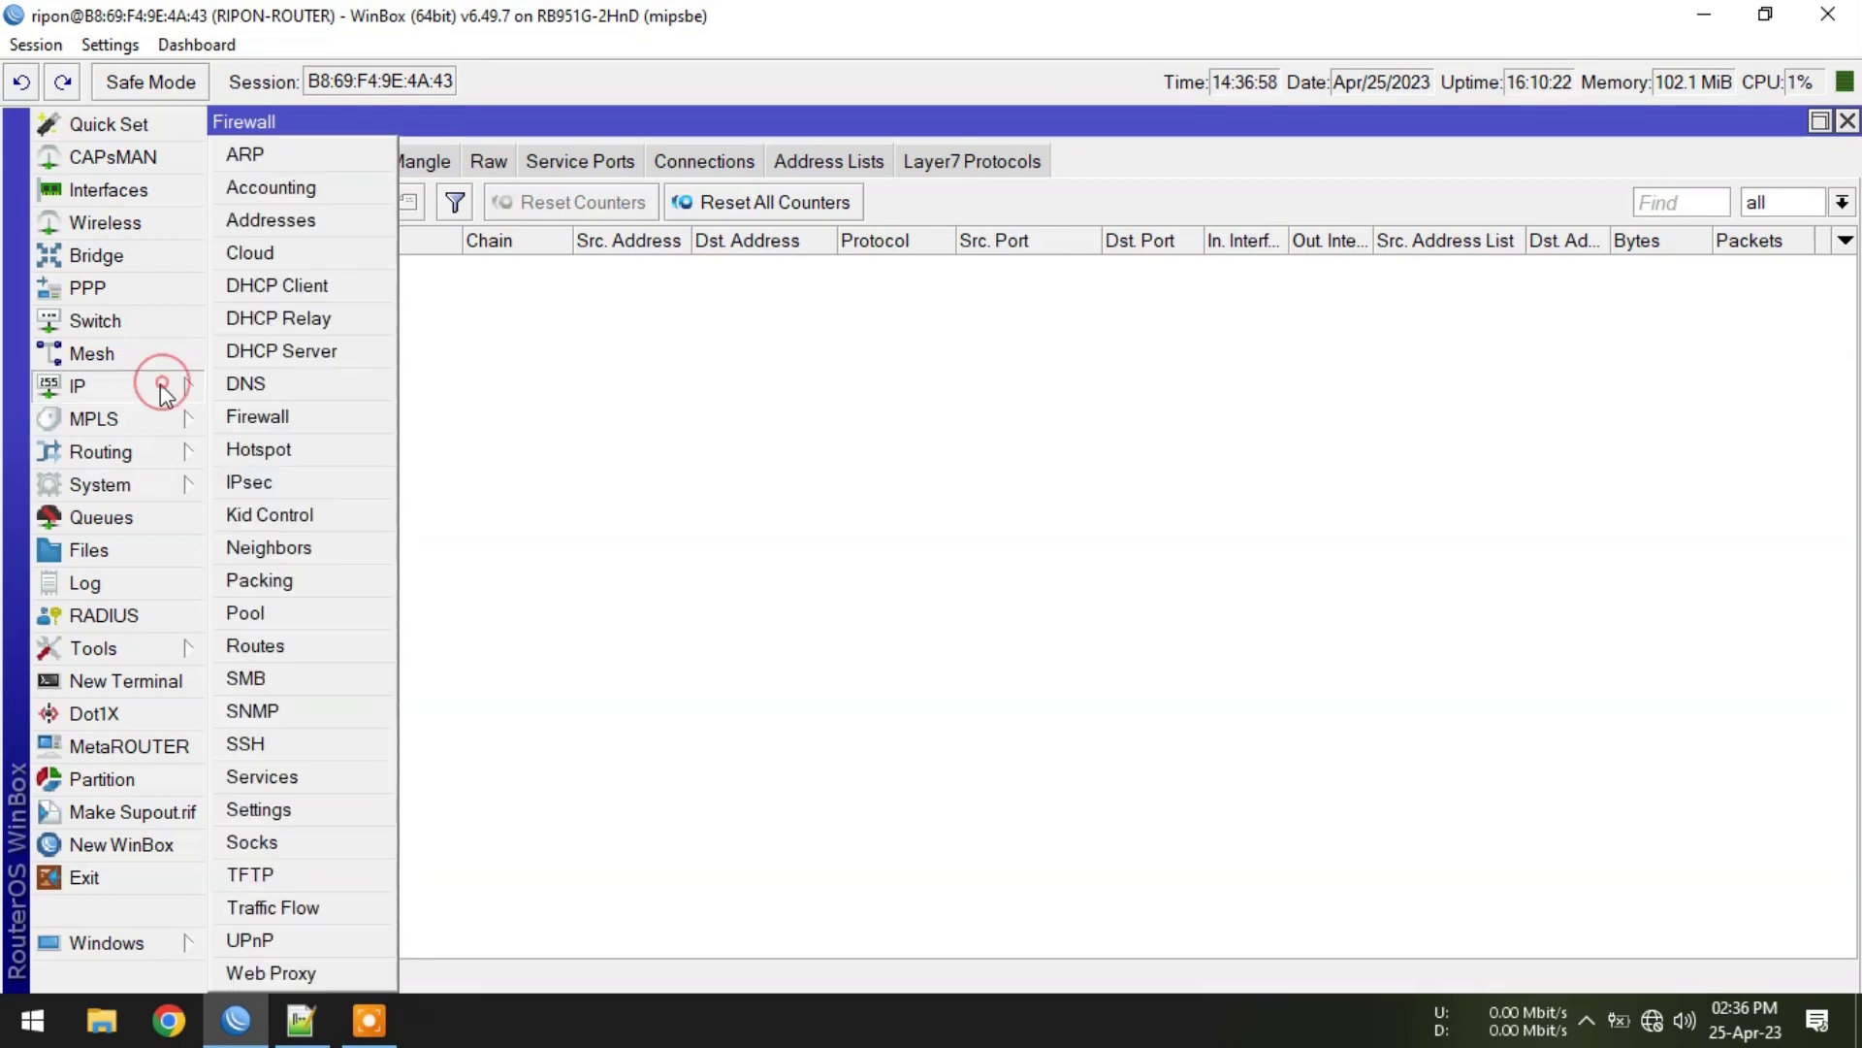
pyautogui.click(330, 227)
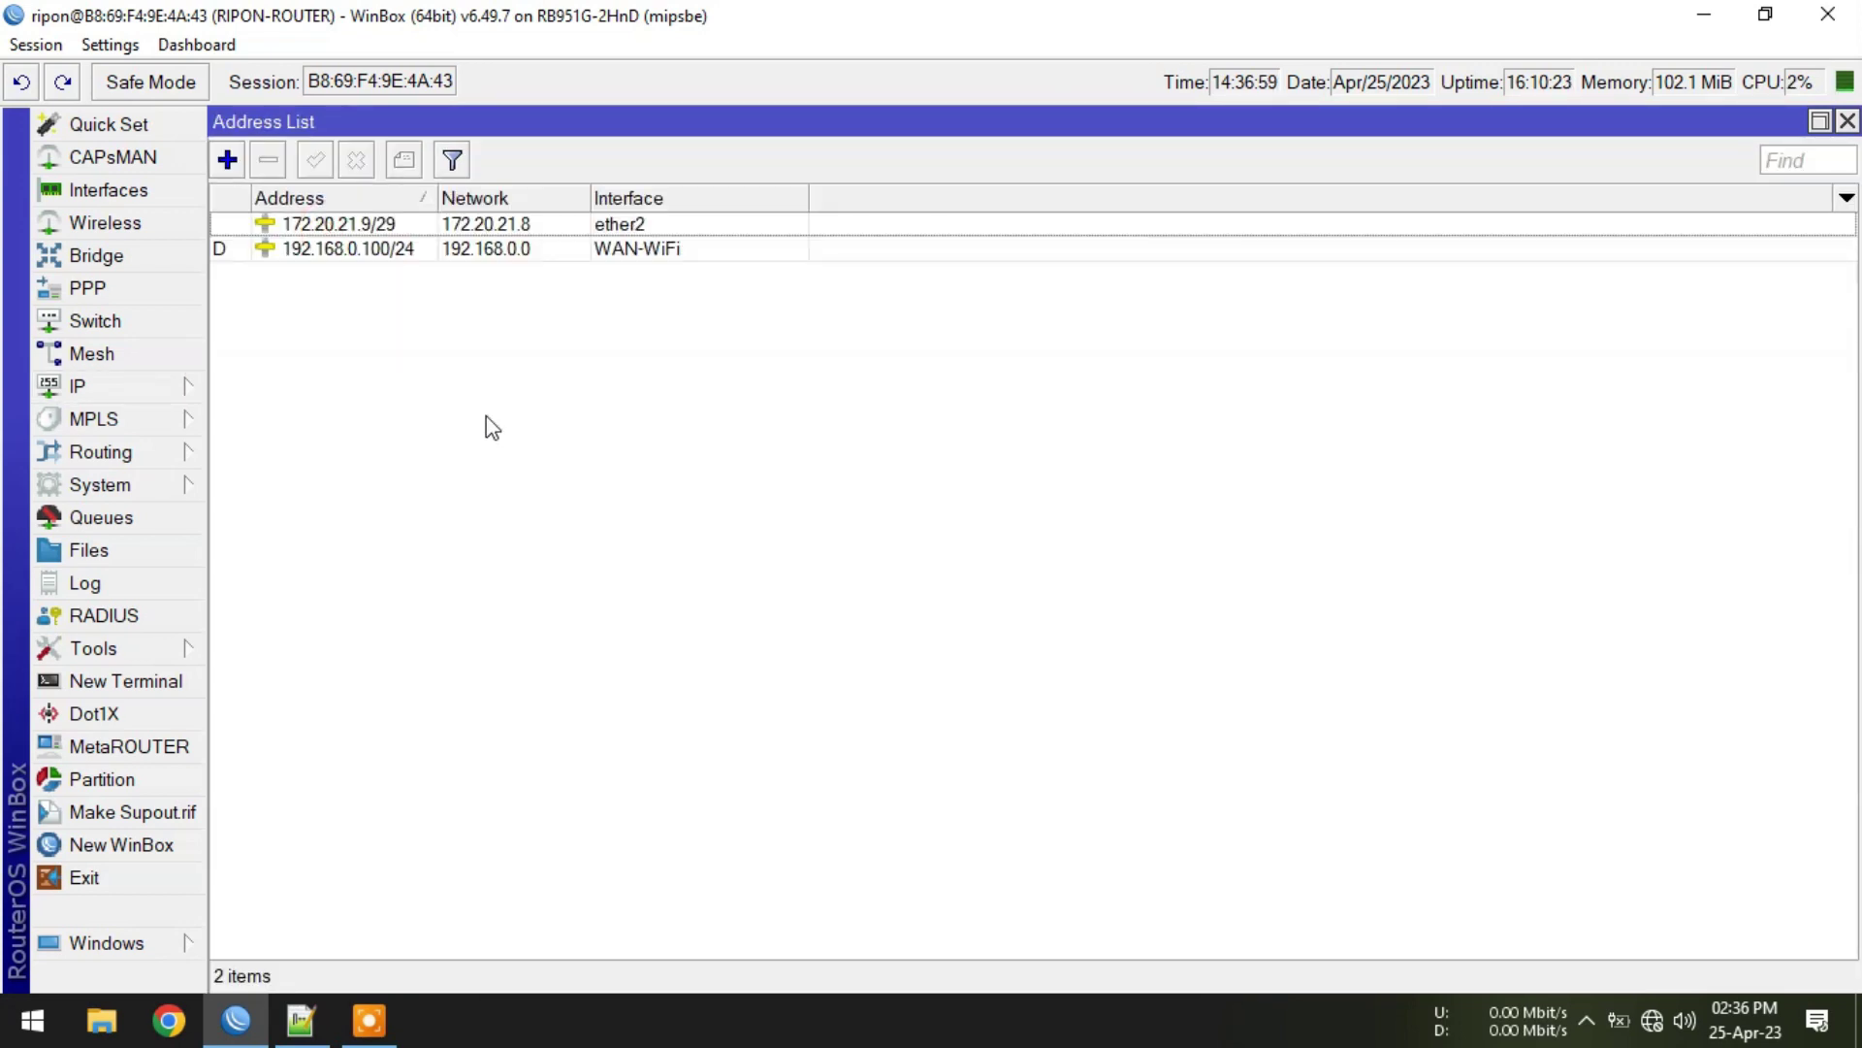
pyautogui.click(228, 159)
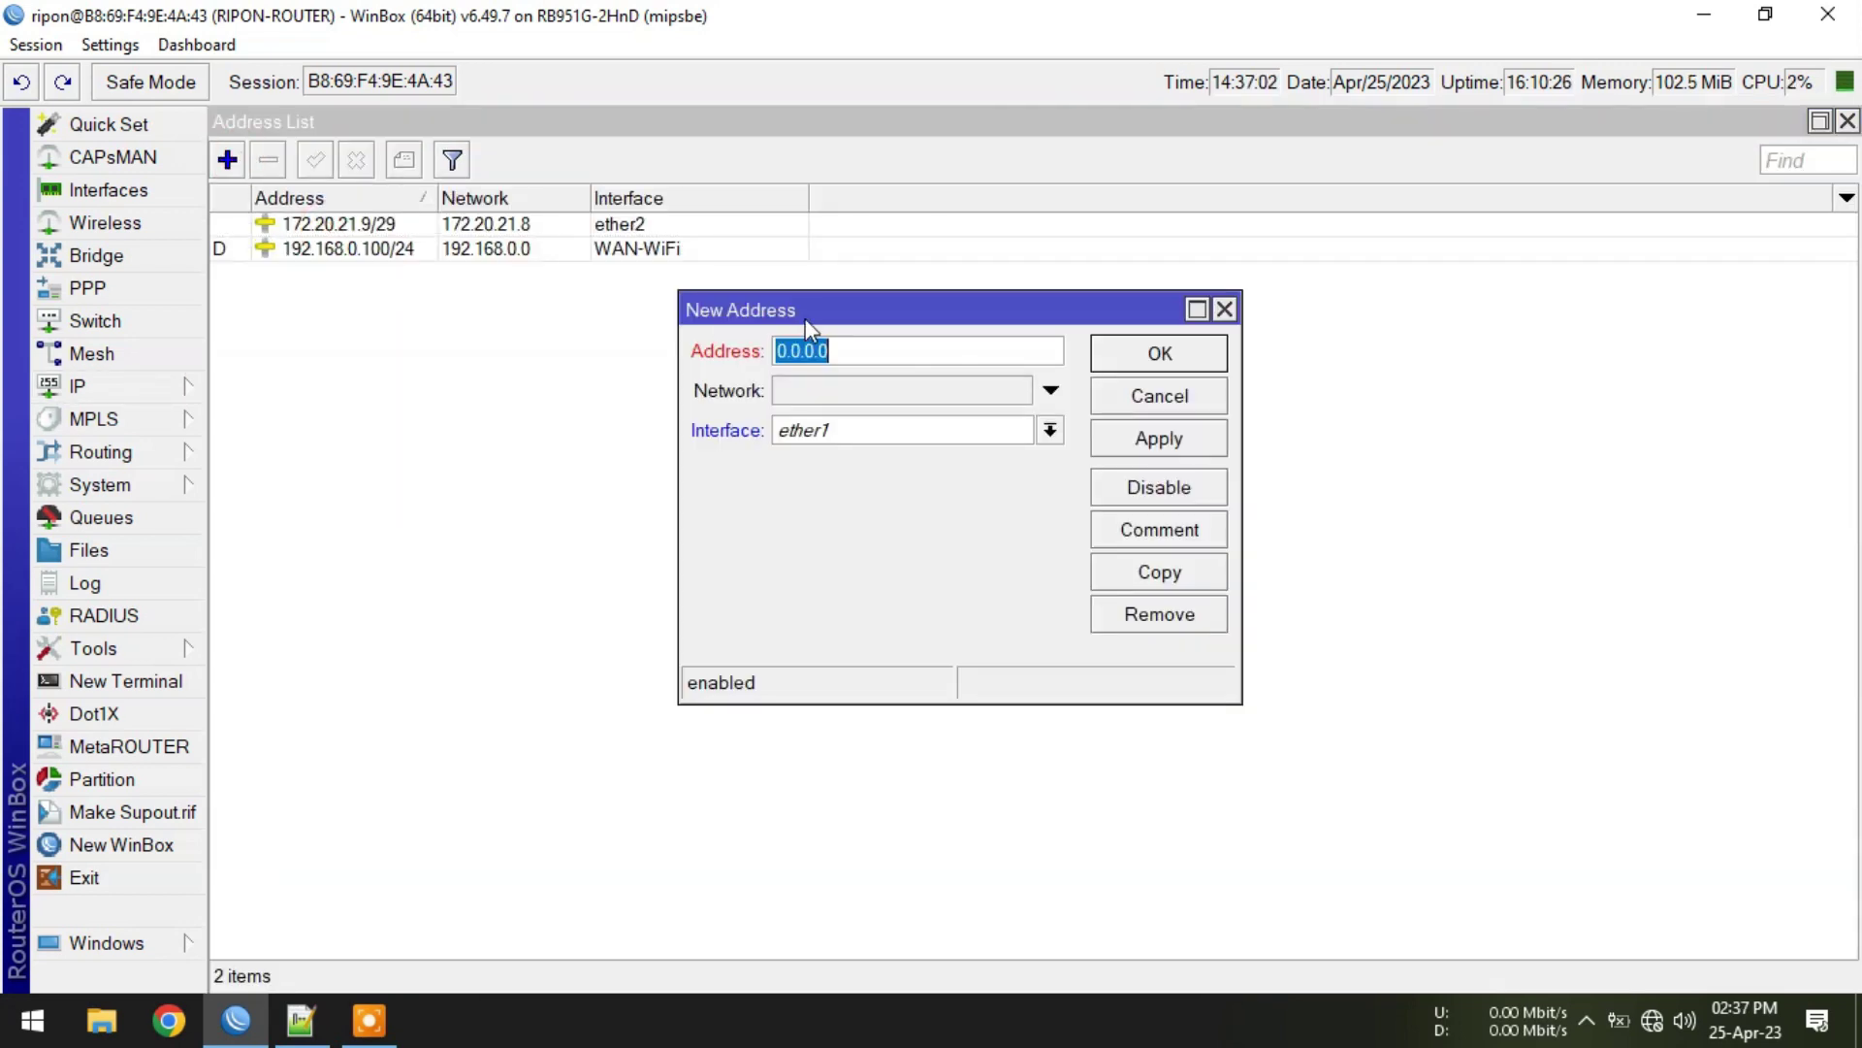
pyautogui.write('192.168.10.1/24')
pyautogui.click(842, 430)
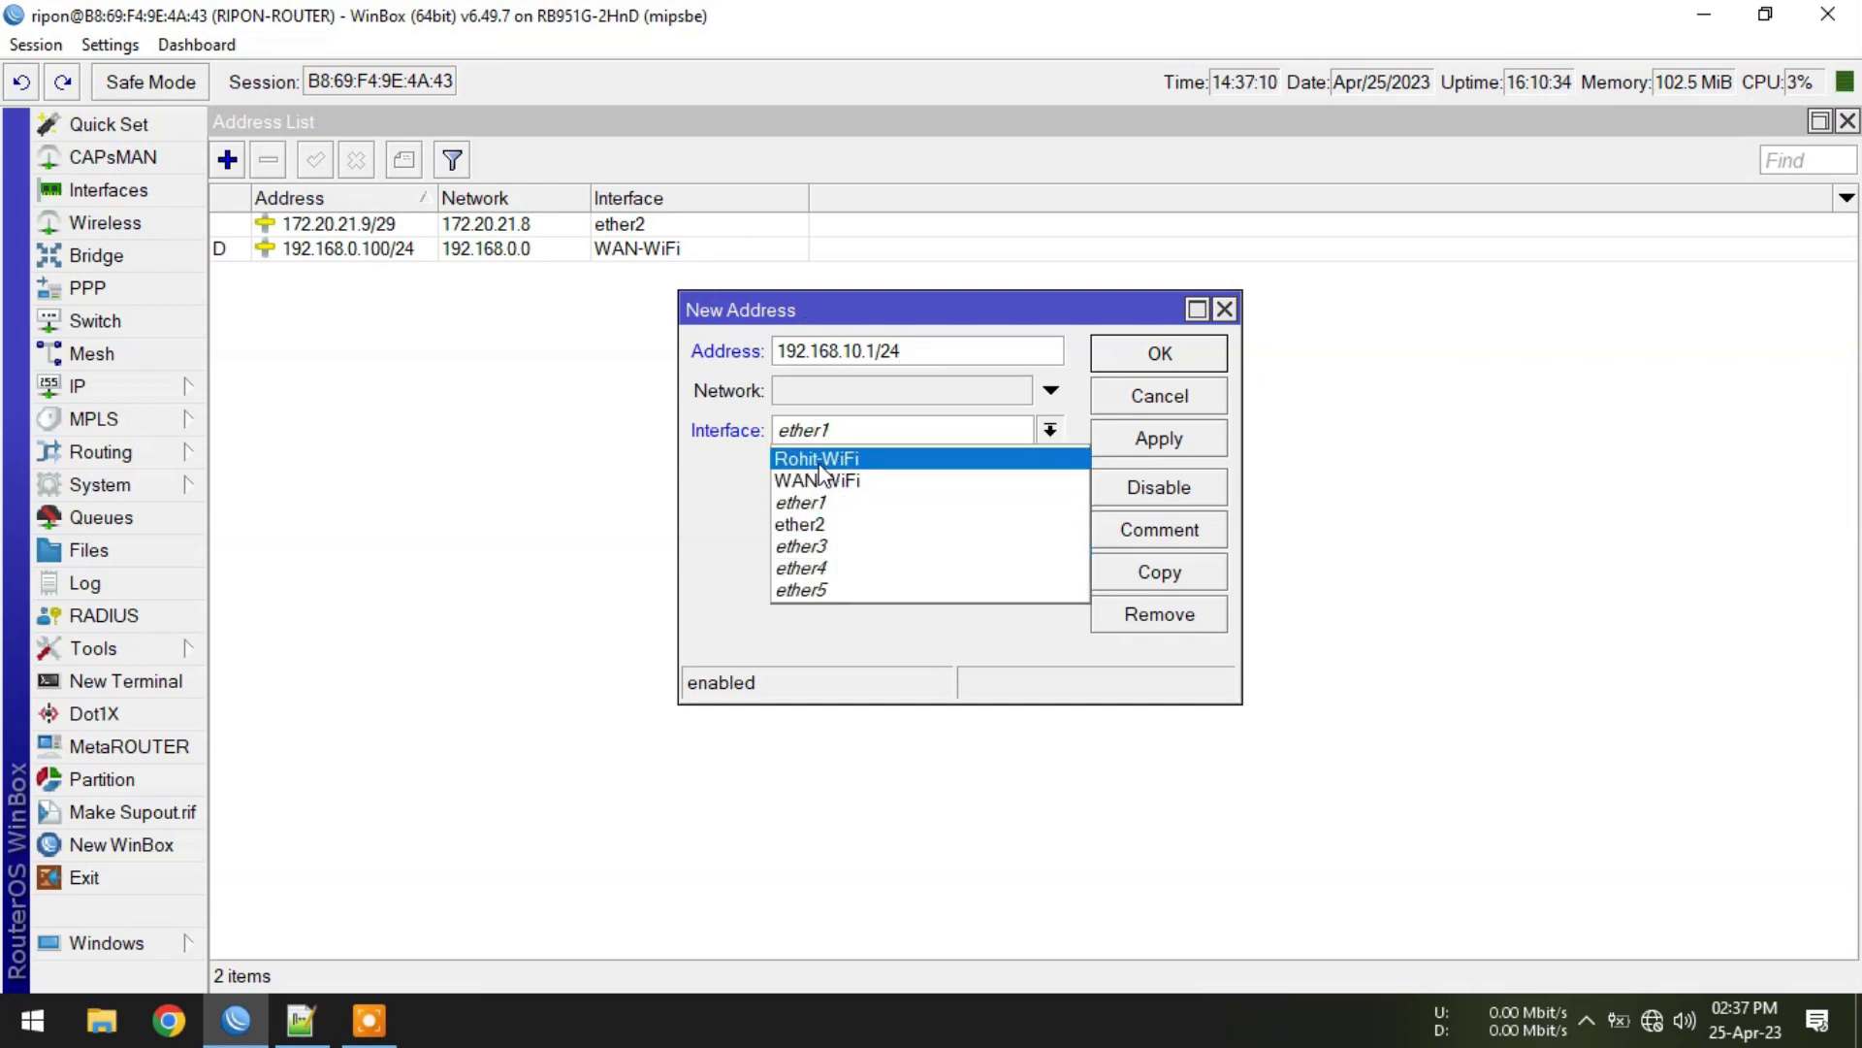
pyautogui.click(854, 460)
pyautogui.click(1162, 439)
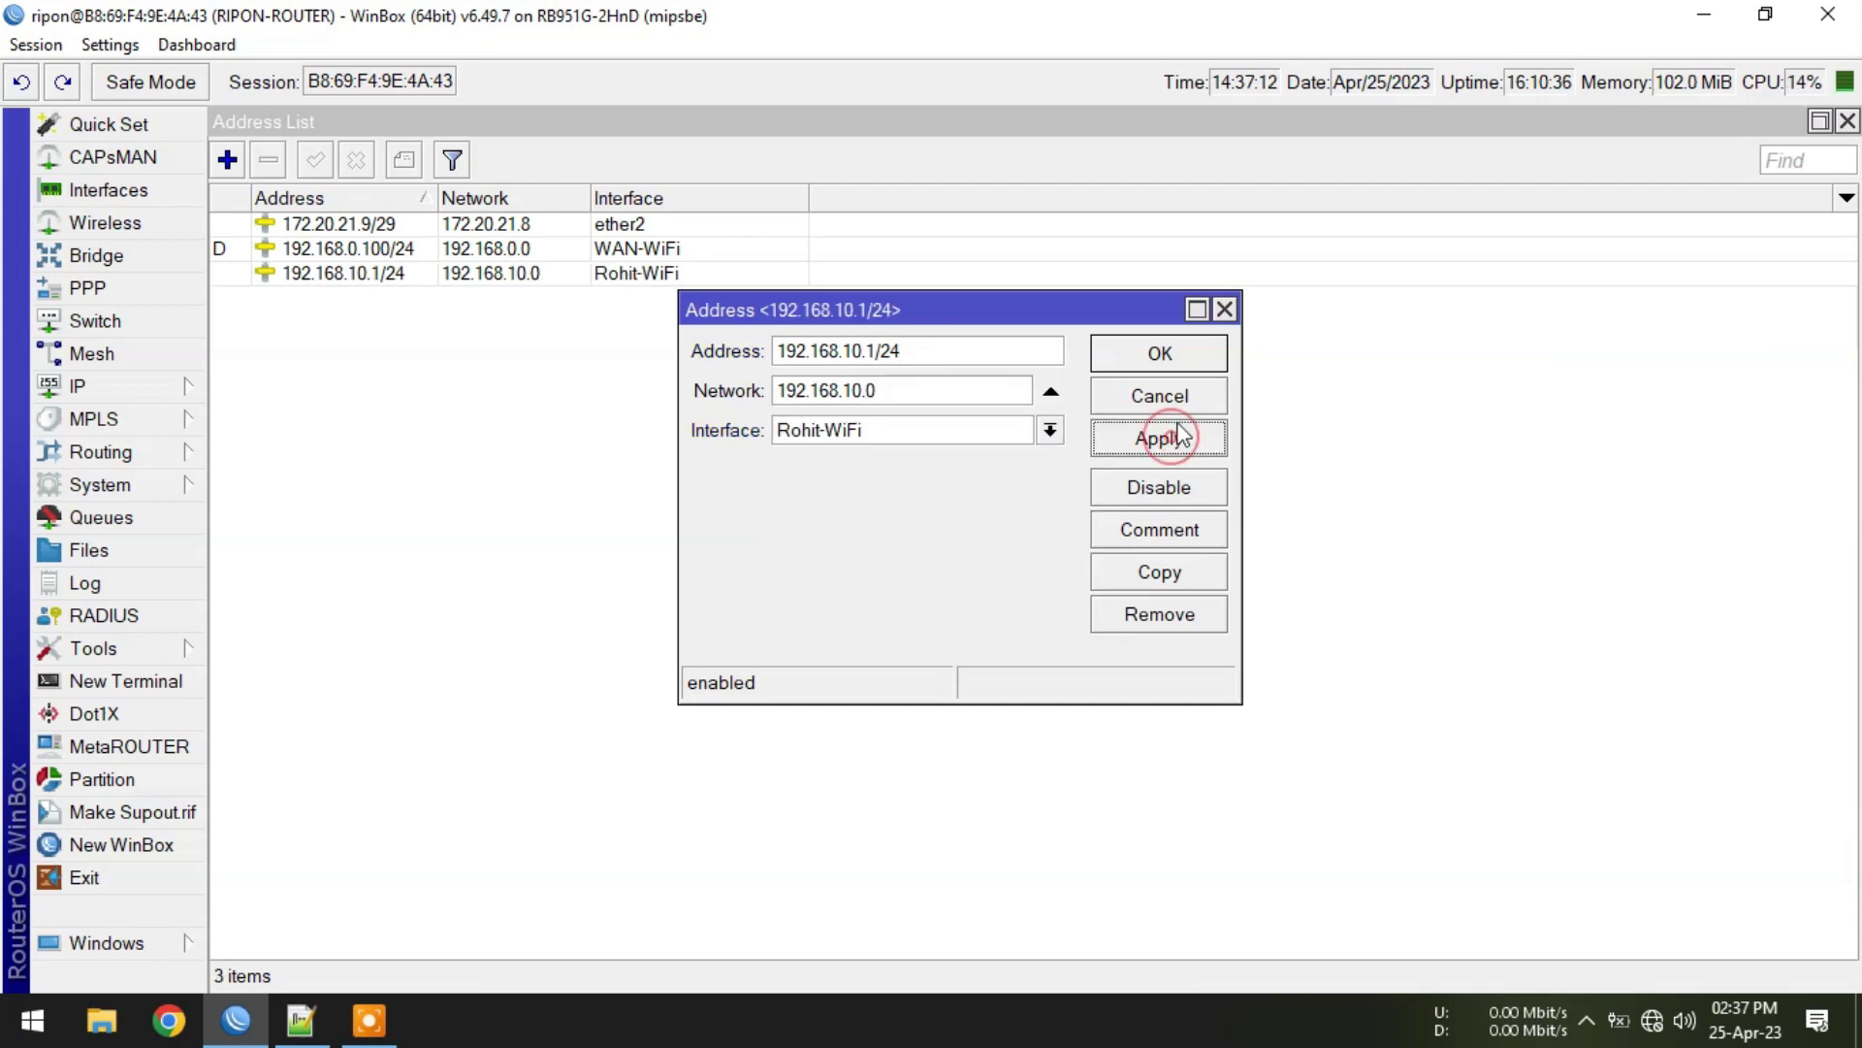
pyautogui.click(1171, 353)
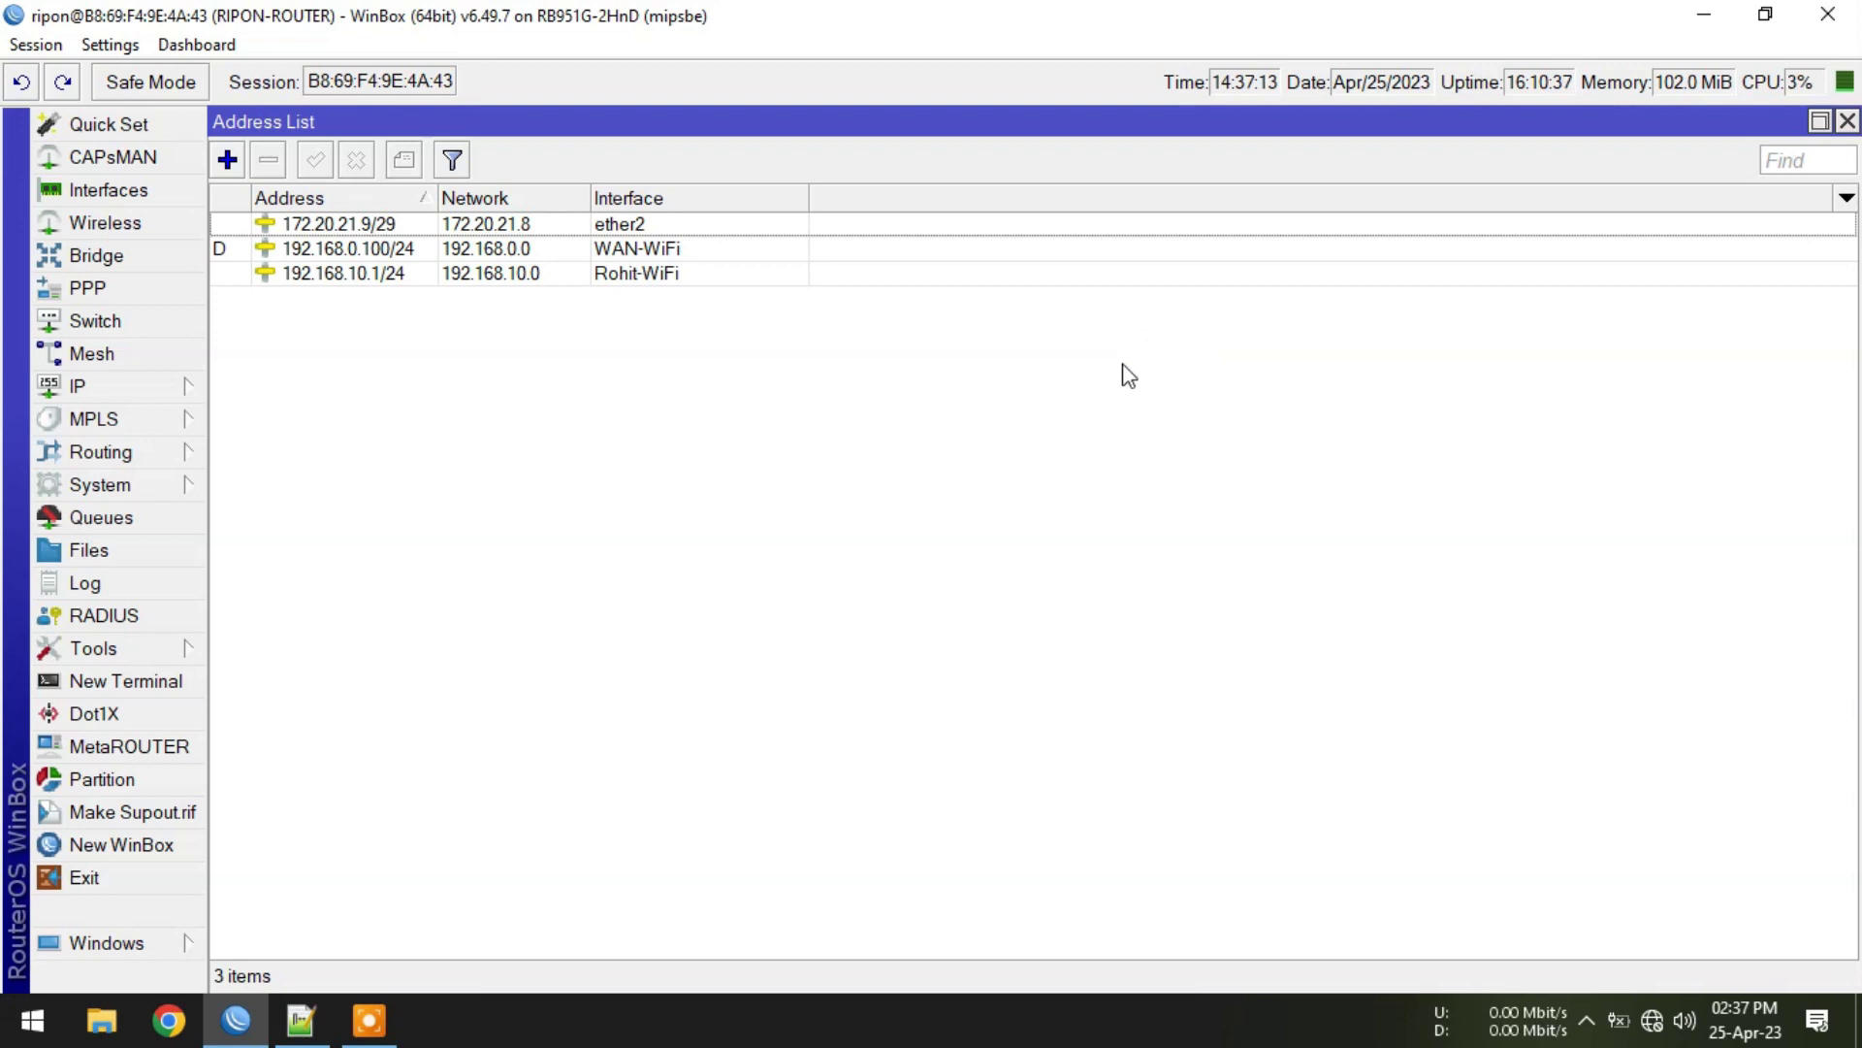
# Create an IP pool named like the local WiFi interface with the address range 192.168.10.2-192.168.10.254.
pyautogui.click(104, 393)
pyautogui.click(278, 613)
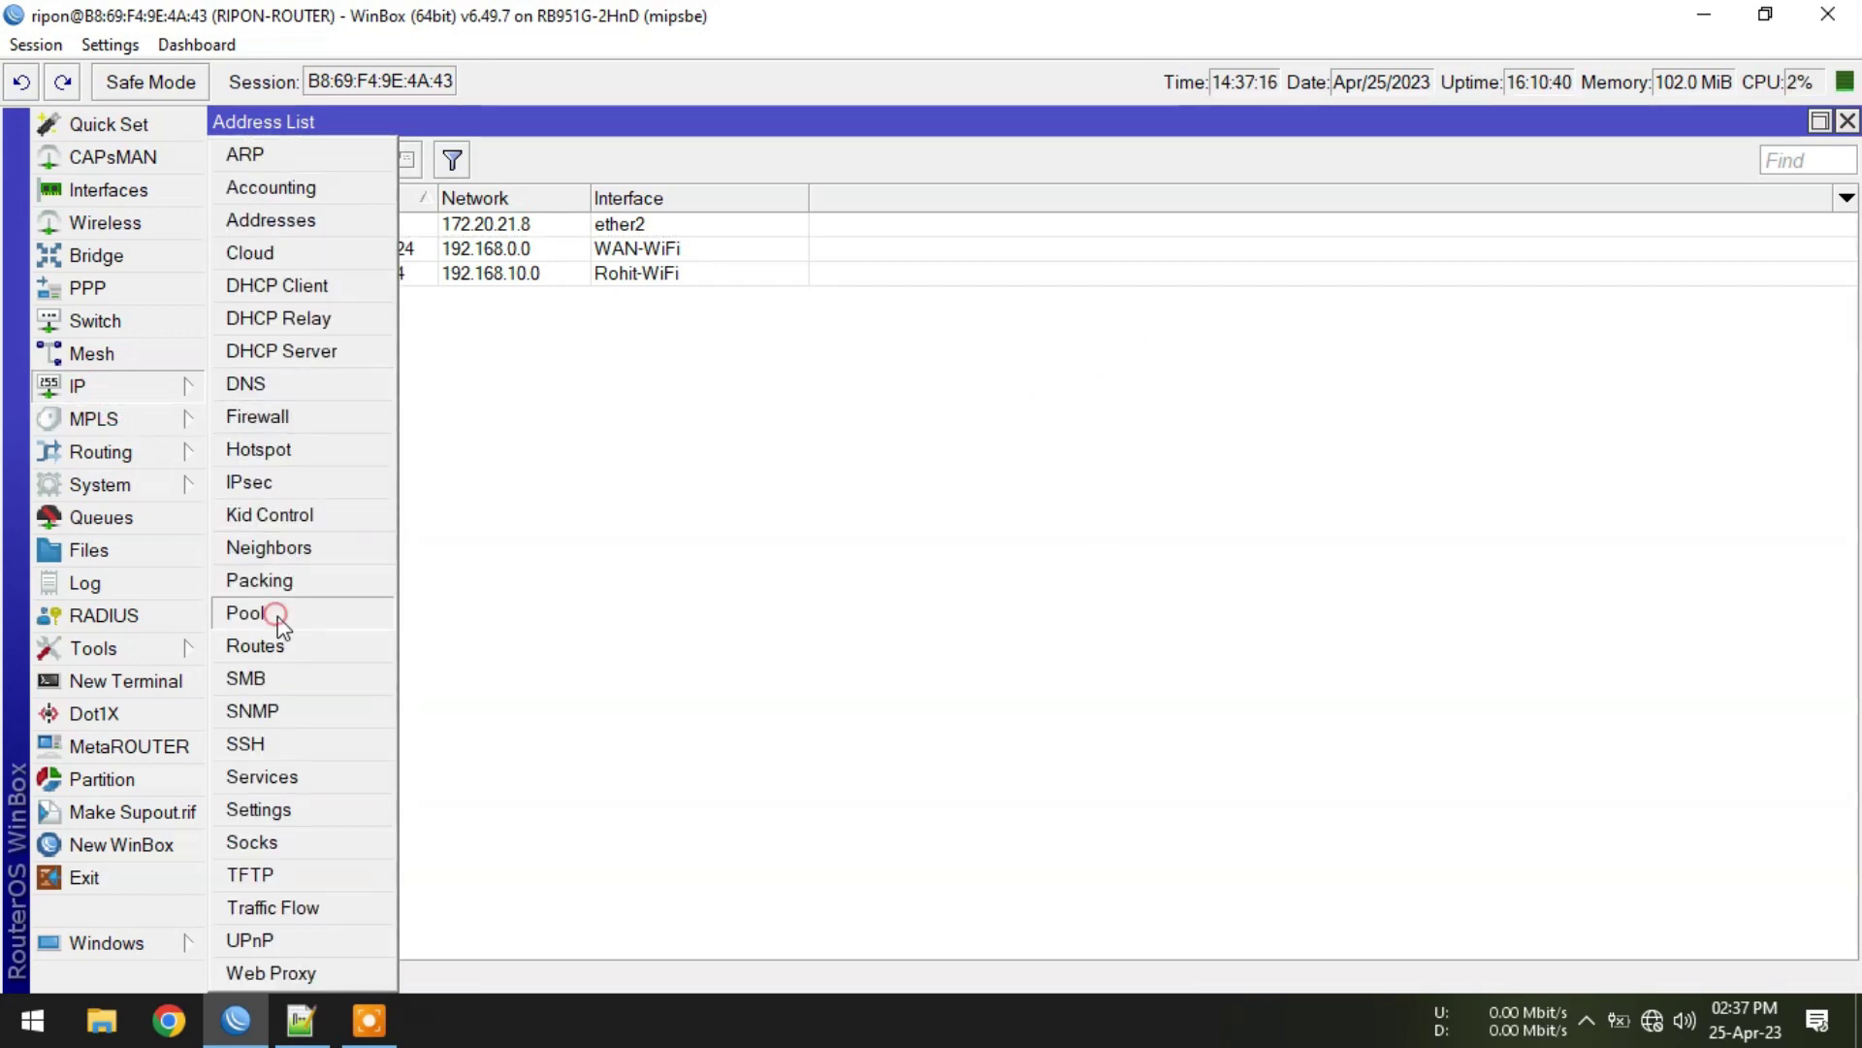
pyautogui.click(696, 343)
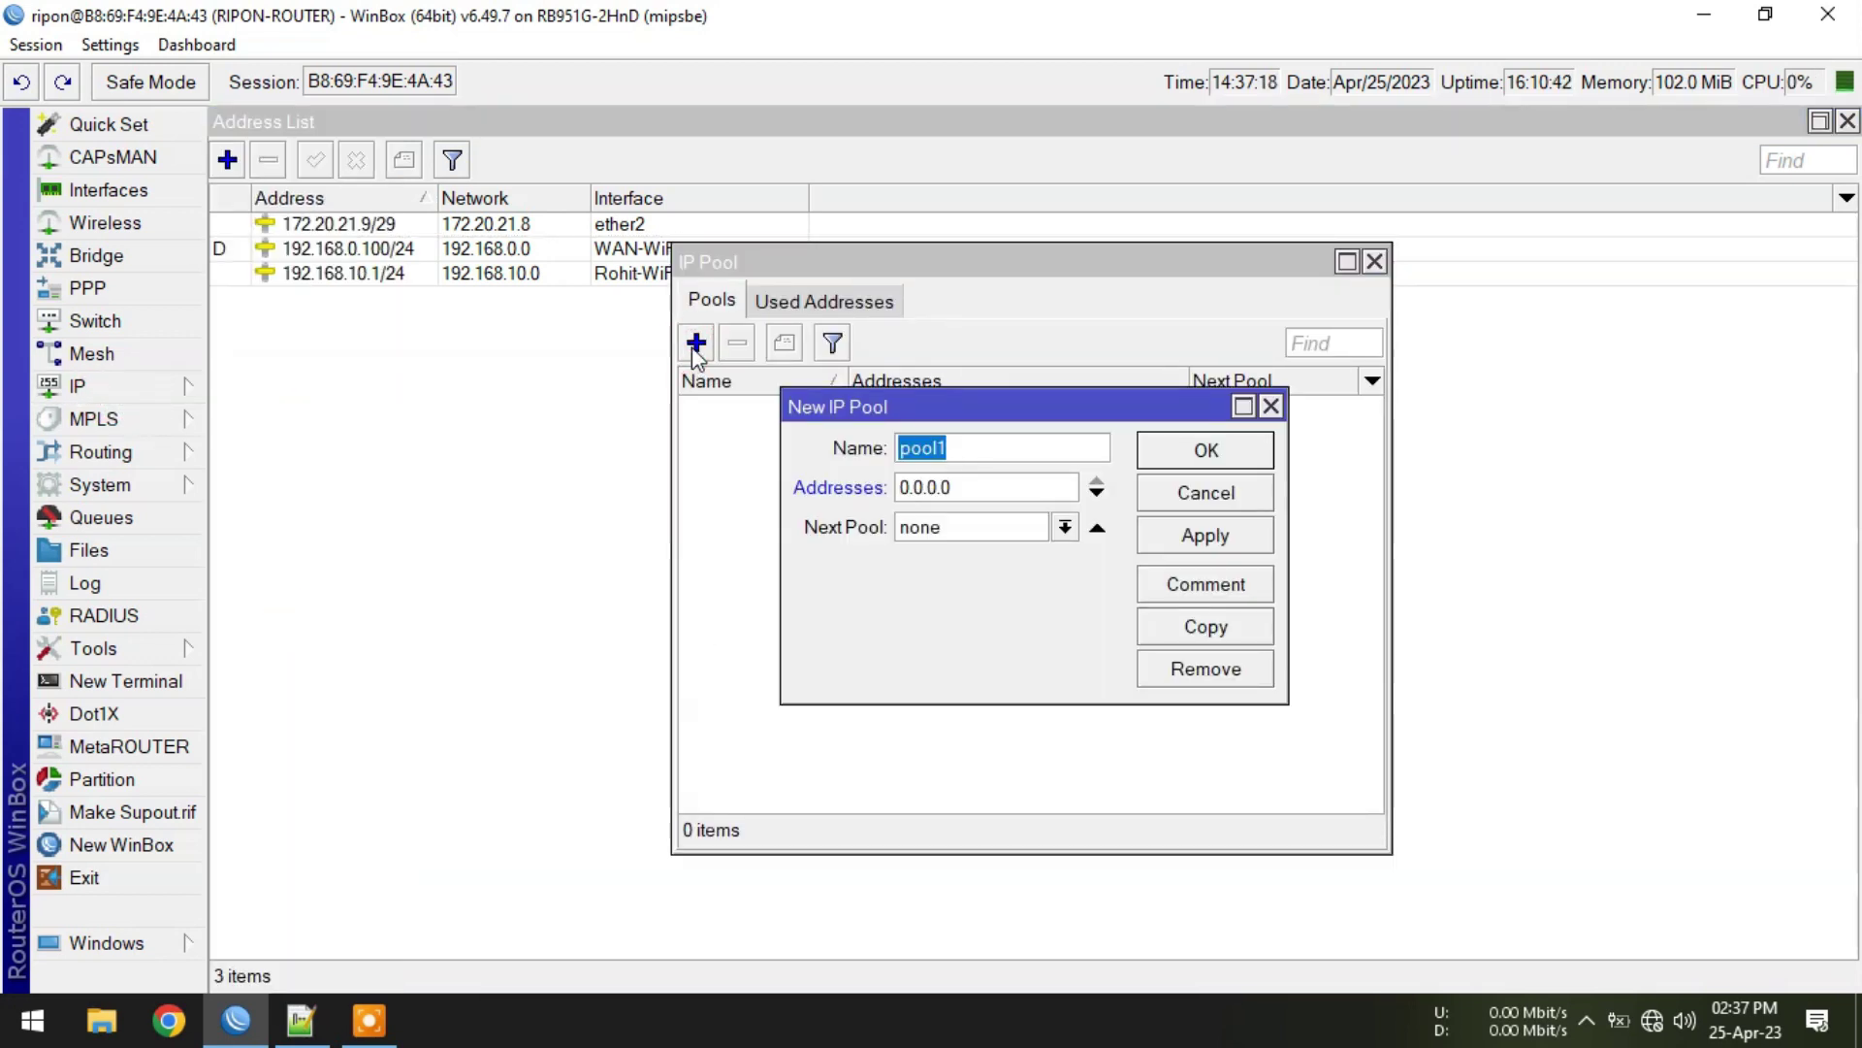
pyautogui.write('Rohit')
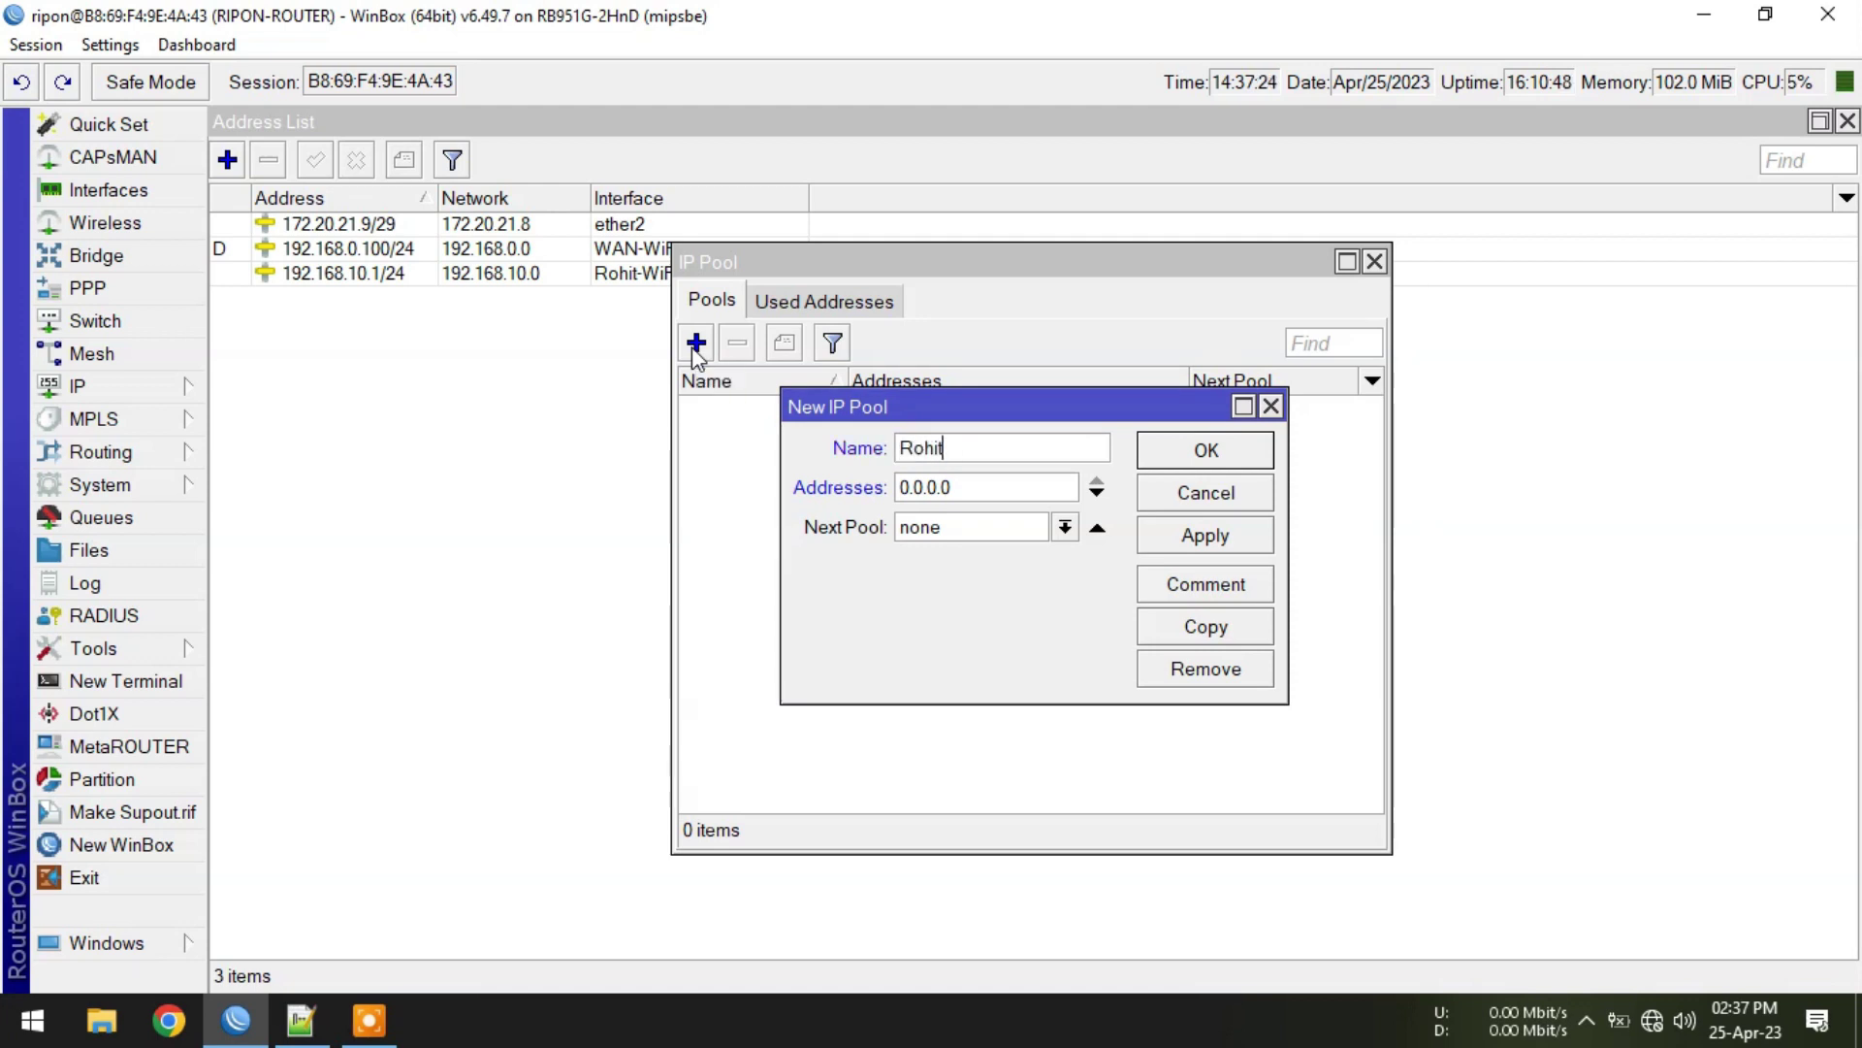
pyautogui.write('-WiFi')
pyautogui.click(1009, 489)
pyautogui.write('192')
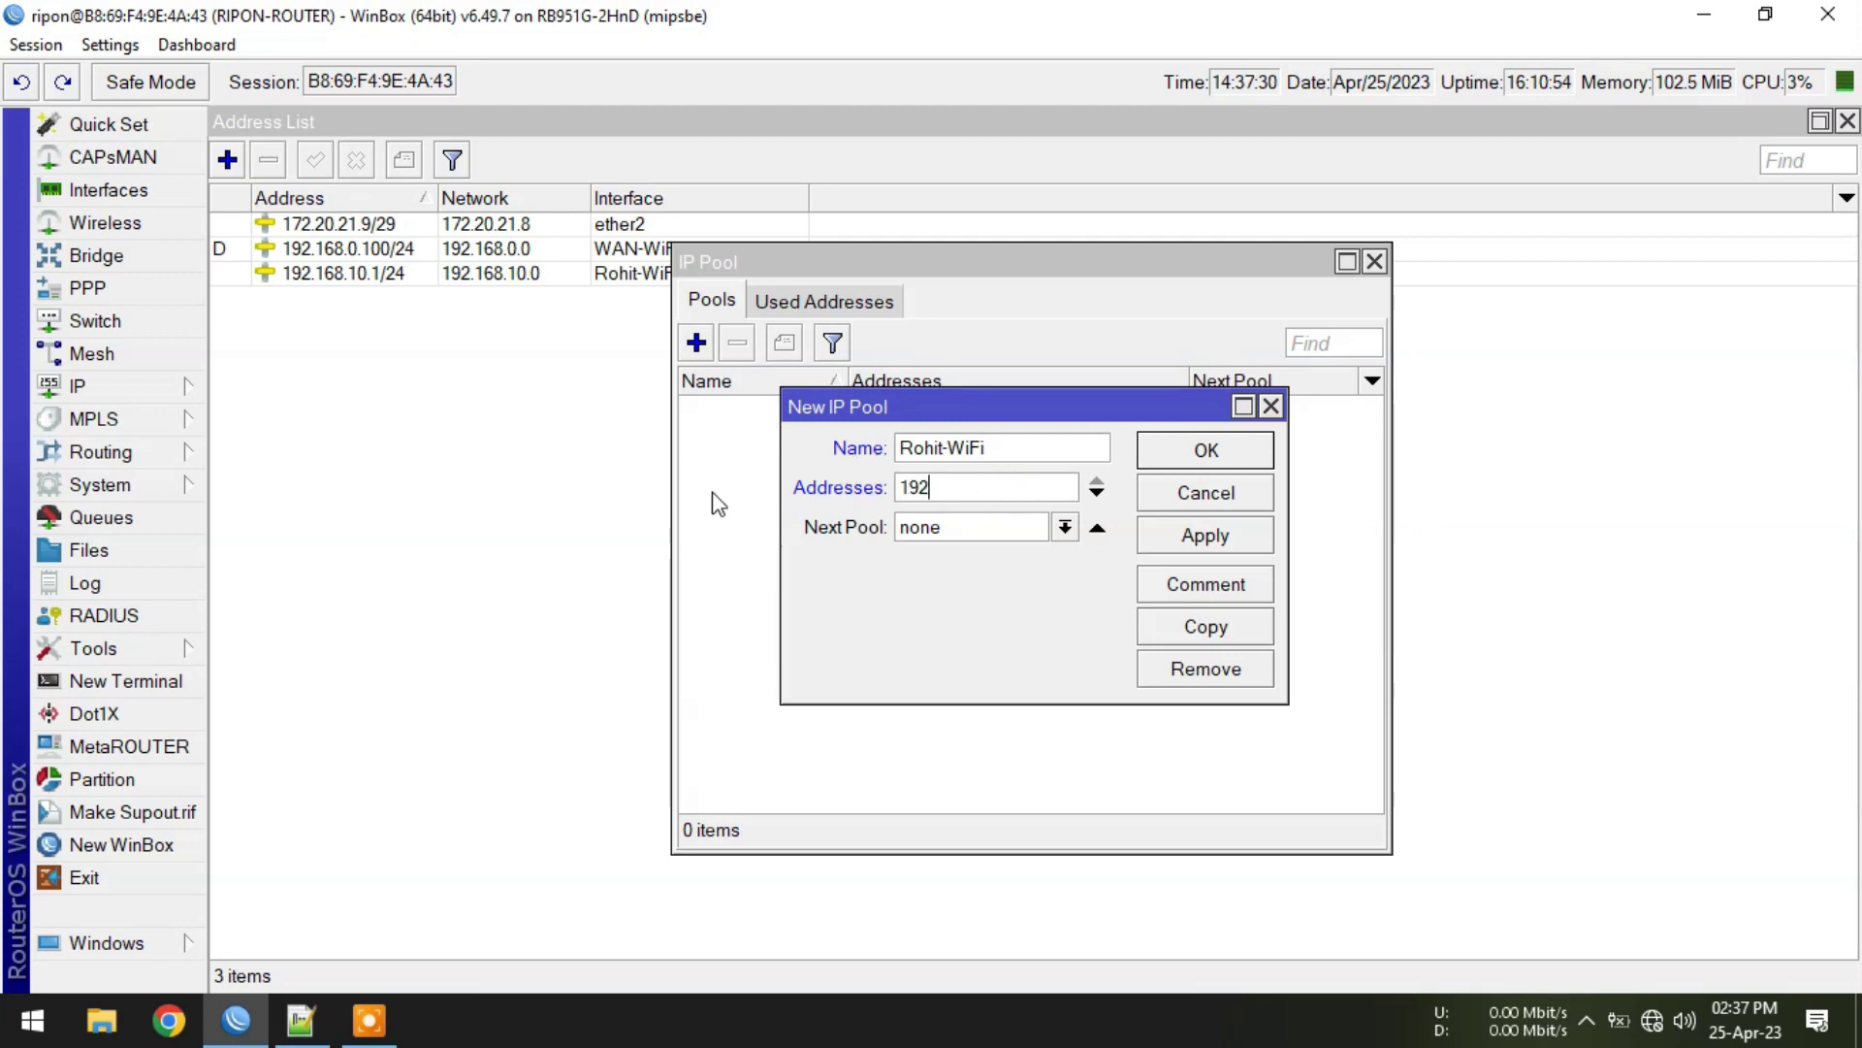
pyautogui.write('.168.10.2-')
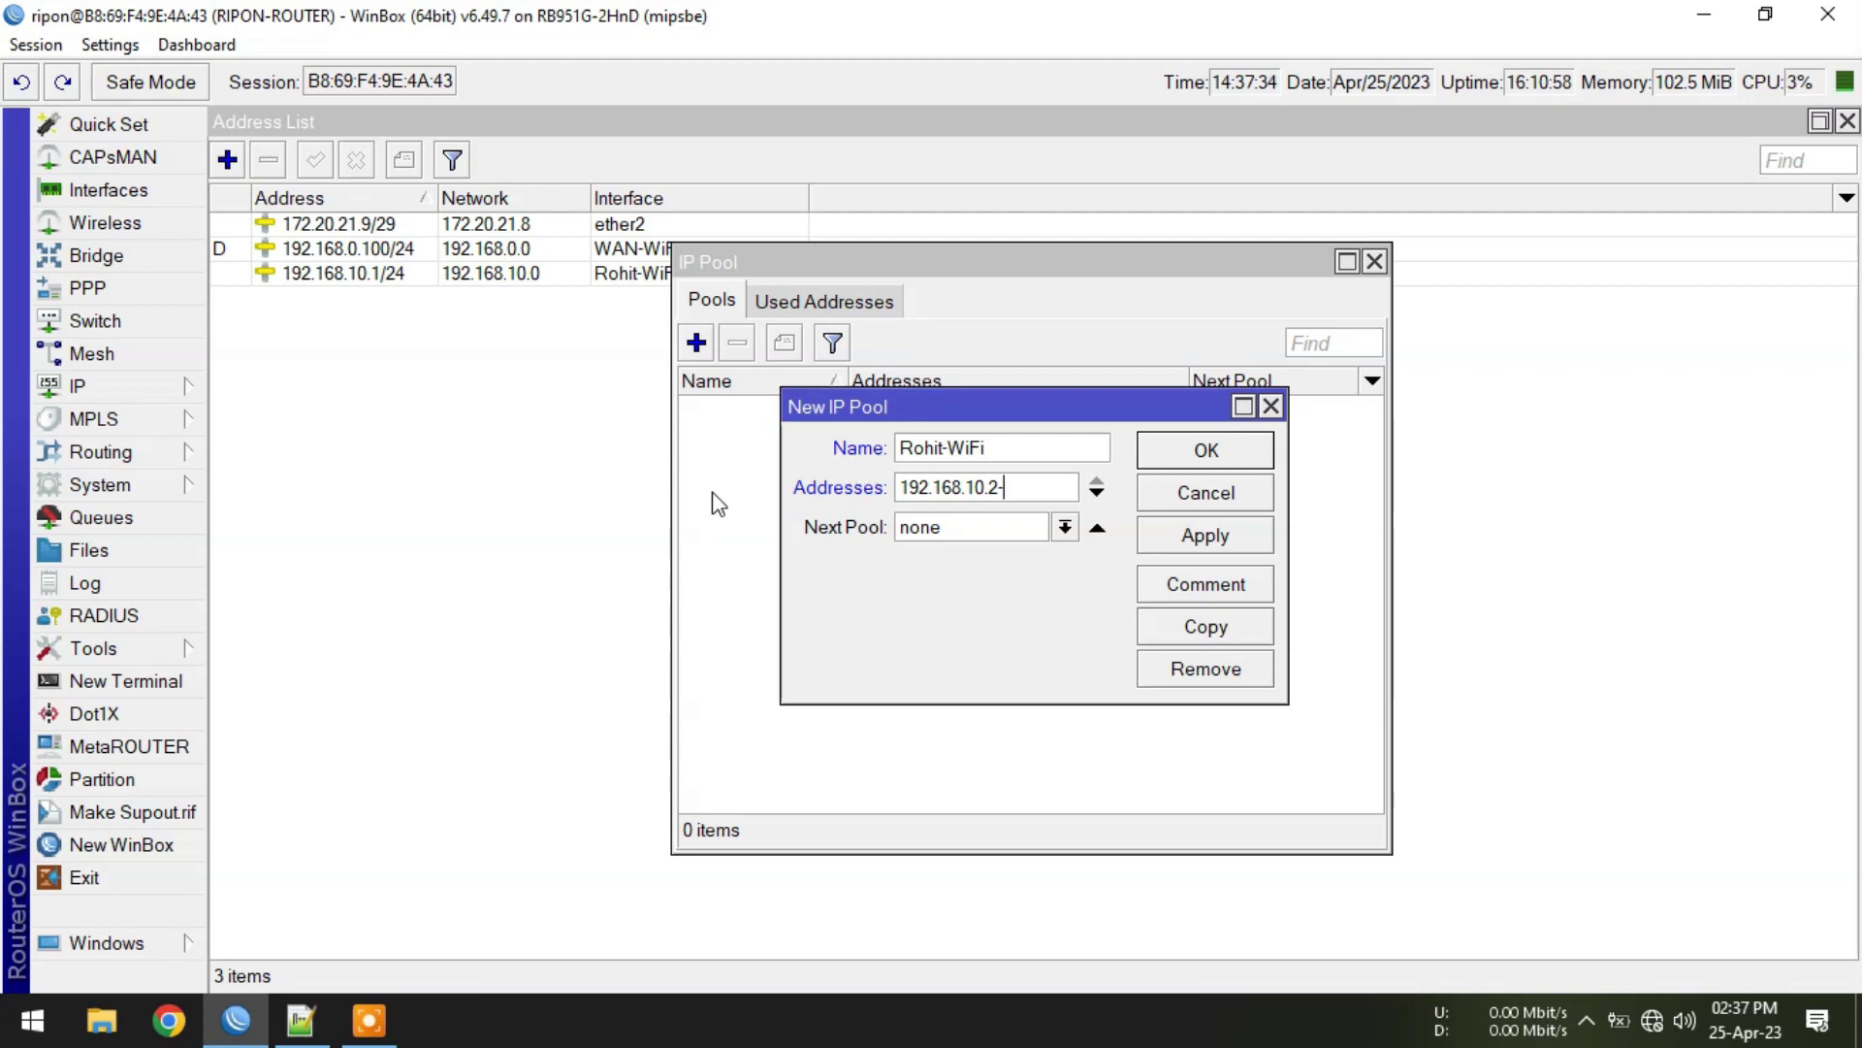
pyautogui.write('192.168.10')
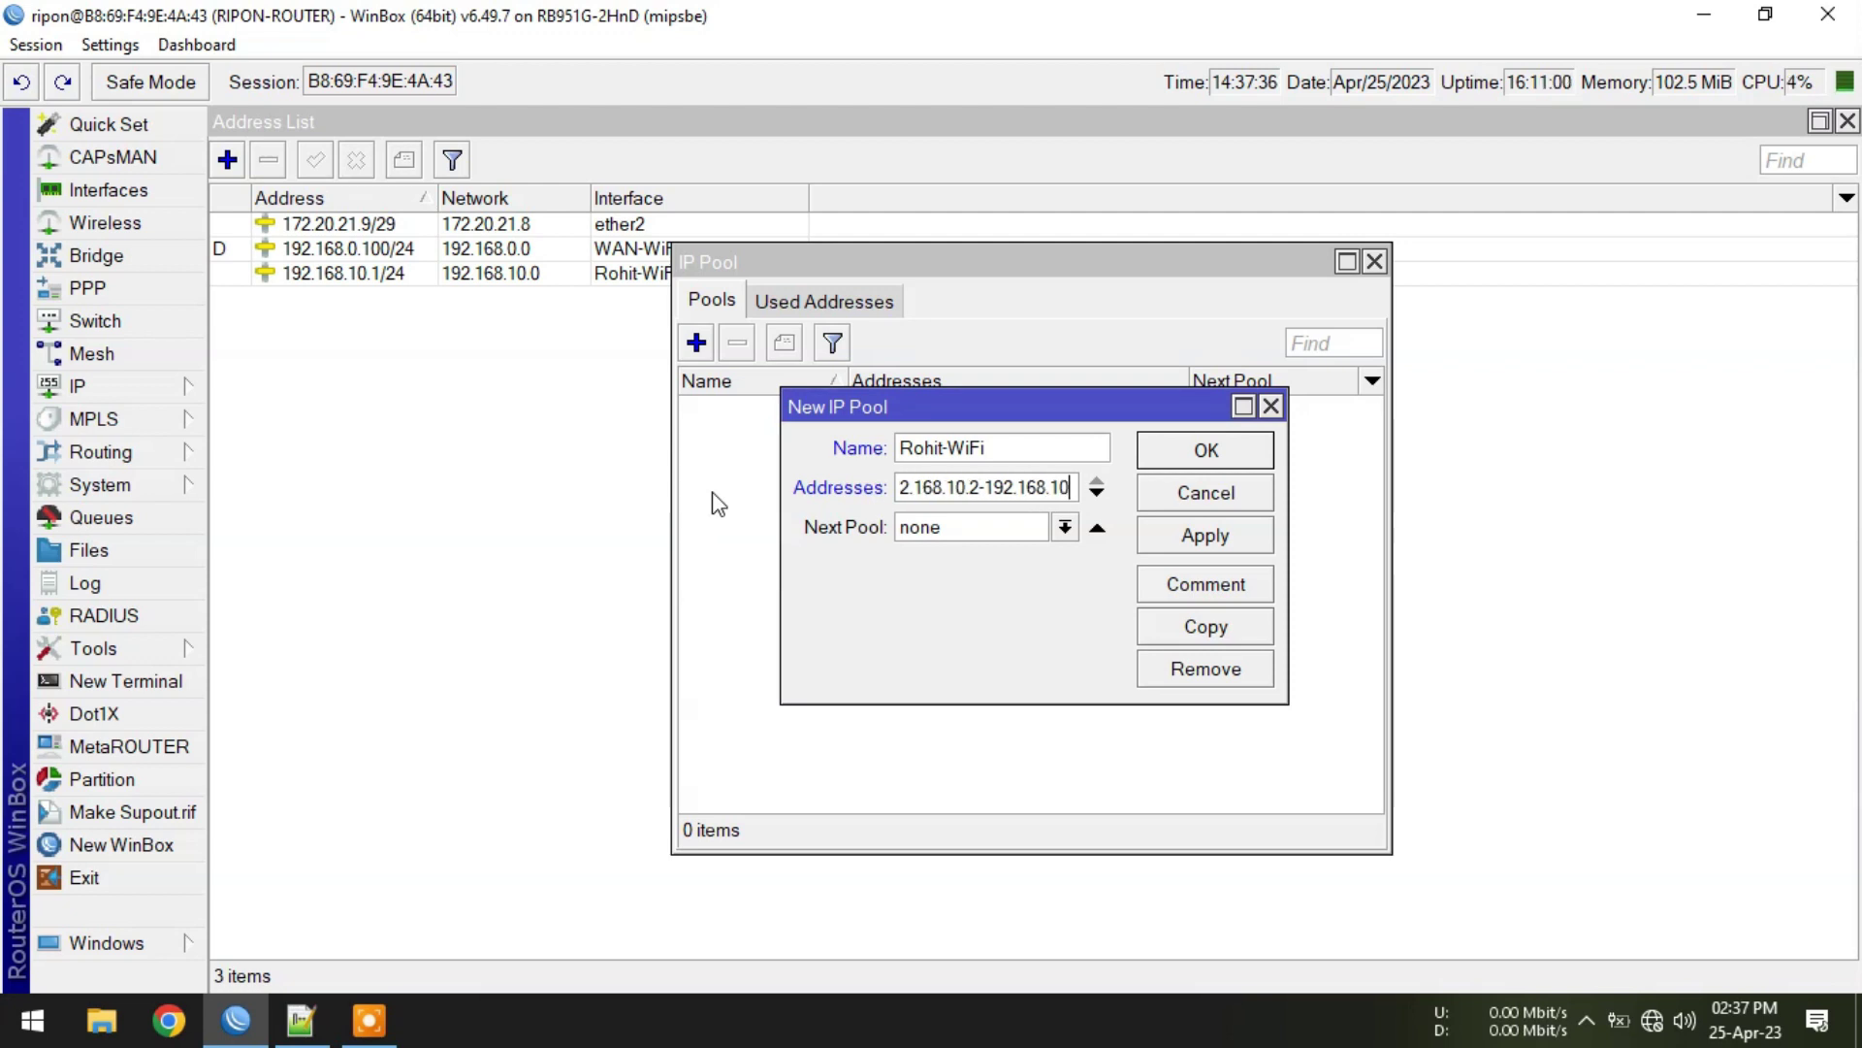
pyautogui.write('.254')
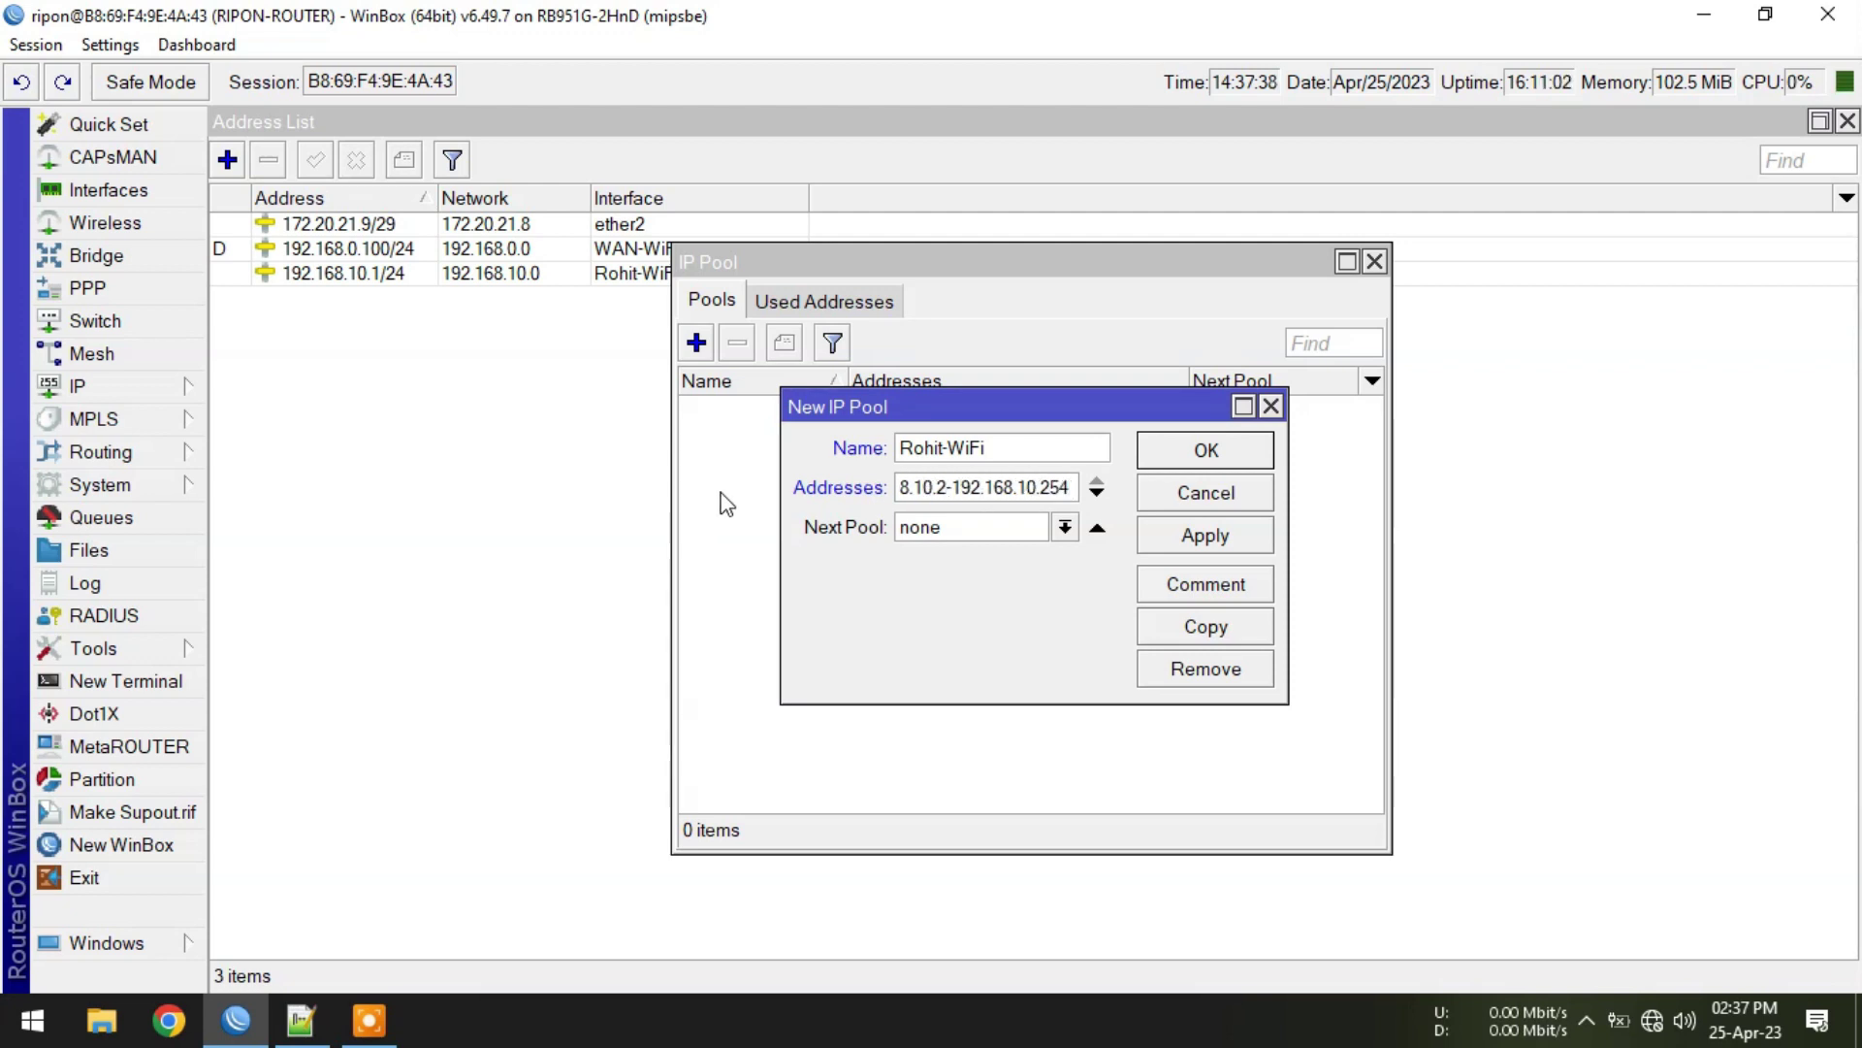
pyautogui.click(1207, 545)
pyautogui.click(1213, 450)
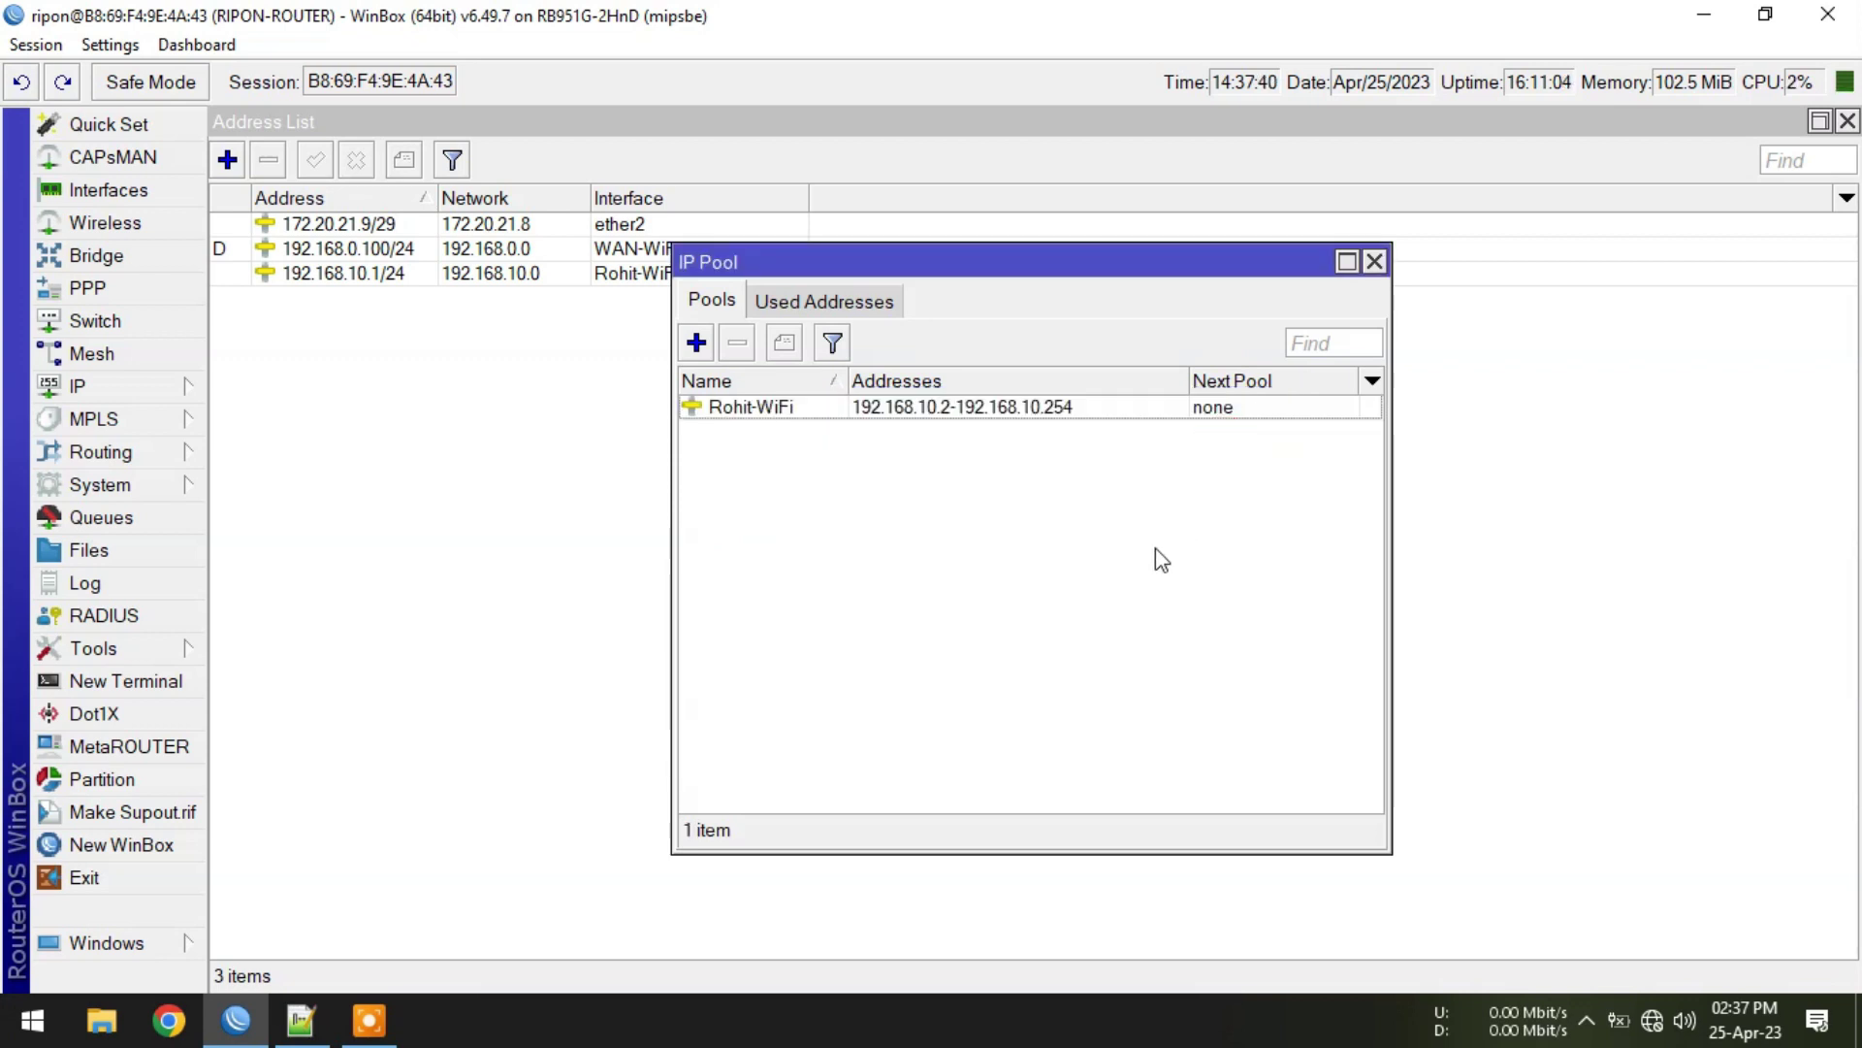
# Start a new DHCP server named like the local WiFi interface and assign it to that interface.
pyautogui.click(136, 388)
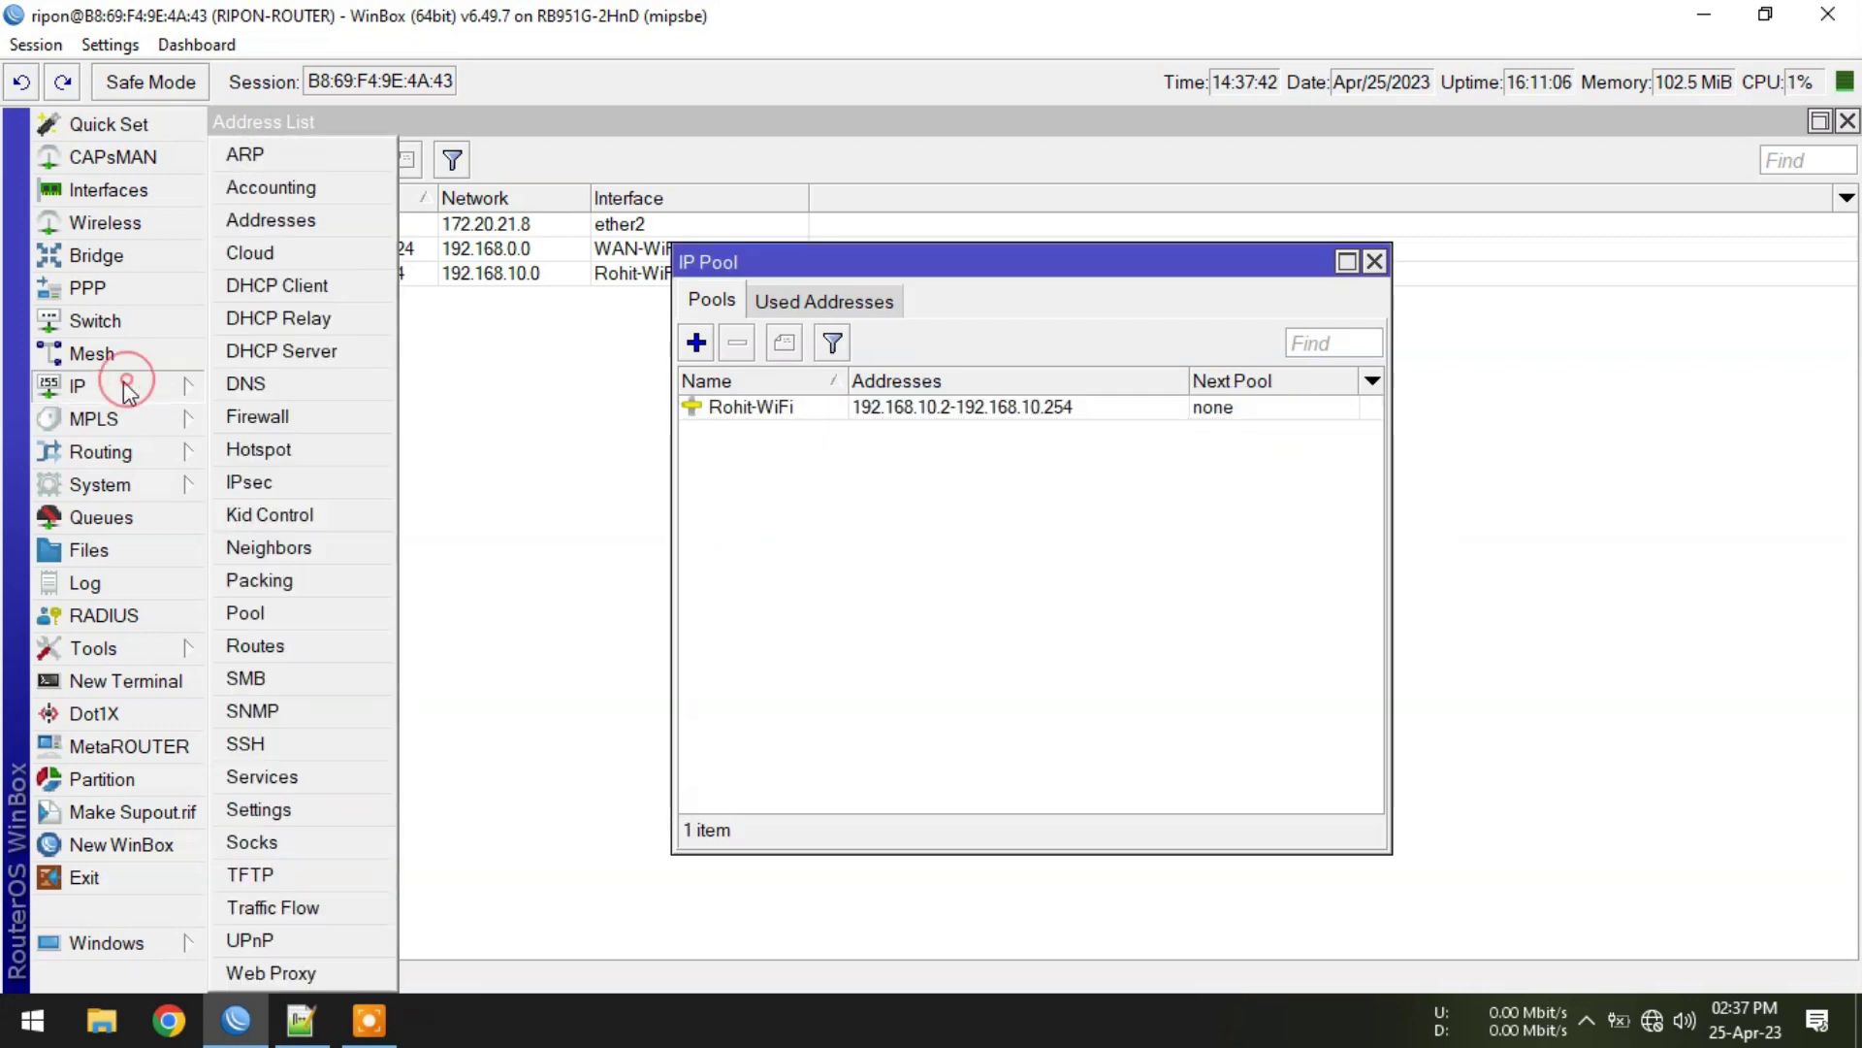
pyautogui.click(337, 361)
pyautogui.click(234, 161)
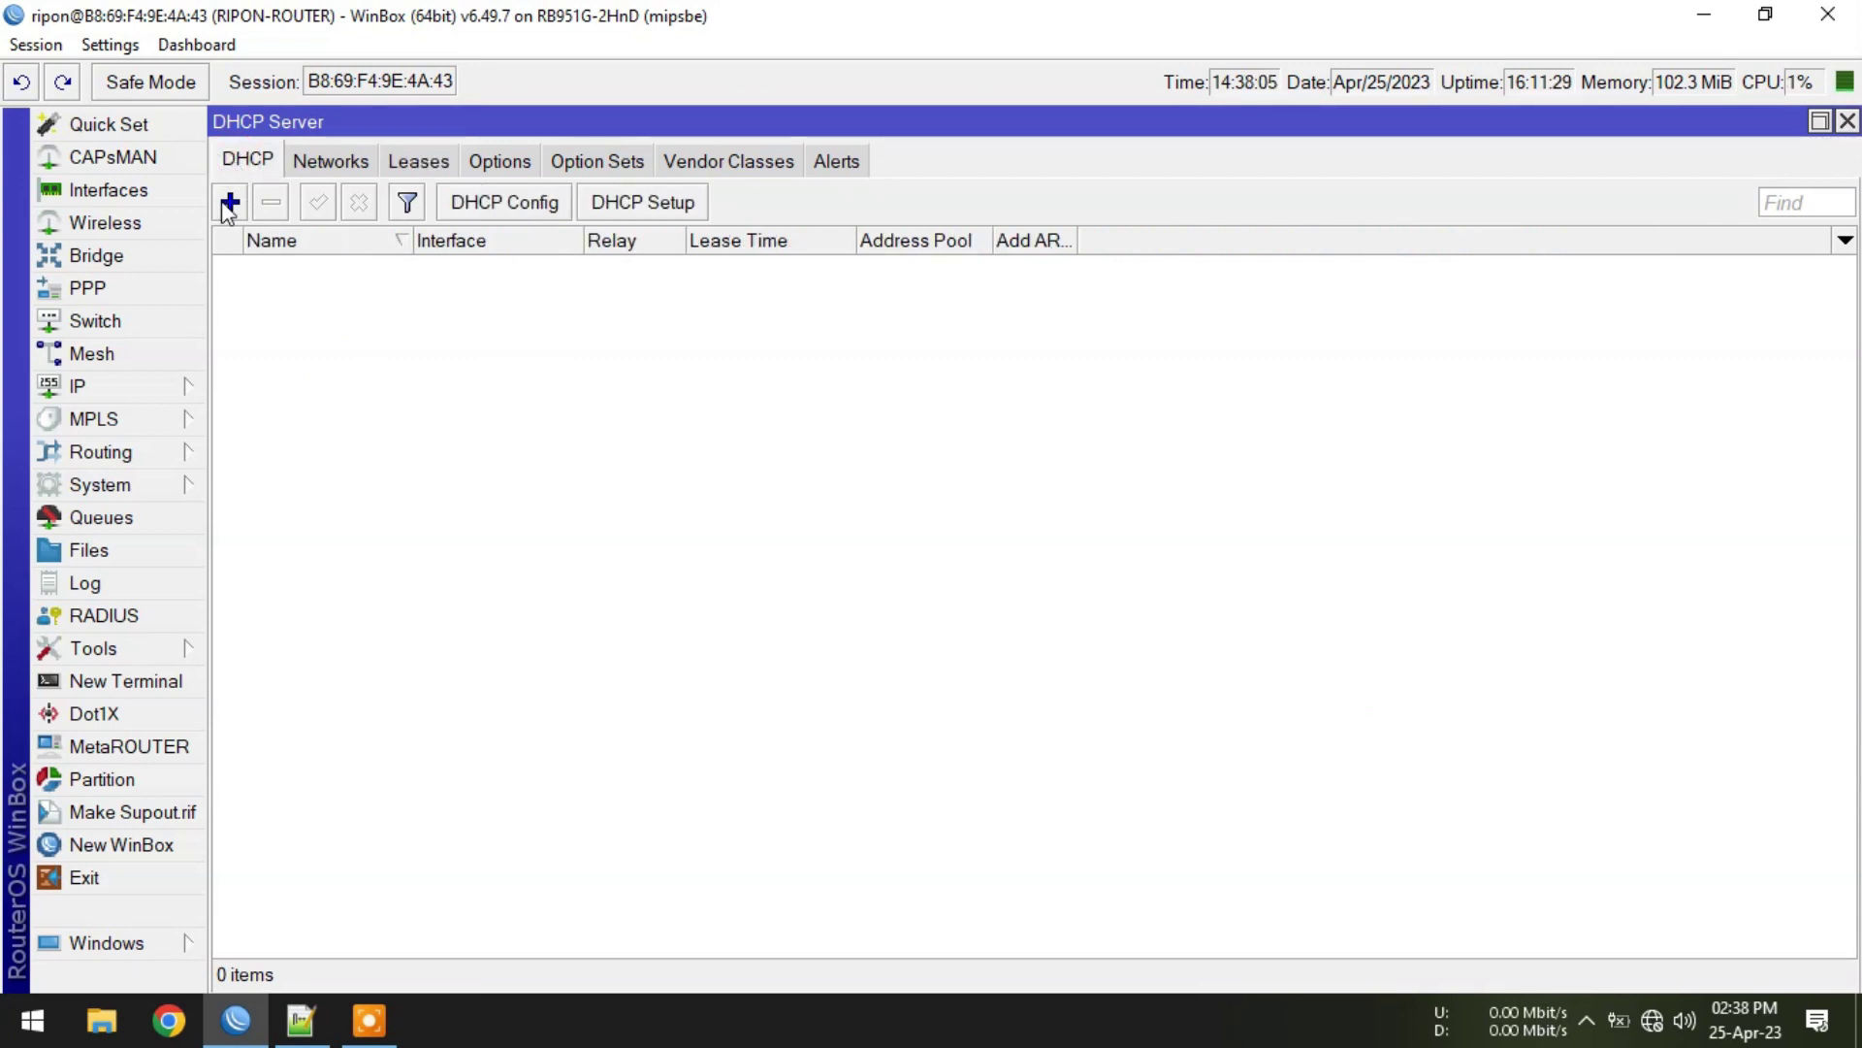
pyautogui.click(230, 202)
pyautogui.write('R')
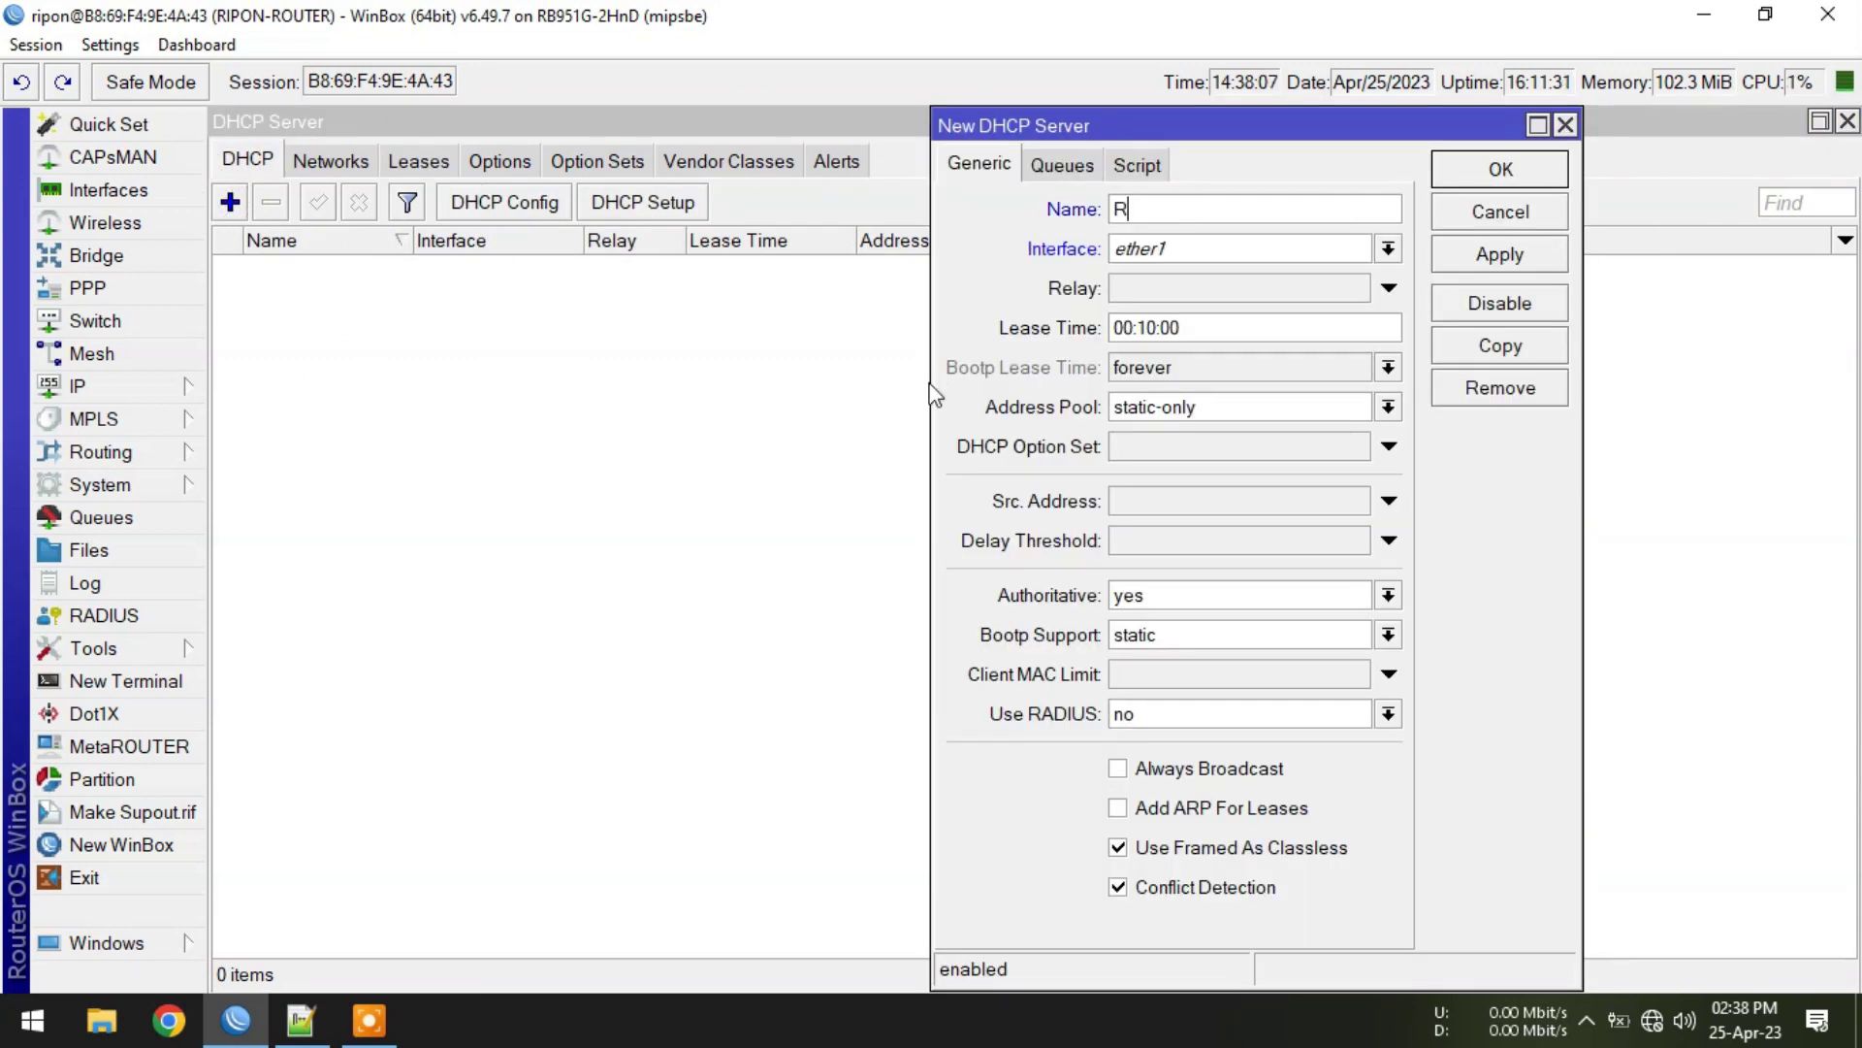
pyautogui.write('ohit-WiFi')
pyautogui.click(1149, 254)
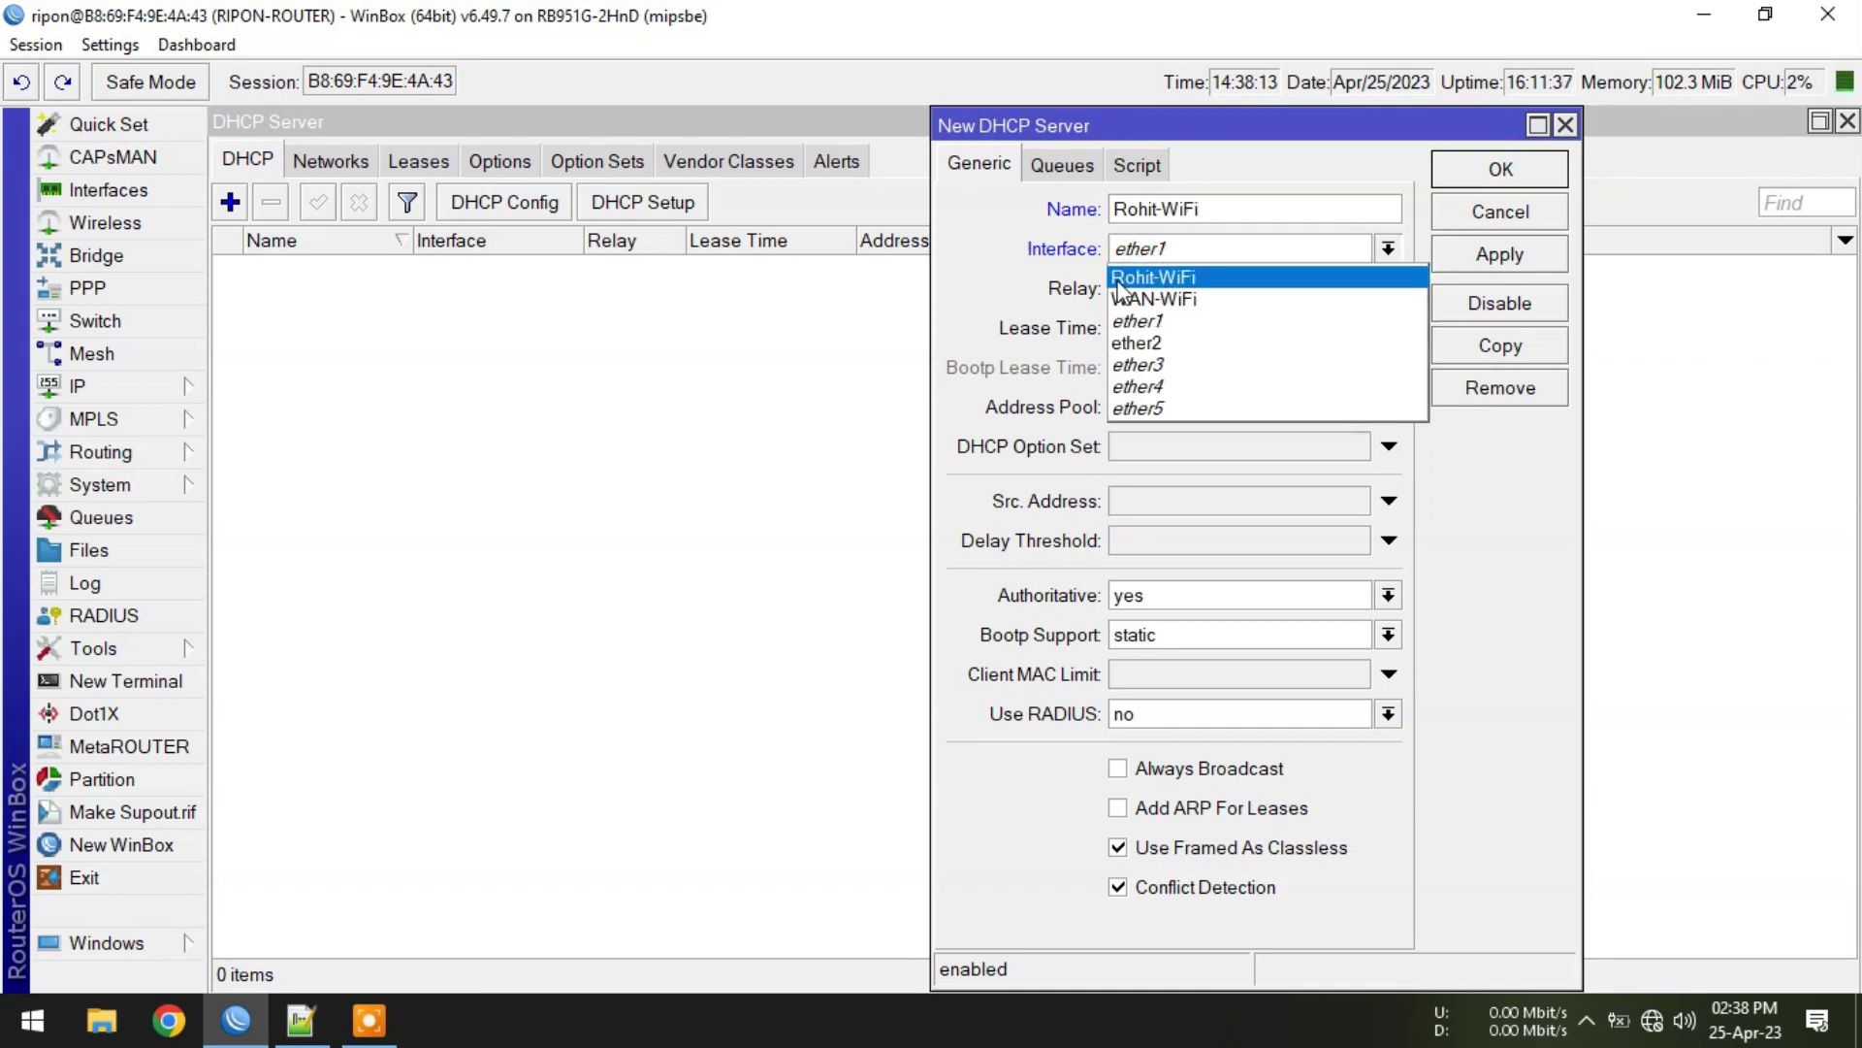
pyautogui.click(1190, 278)
# Set the DHCP server's address pool to the local WiFi pool, enable Add ARP For Leases, and save the server.
pyautogui.click(1174, 408)
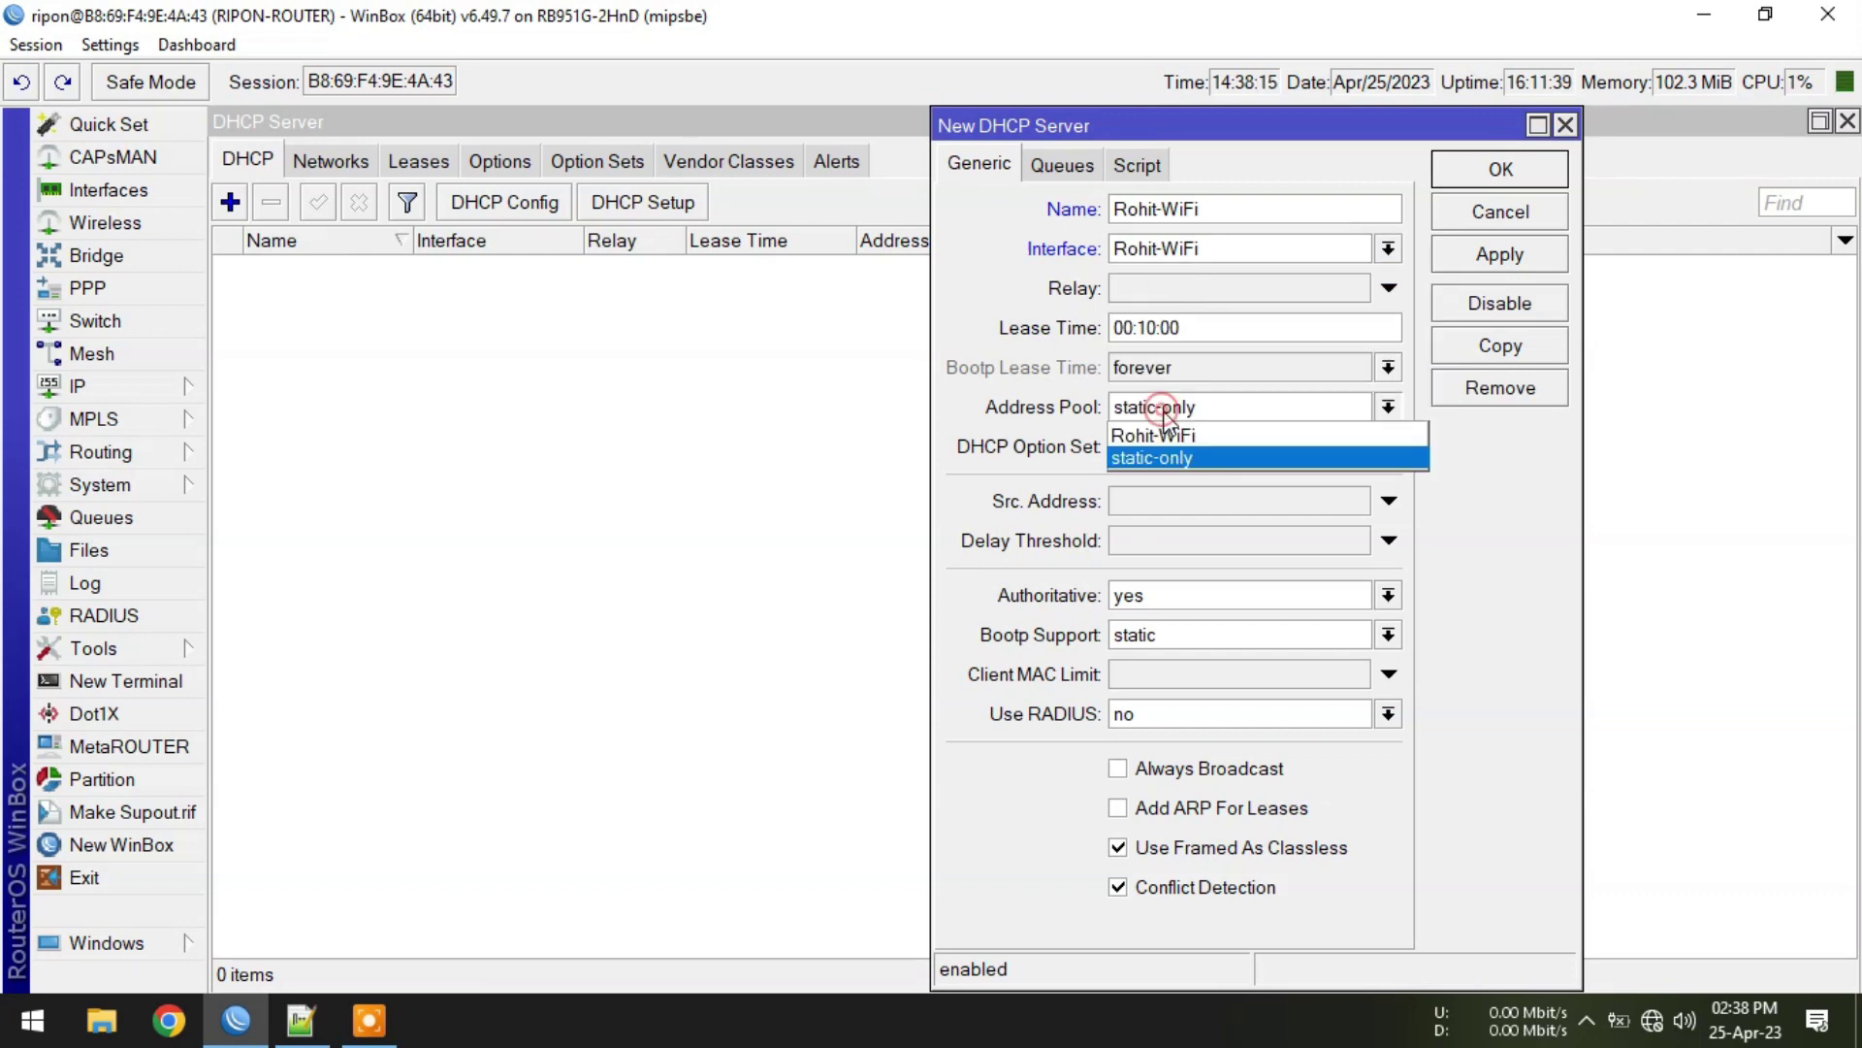
pyautogui.click(1169, 435)
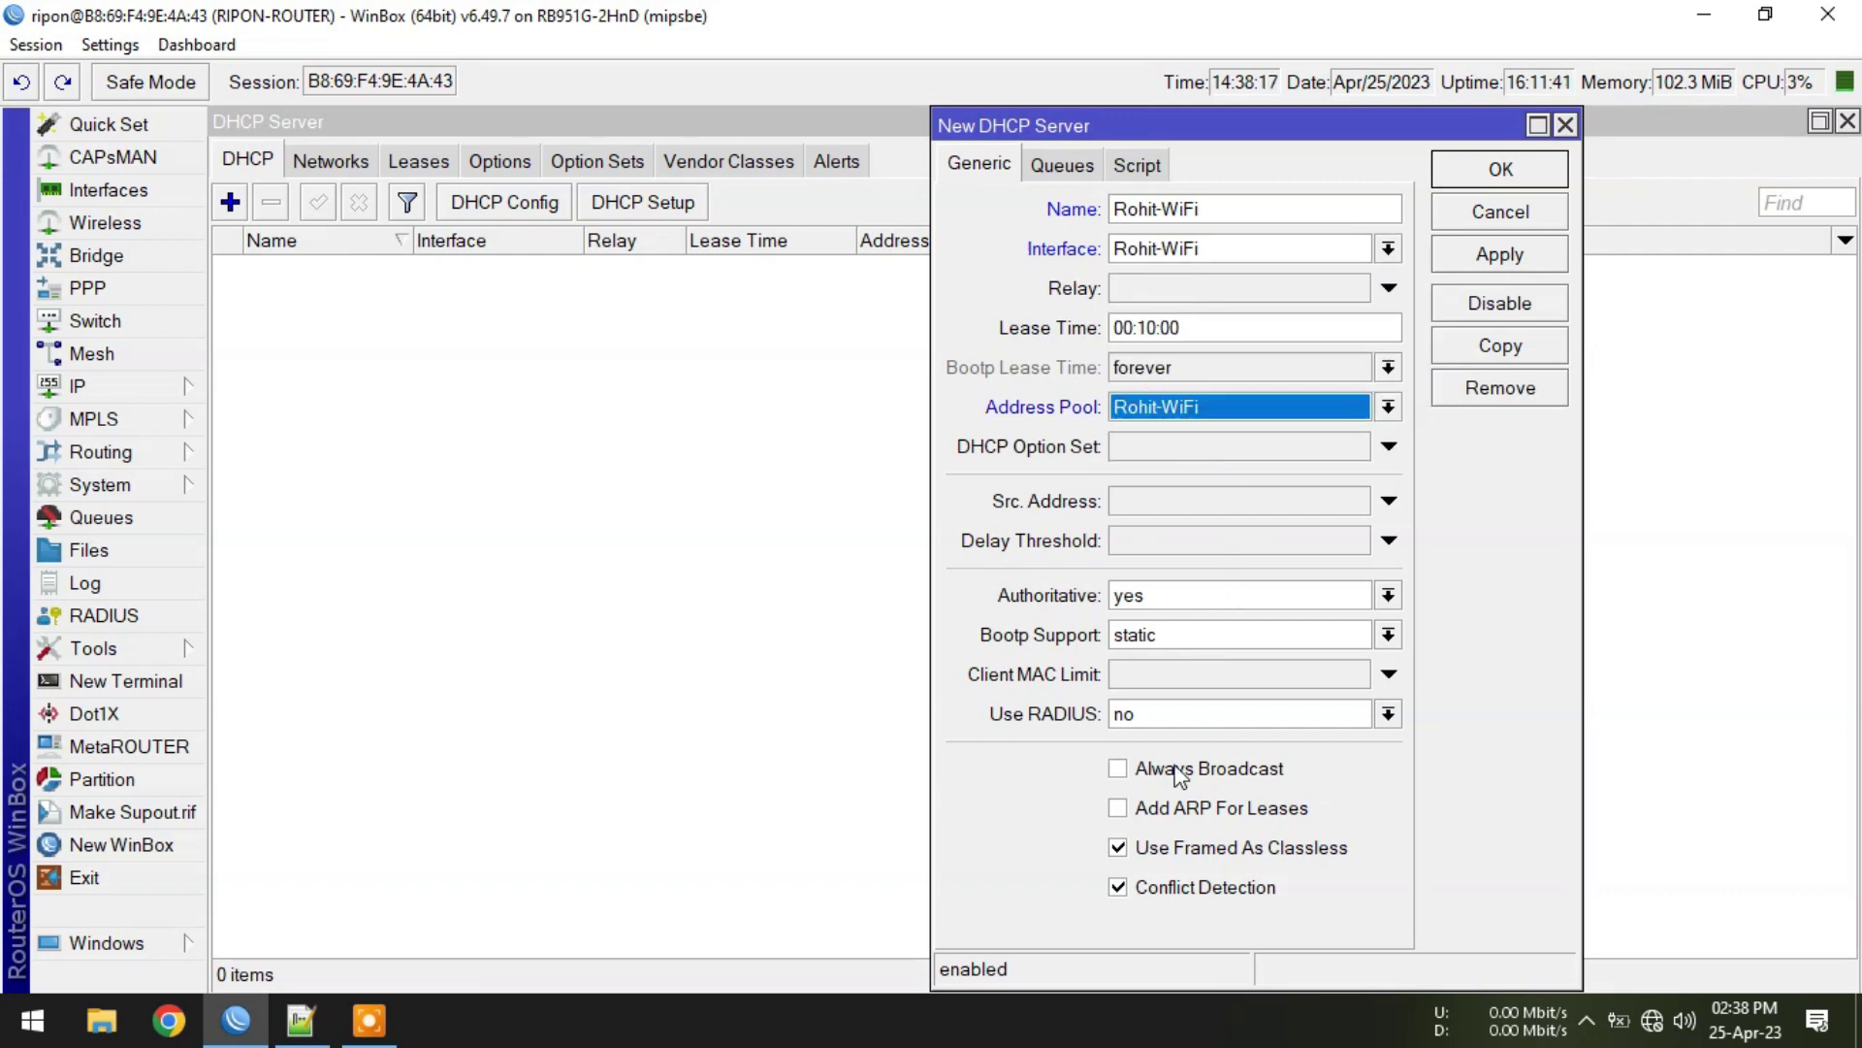
pyautogui.click(1120, 808)
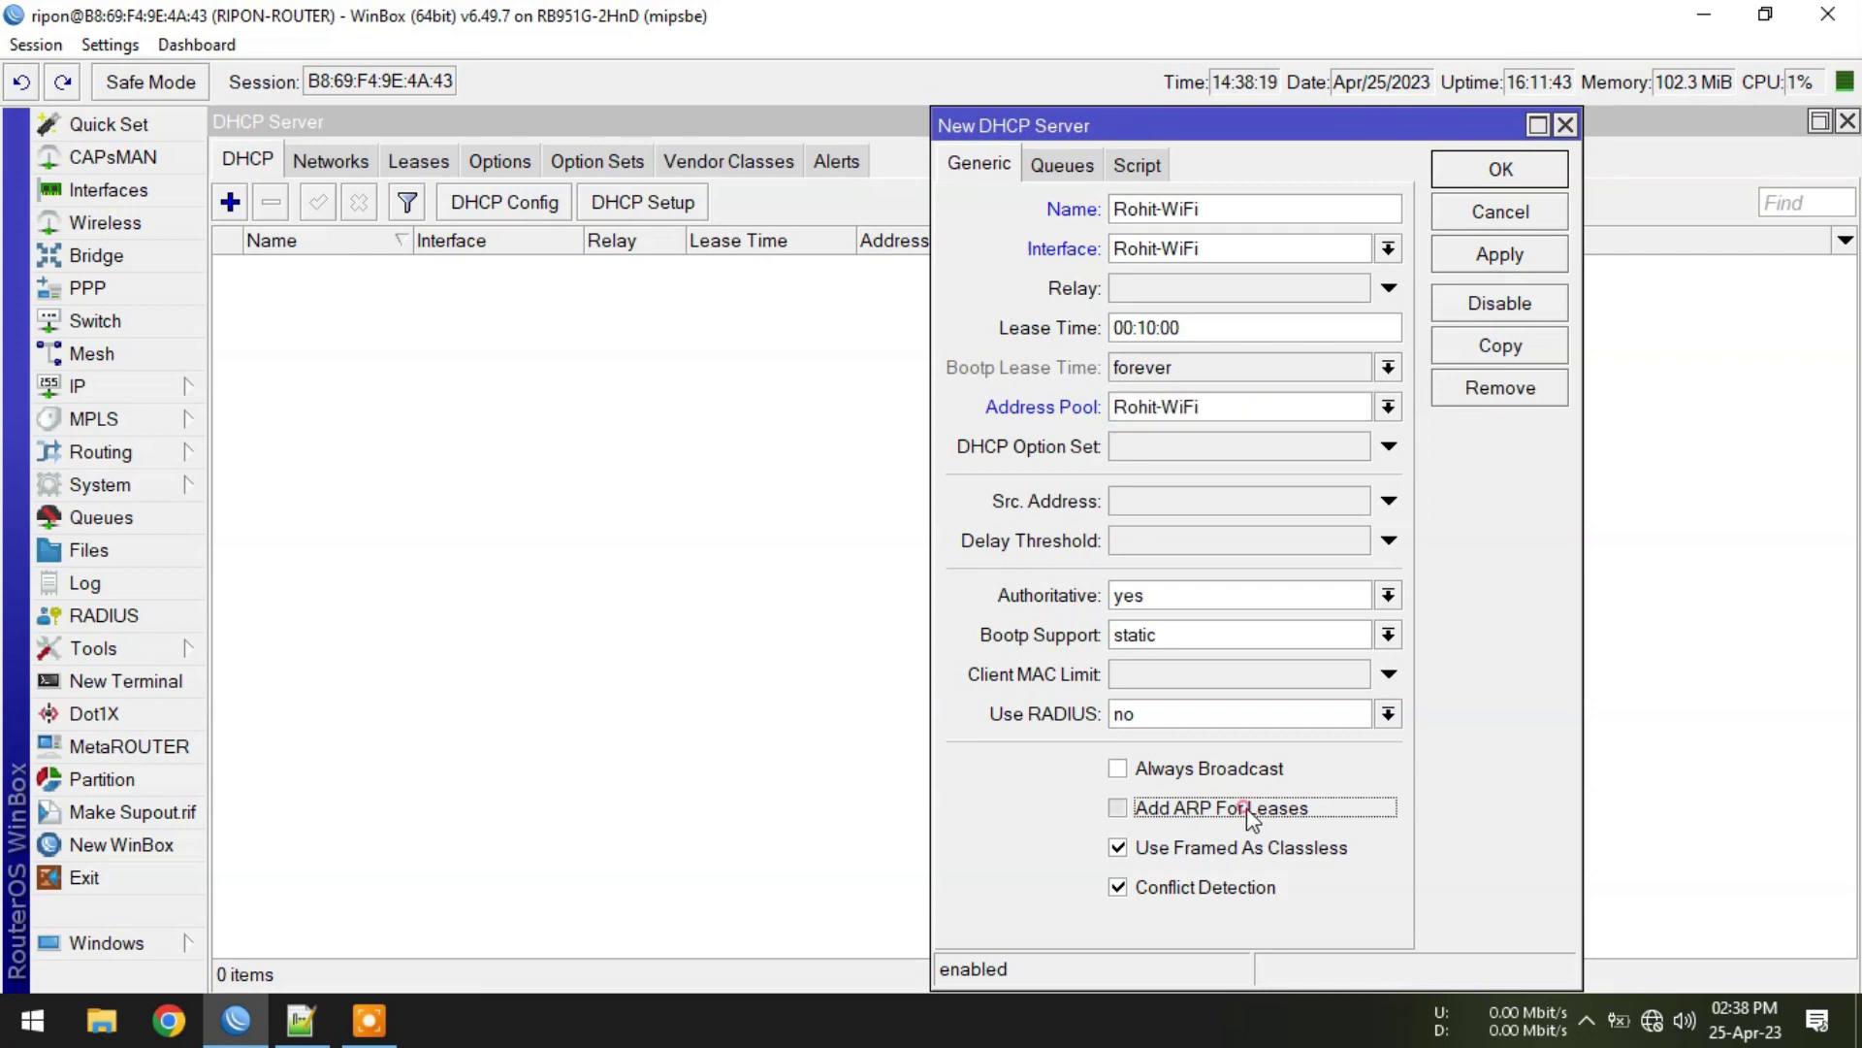
pyautogui.click(1519, 254)
pyautogui.click(1494, 166)
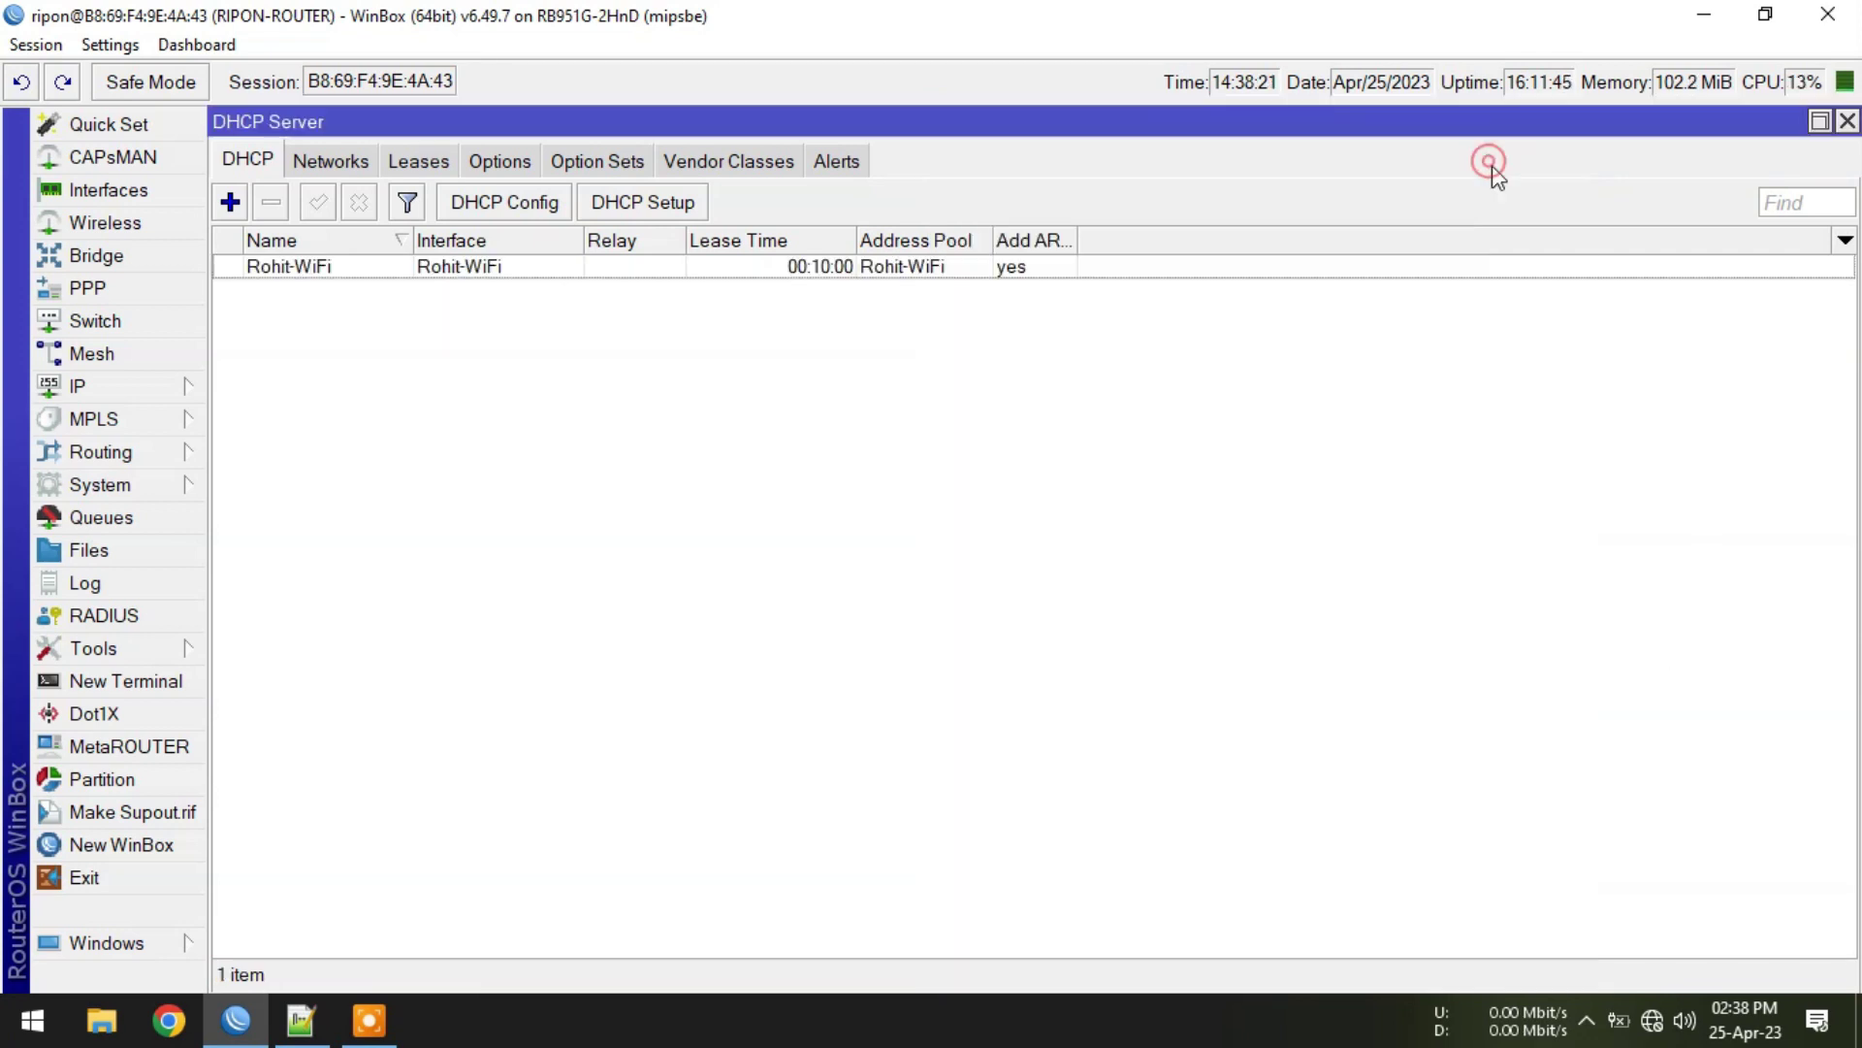
# Add a DHCP network for 192.168.10.0/24 with gateway 192.168.10.1 and DNS server 8.8.8.8.
pyautogui.click(335, 163)
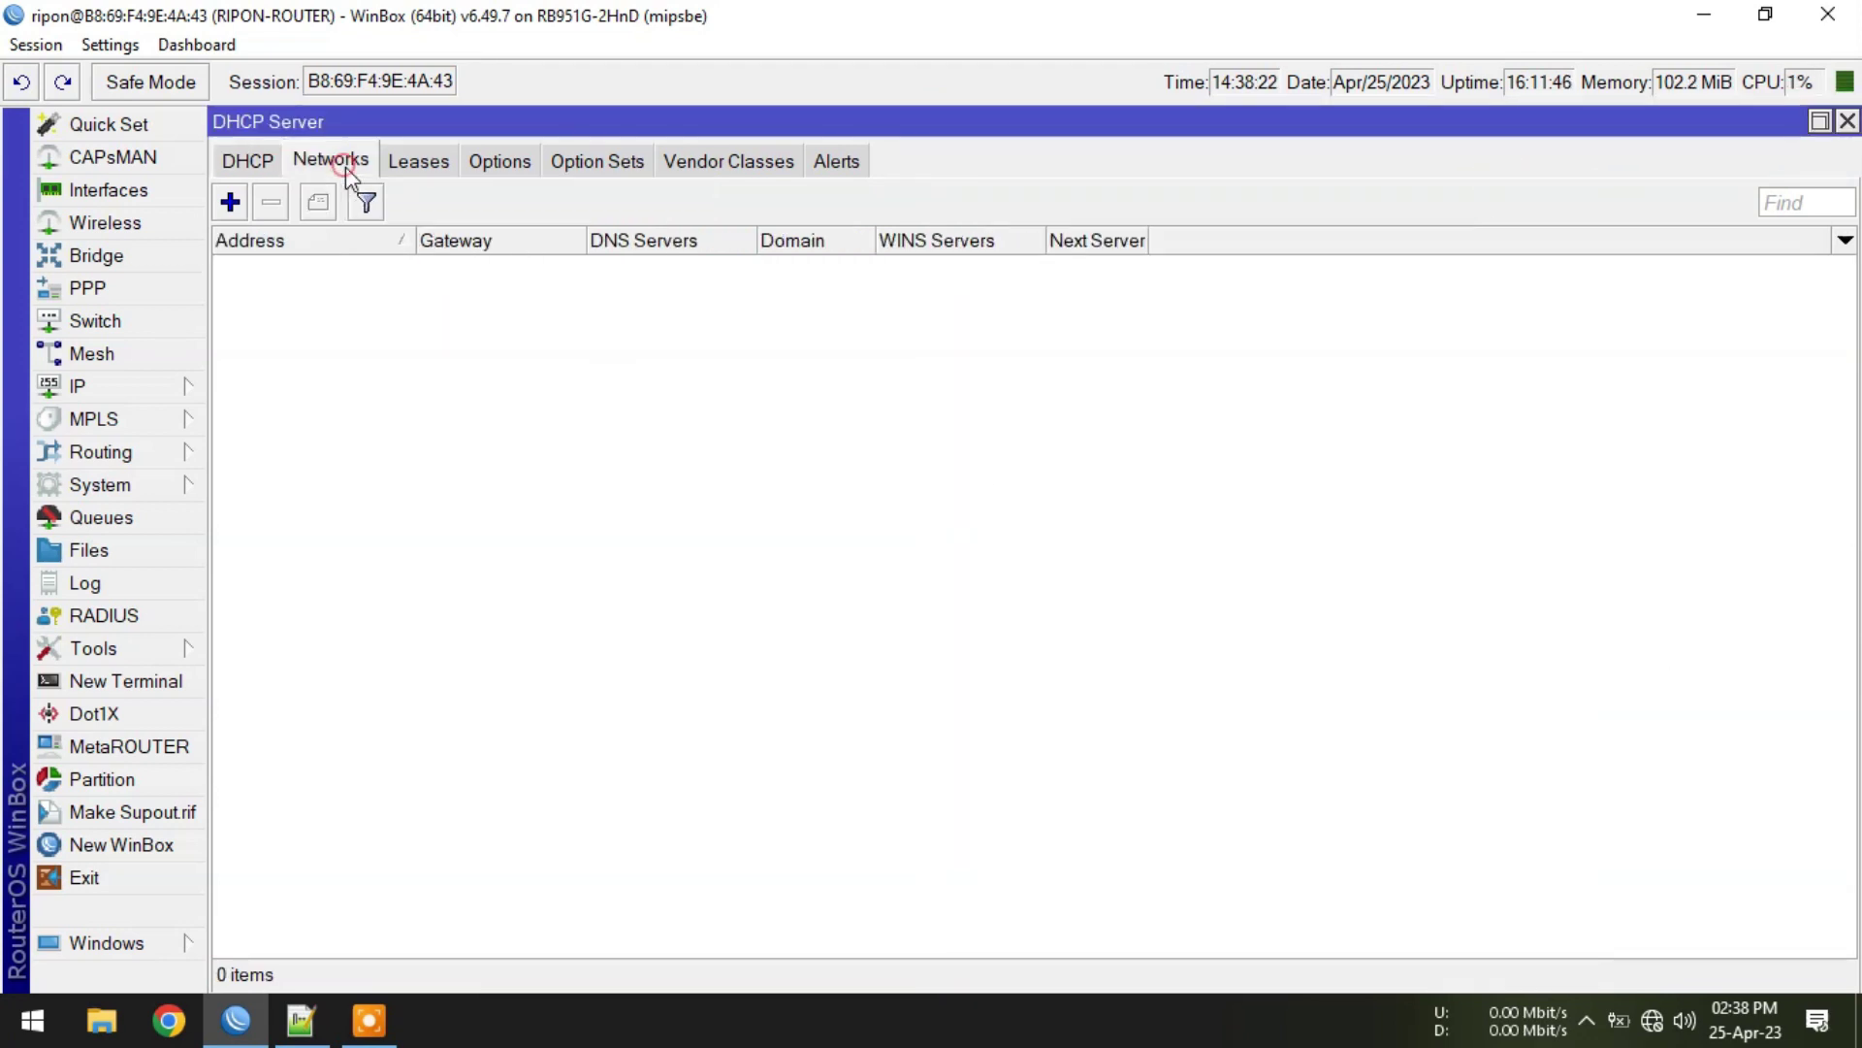
pyautogui.click(230, 202)
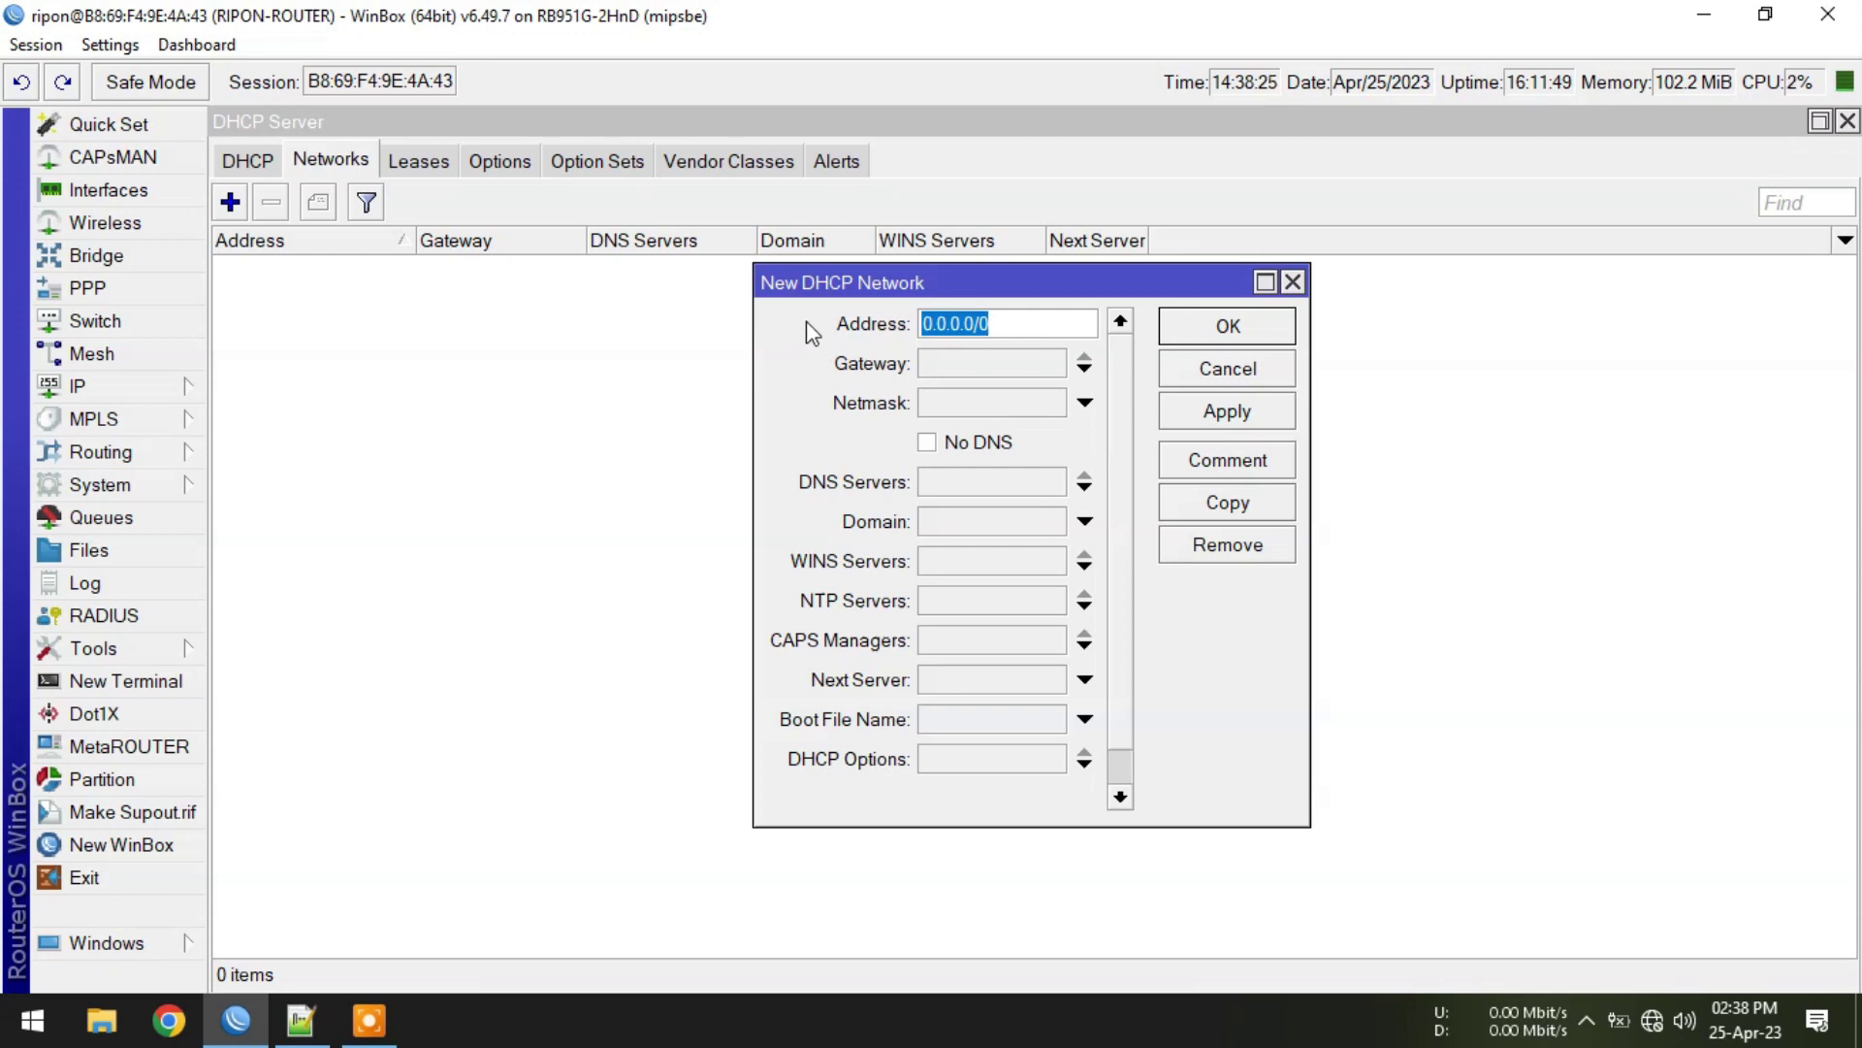
pyautogui.write('192.168.')
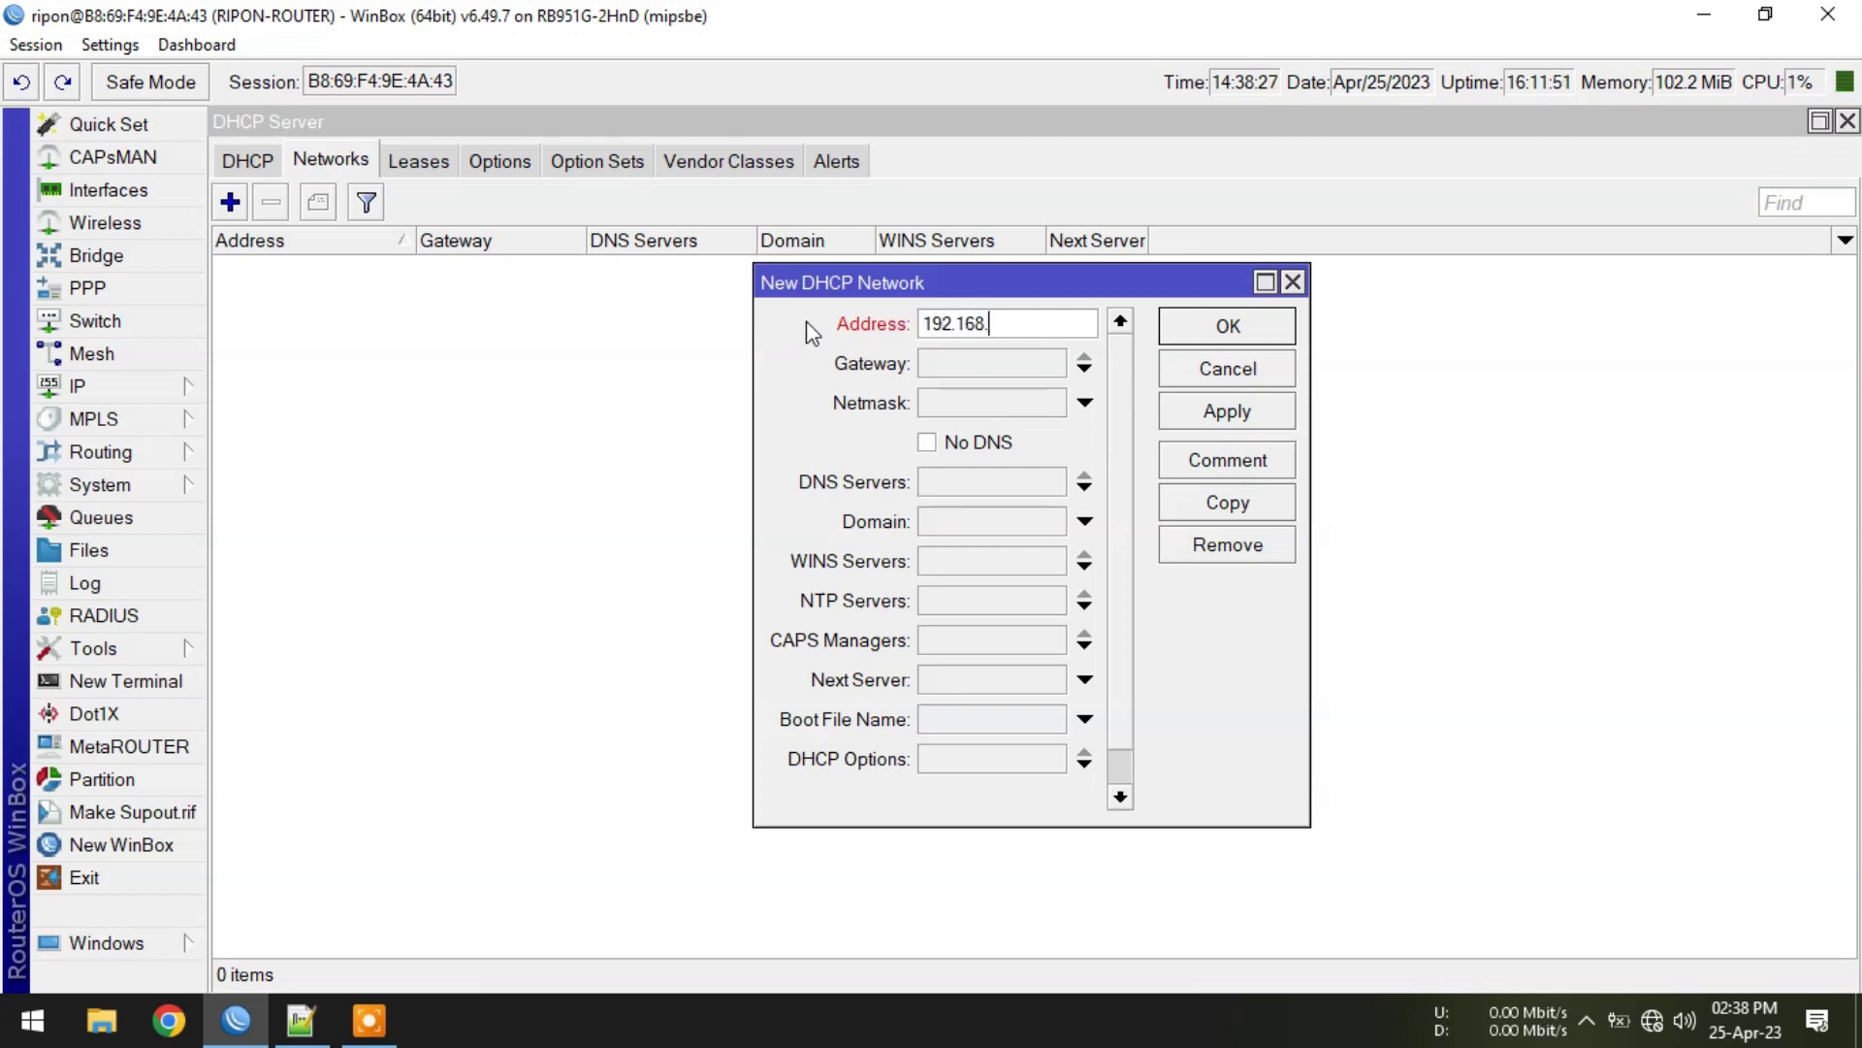
pyautogui.write('10.0/24')
pyautogui.click(991, 367)
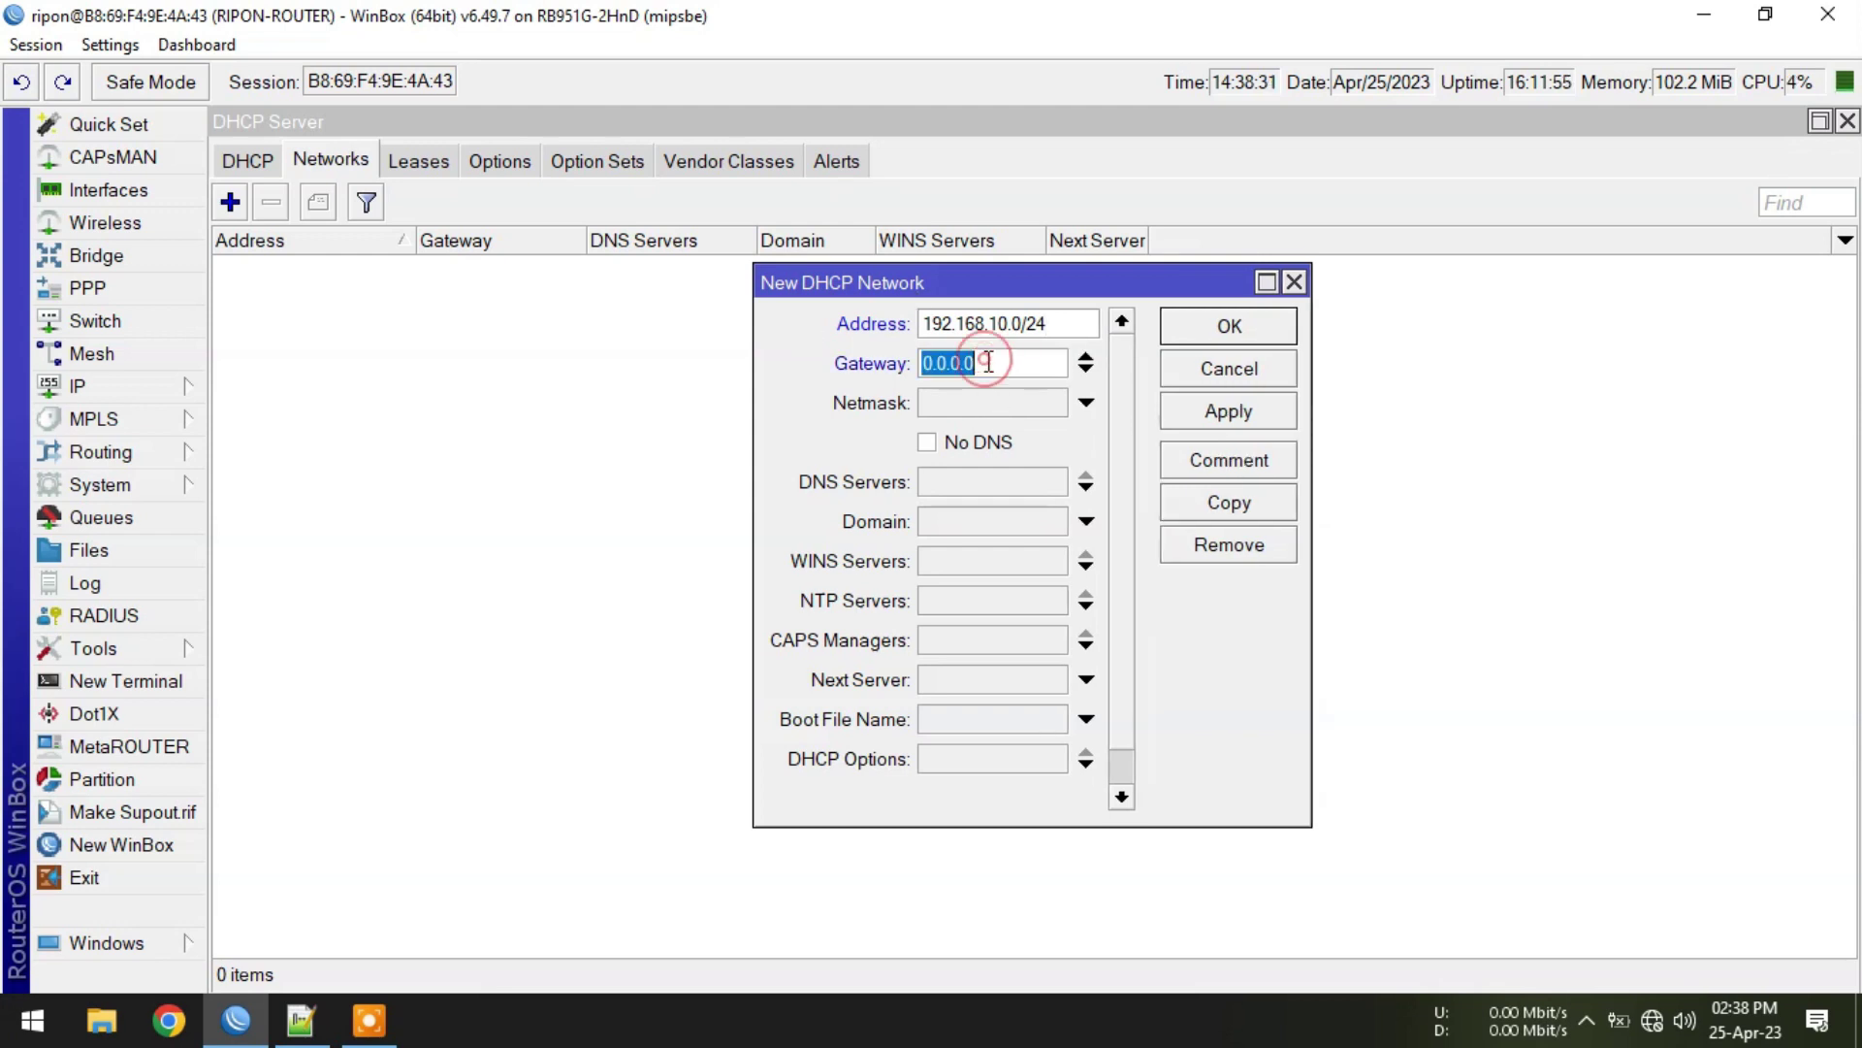
pyautogui.write('192.168.10.1')
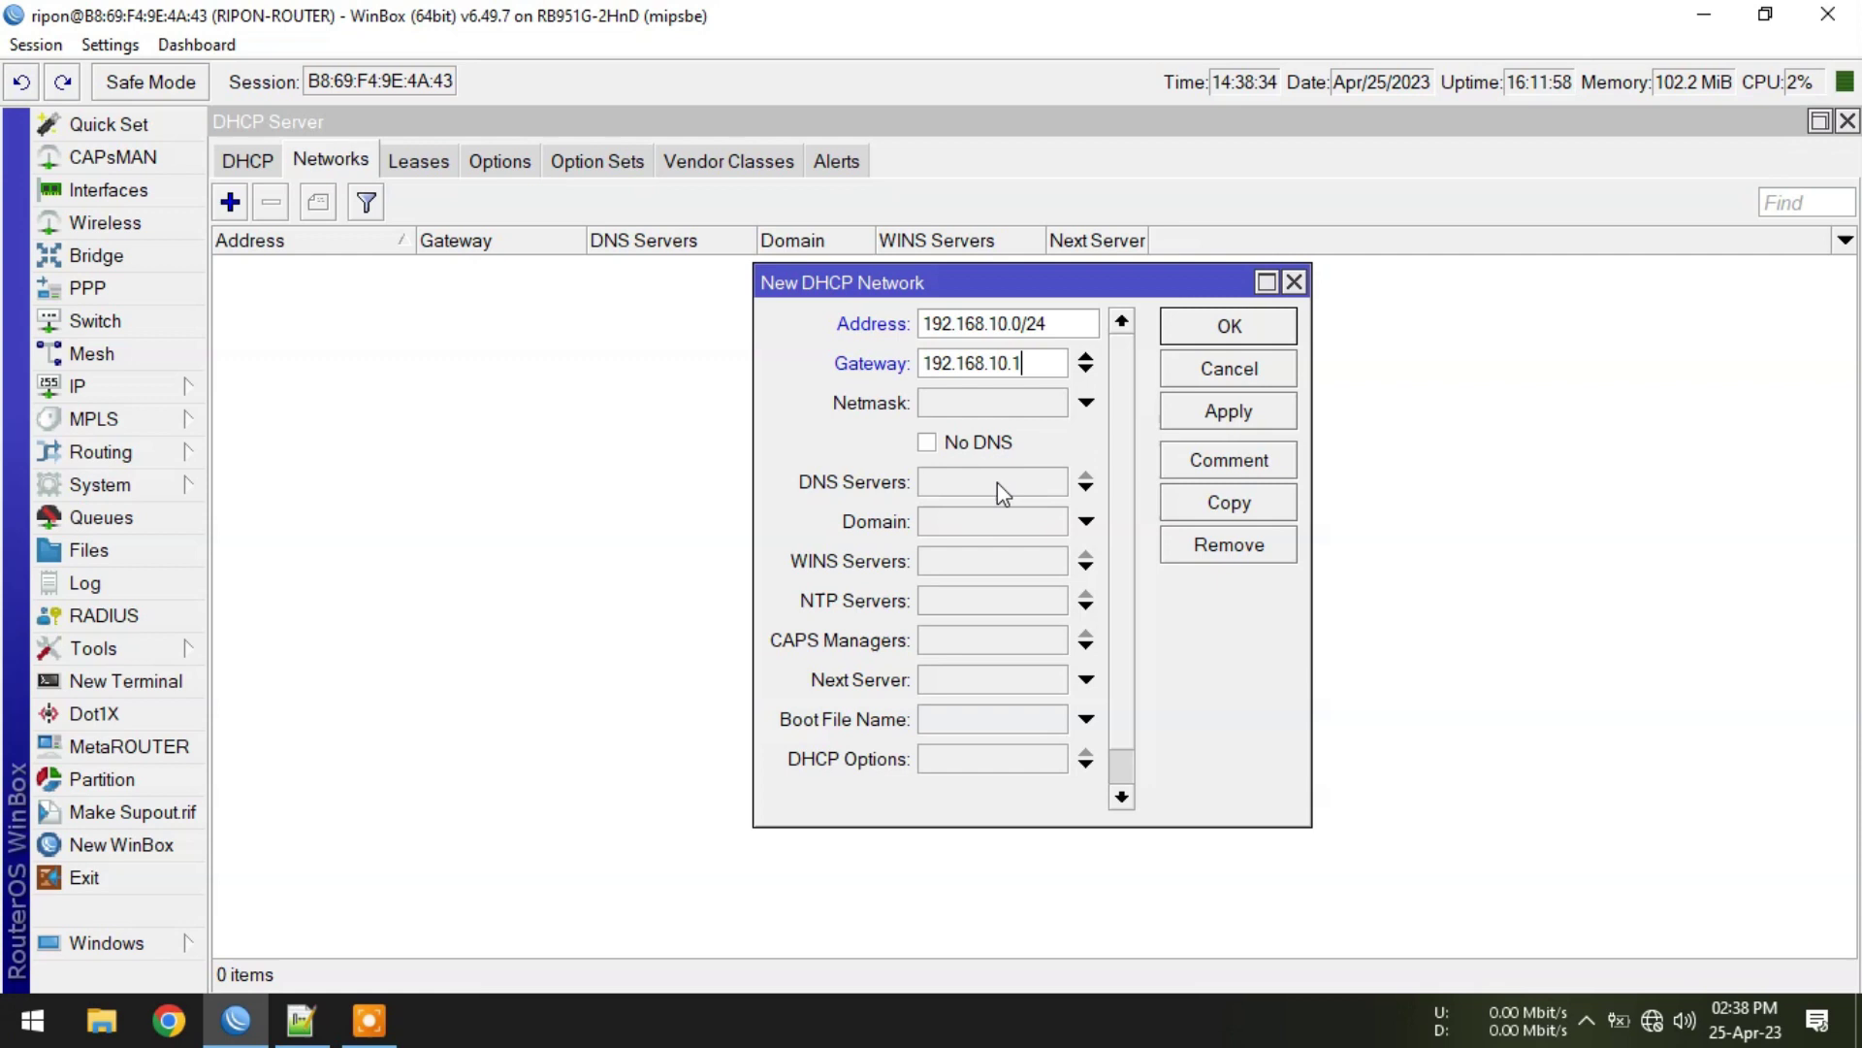
pyautogui.click(999, 482)
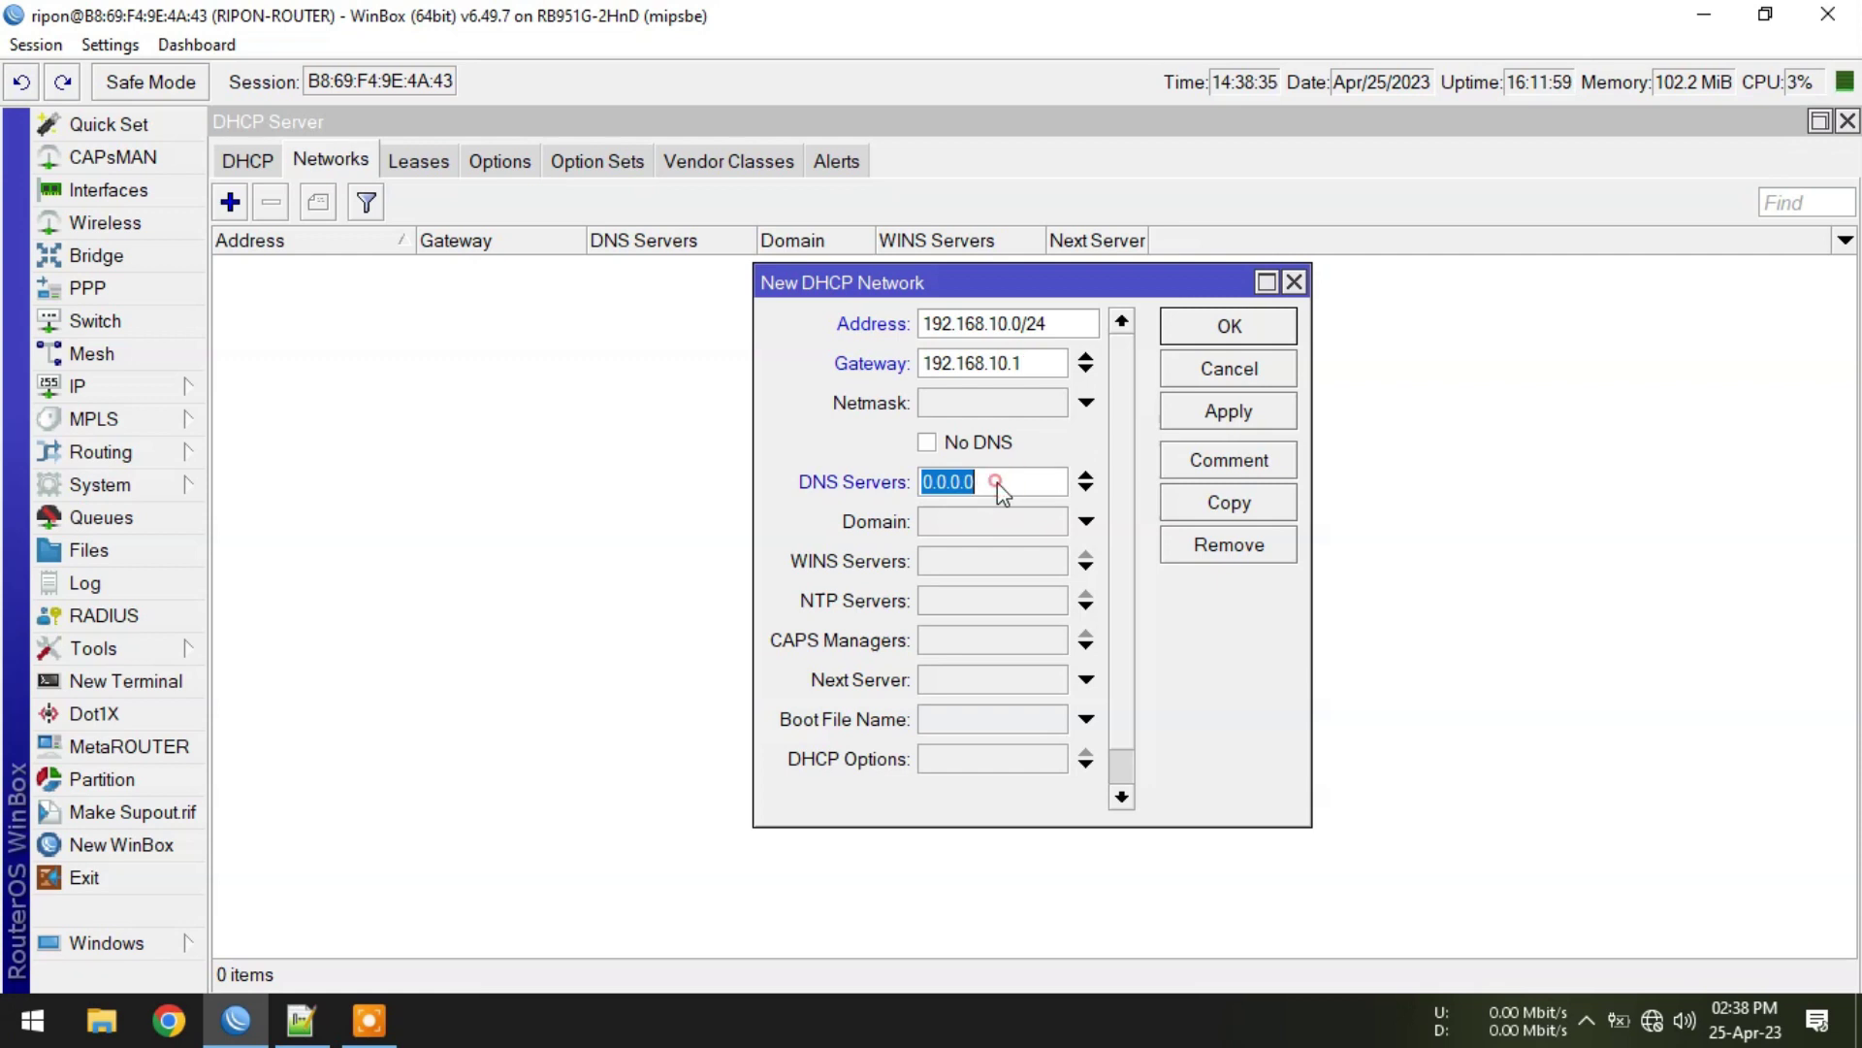
pyautogui.write('8.8.8.8')
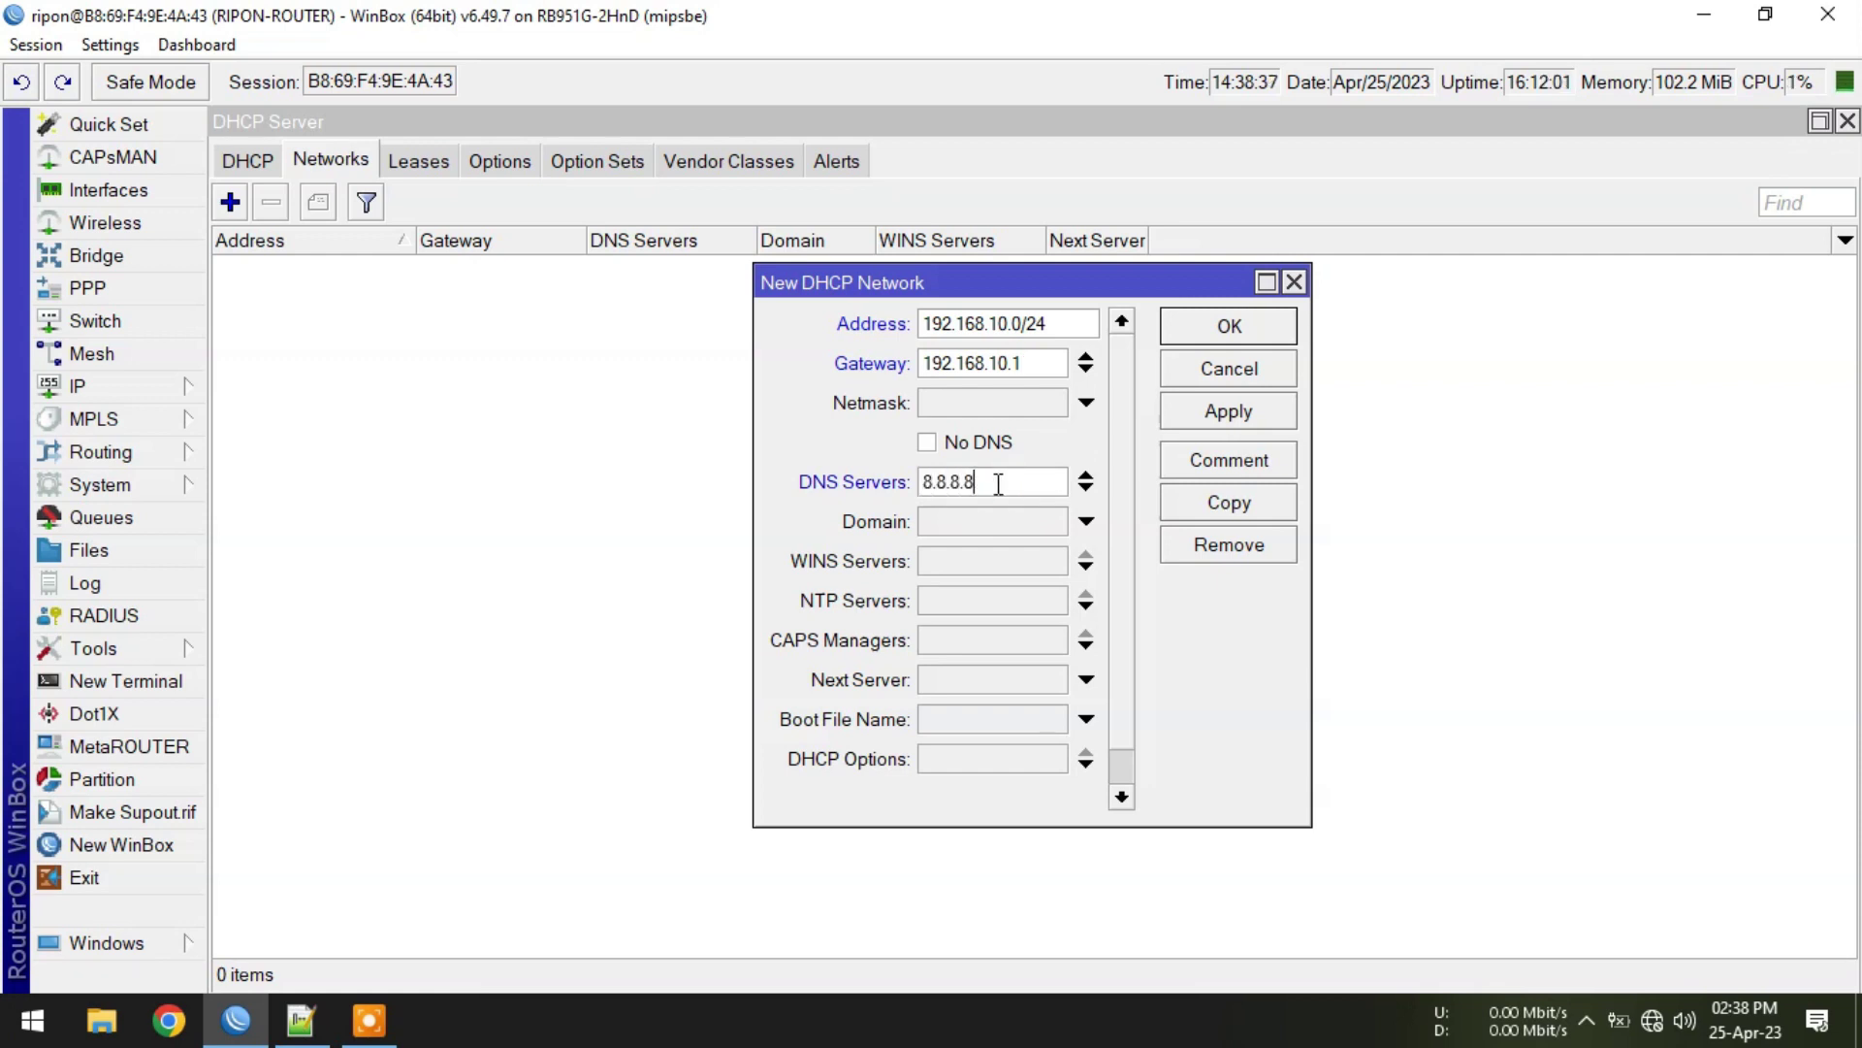
pyautogui.click(1240, 417)
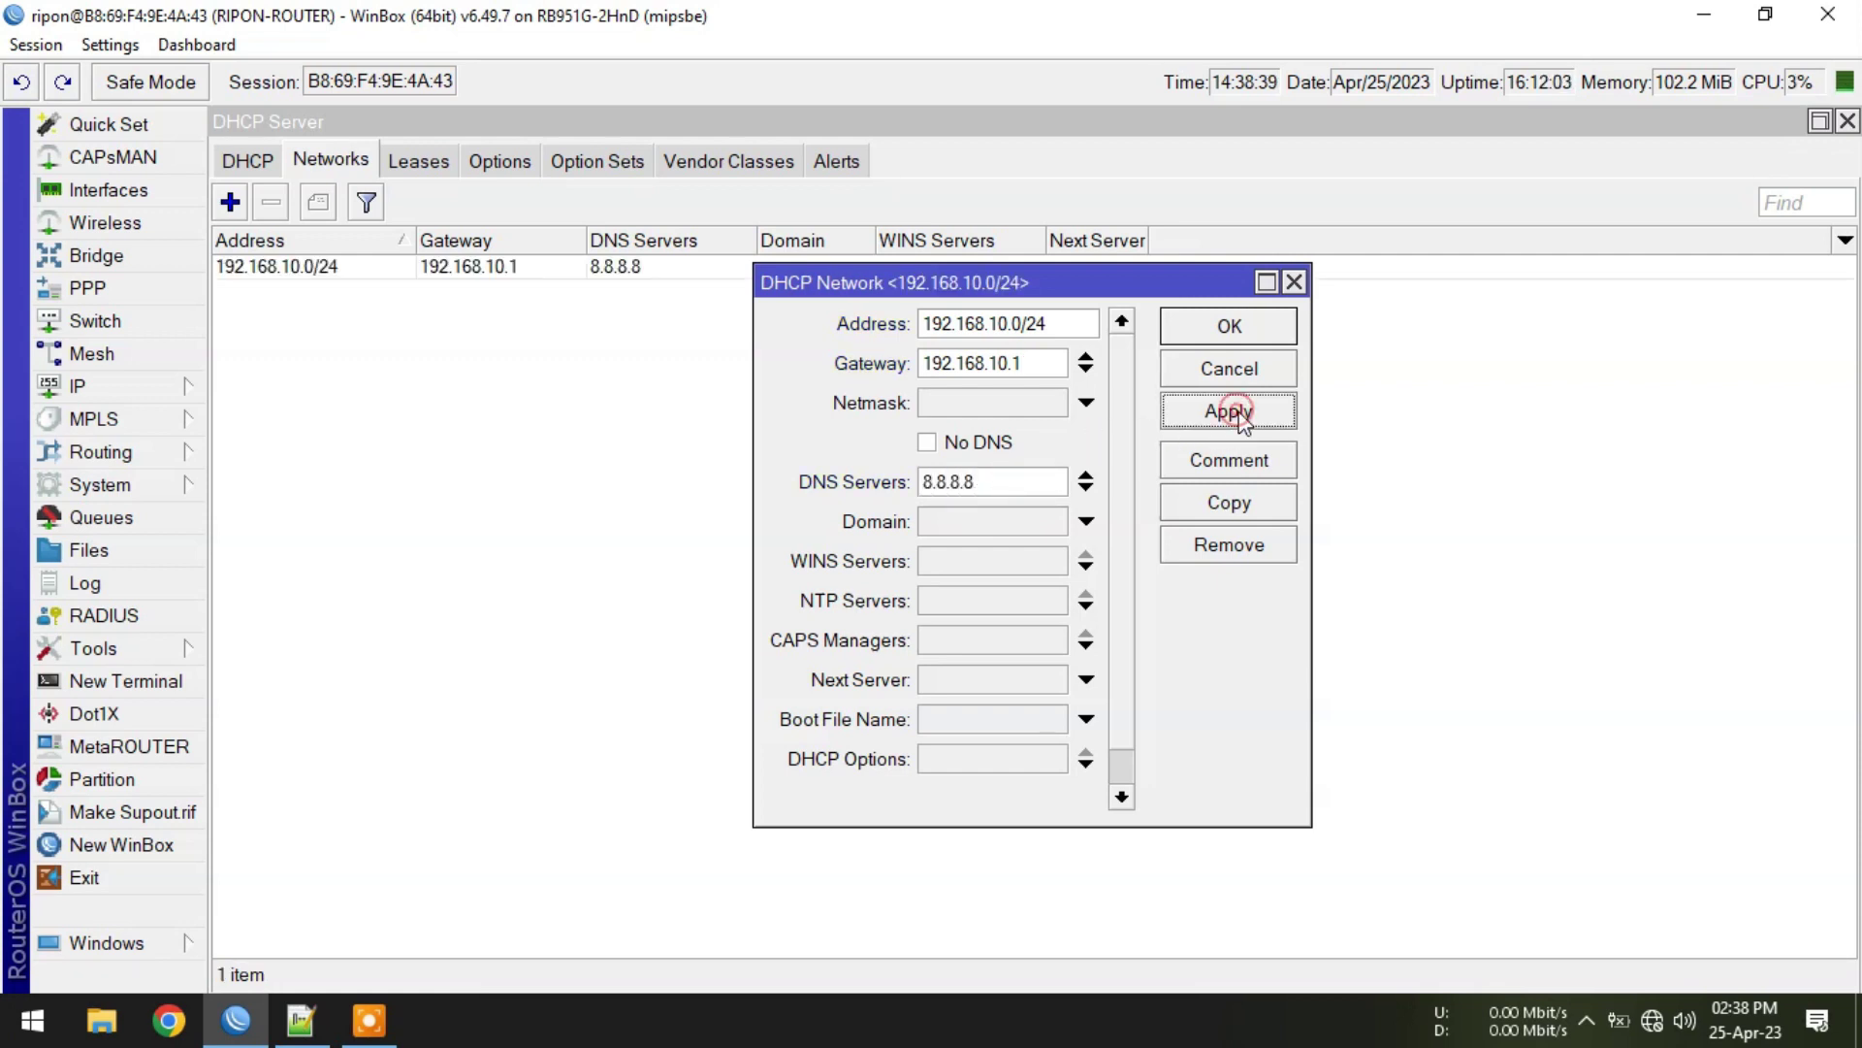
pyautogui.click(1237, 333)
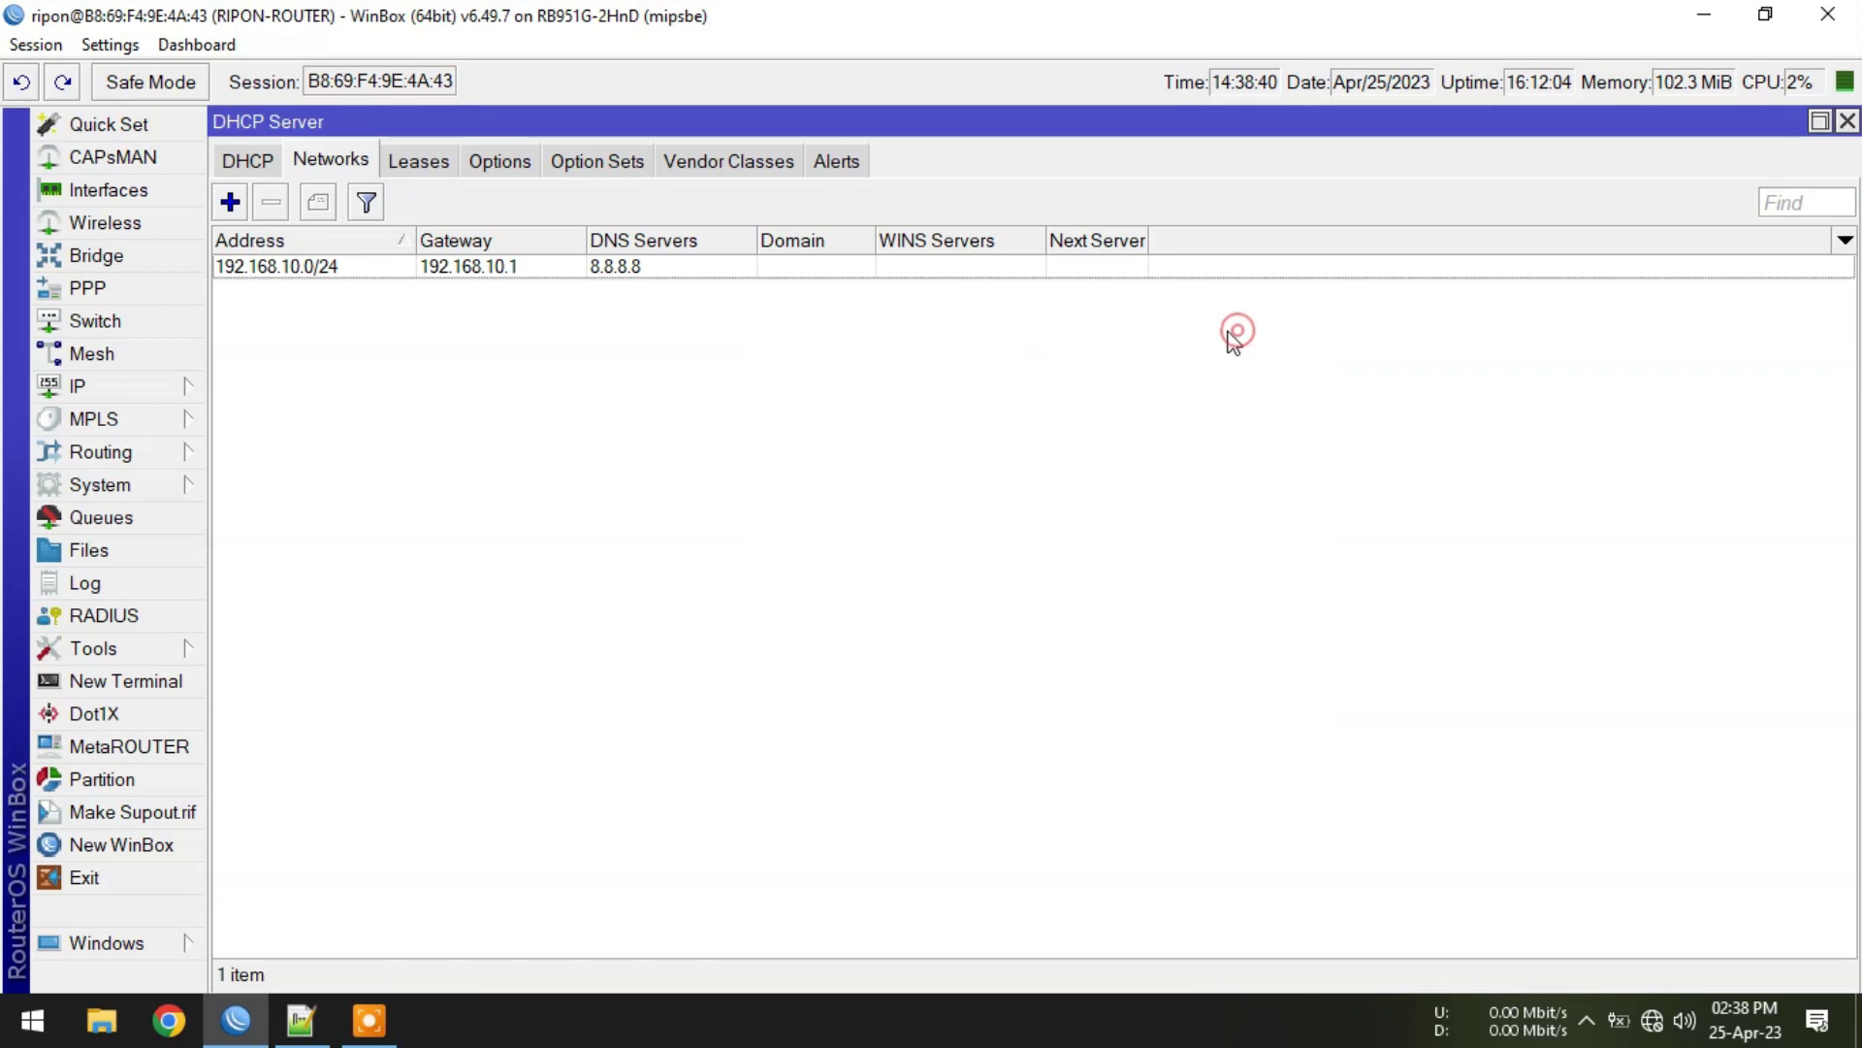
# Switch to dhcp-leases.txt in Notepad++ and copy the server value WiFi from the last lease line.
pyautogui.click(432, 166)
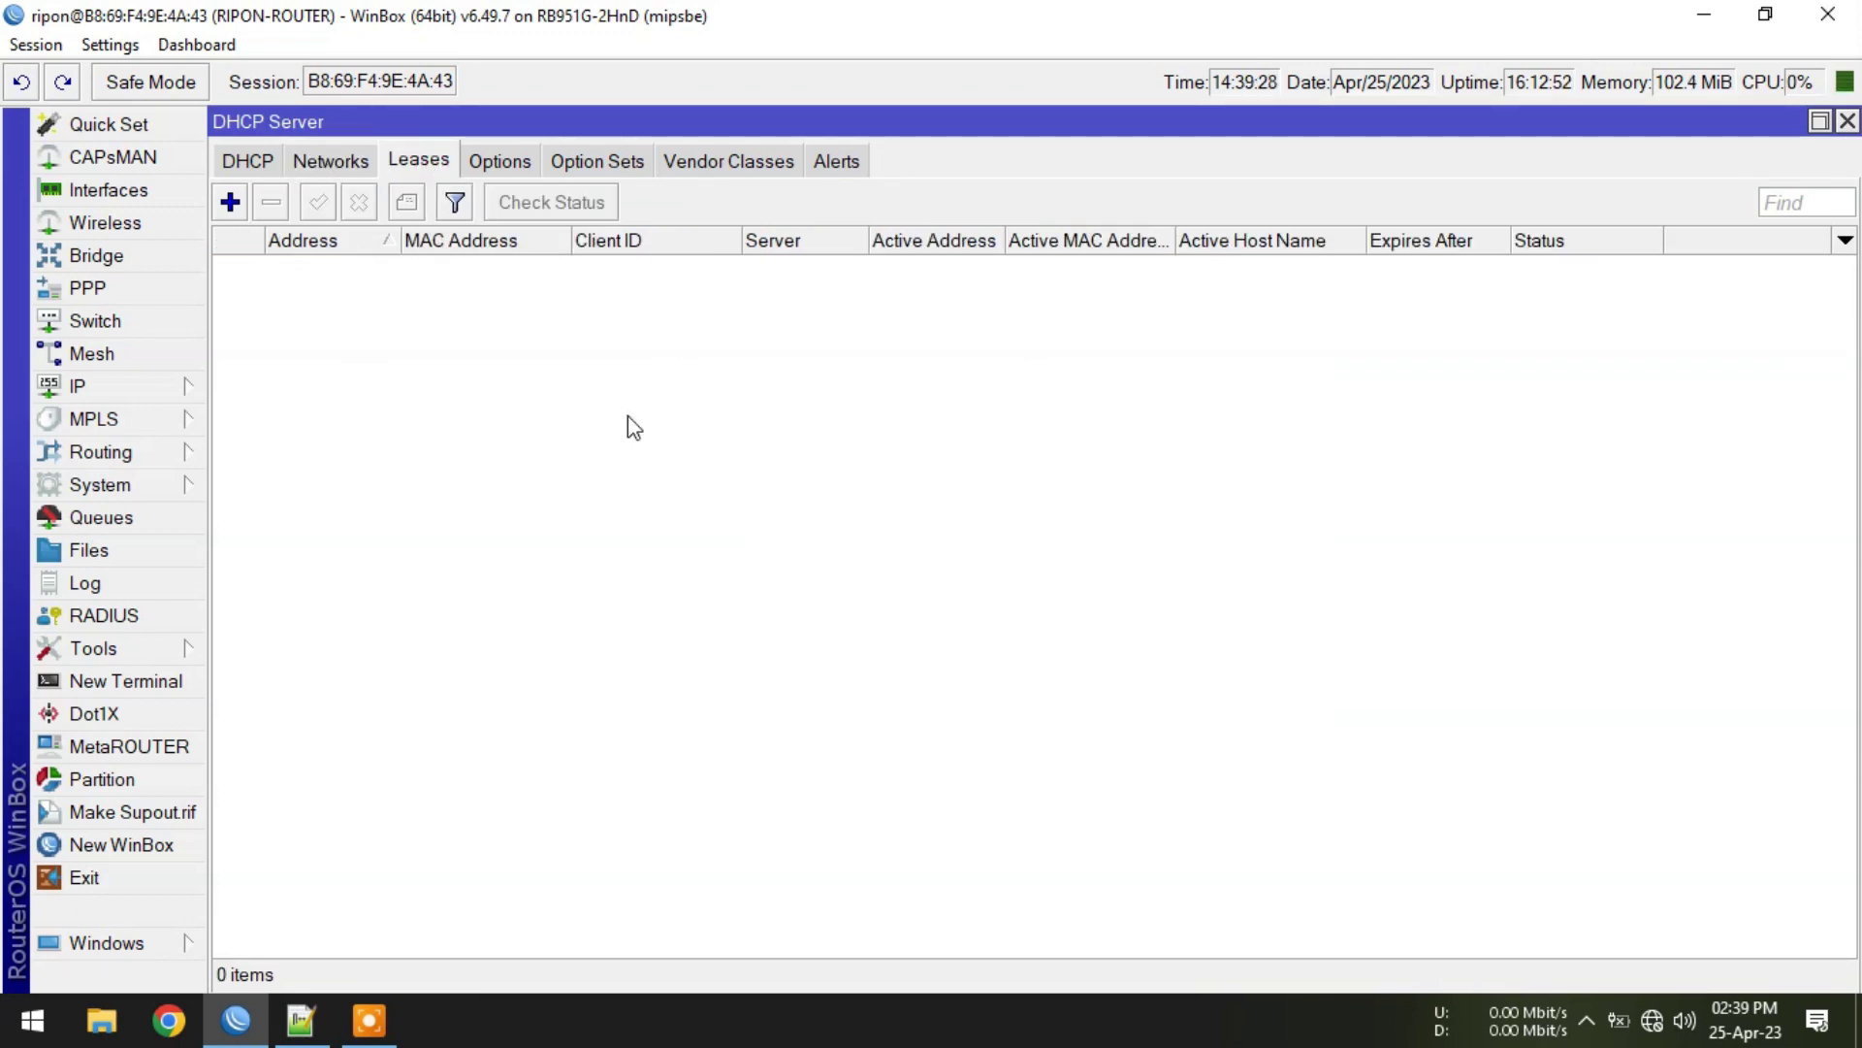
pyautogui.click(301, 1019)
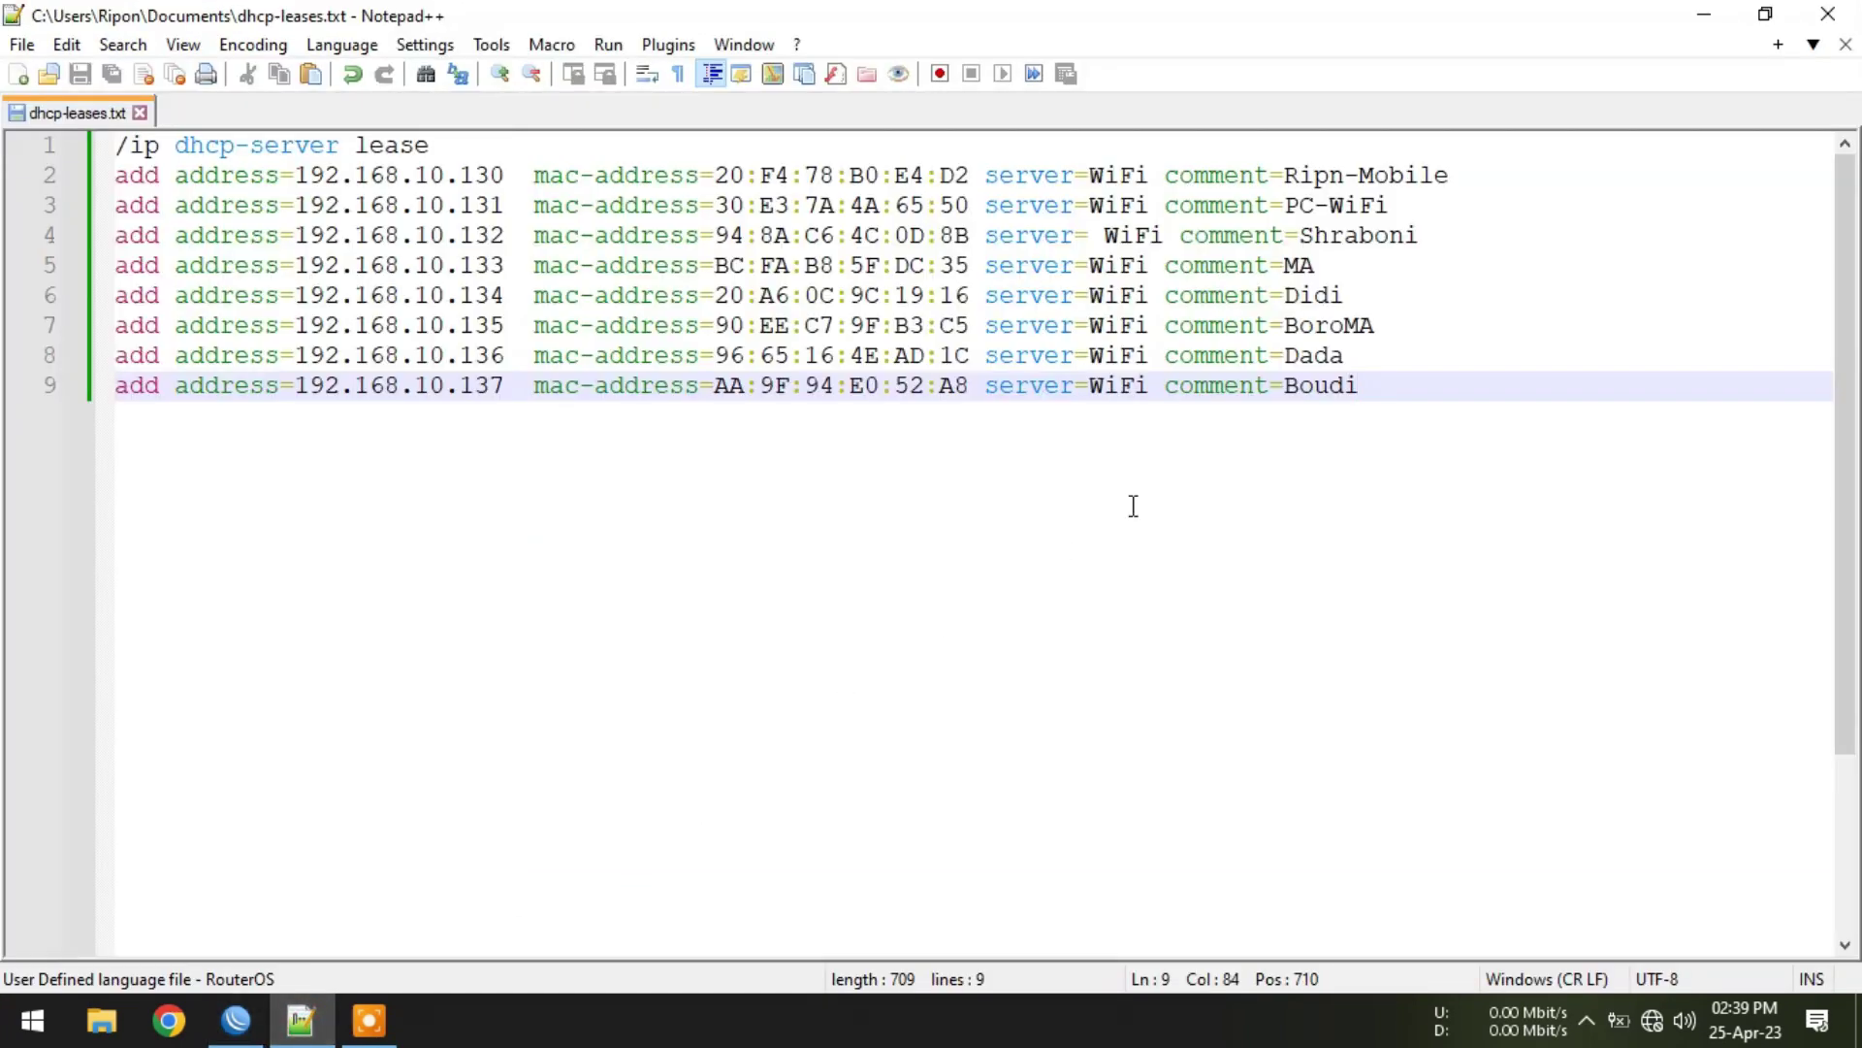
pyautogui.doubleClick(1112, 386)
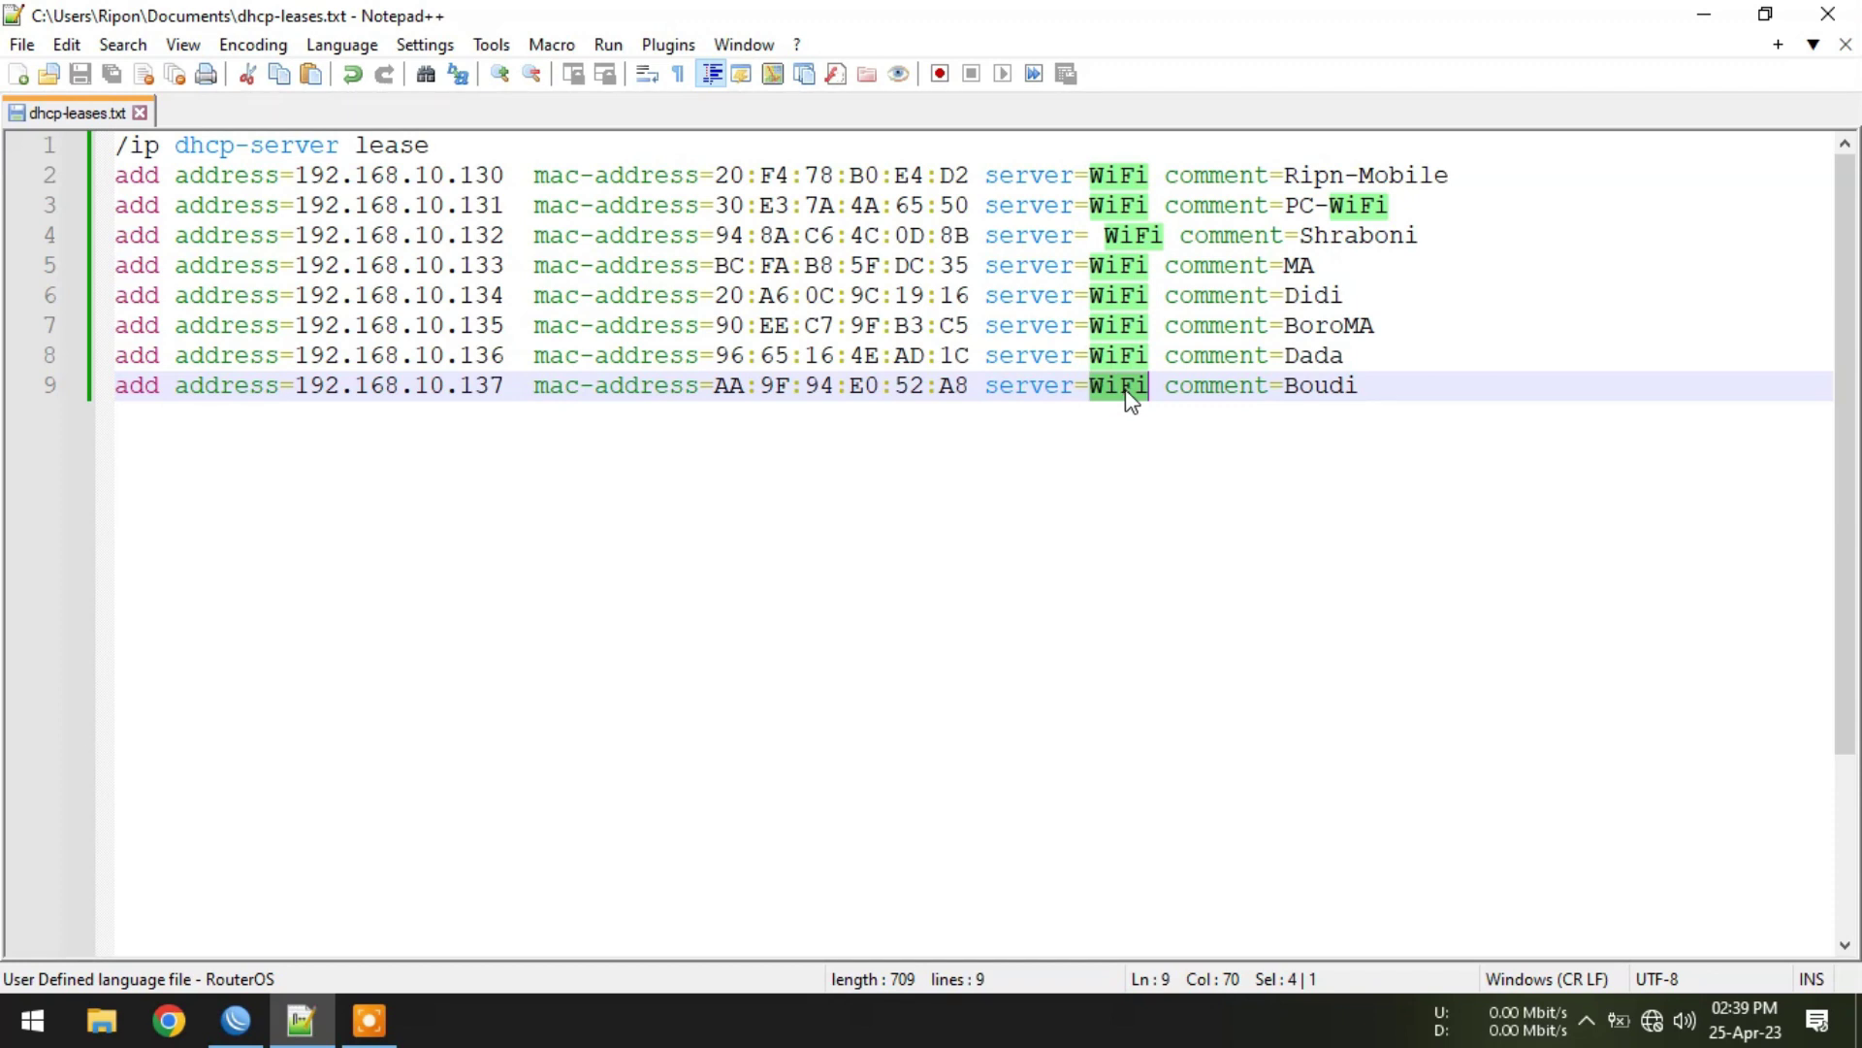
pyautogui.click(1123, 388)
pyautogui.moveTo(1090, 388); pyautogui.dragTo(1149, 386)
pyautogui.rightClick(1116, 364)
pyautogui.click(1191, 399)
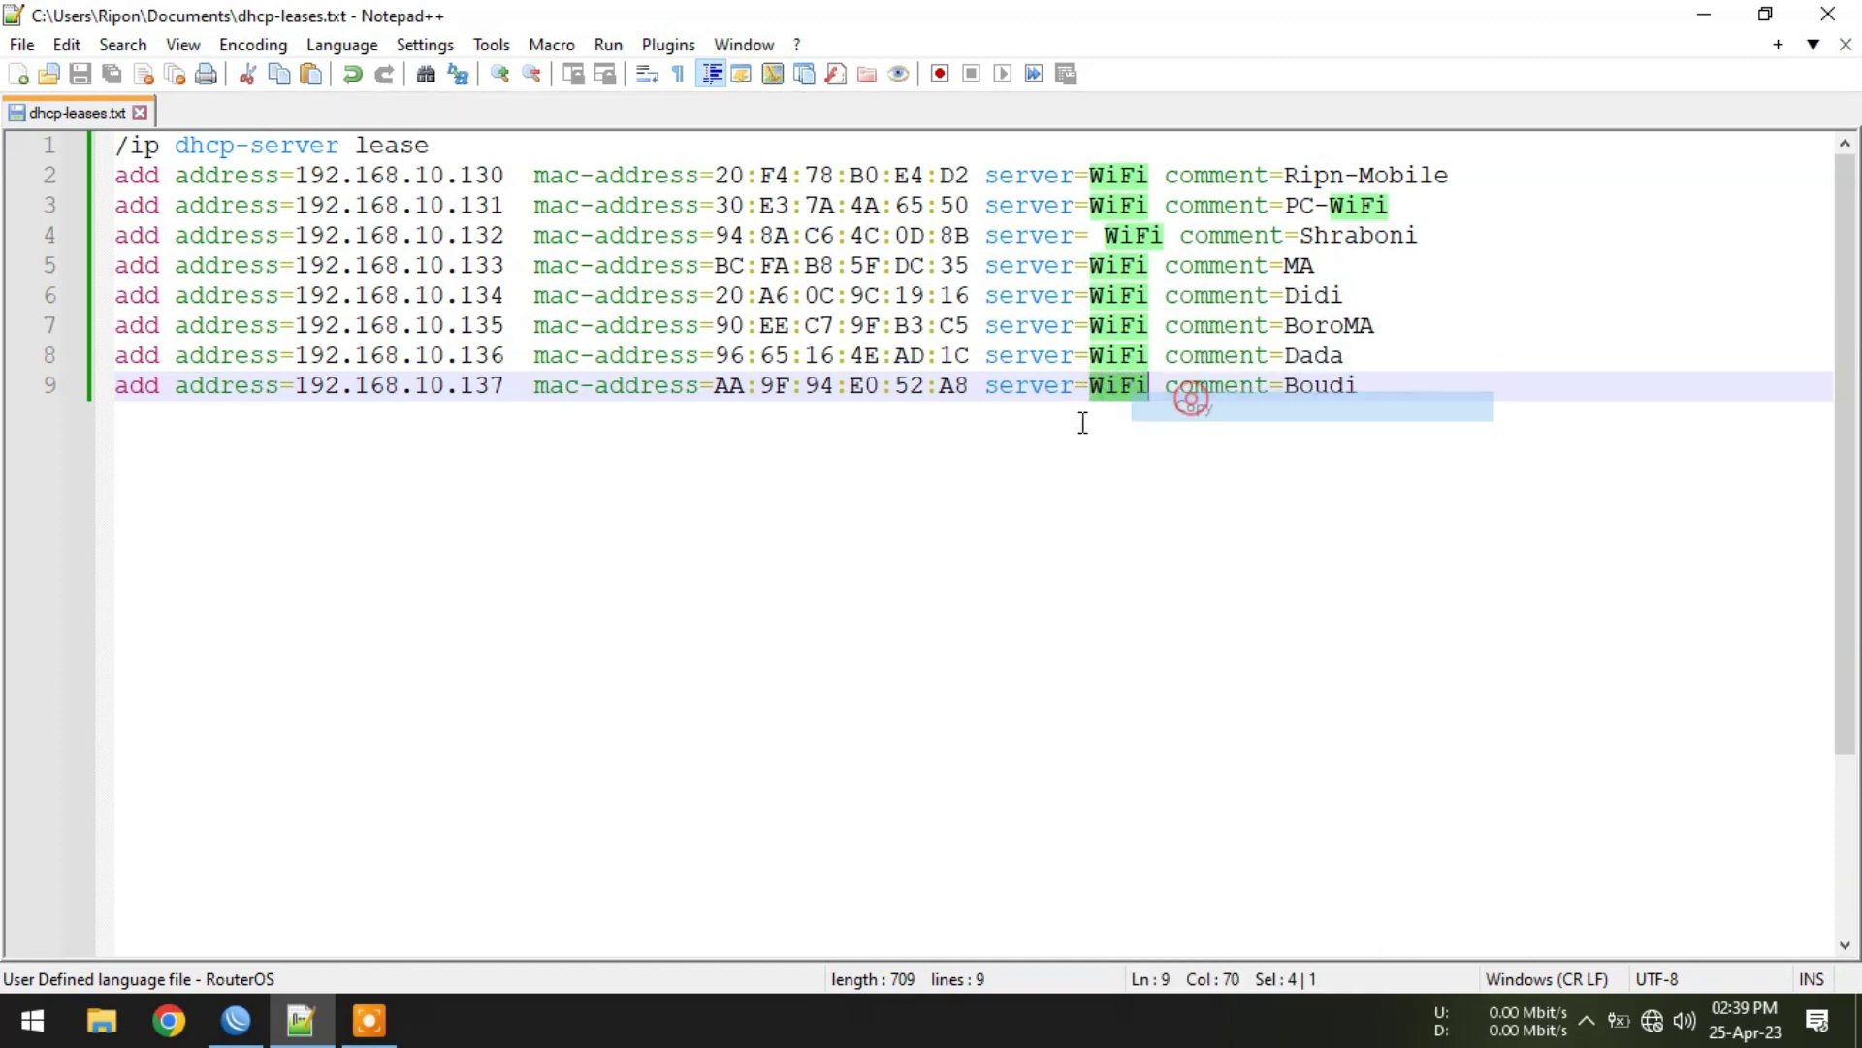
# Start a text replacement for WiFi in the lease script and clear the previous replacement text.
pyautogui.hotkey('ctrl', 'f')
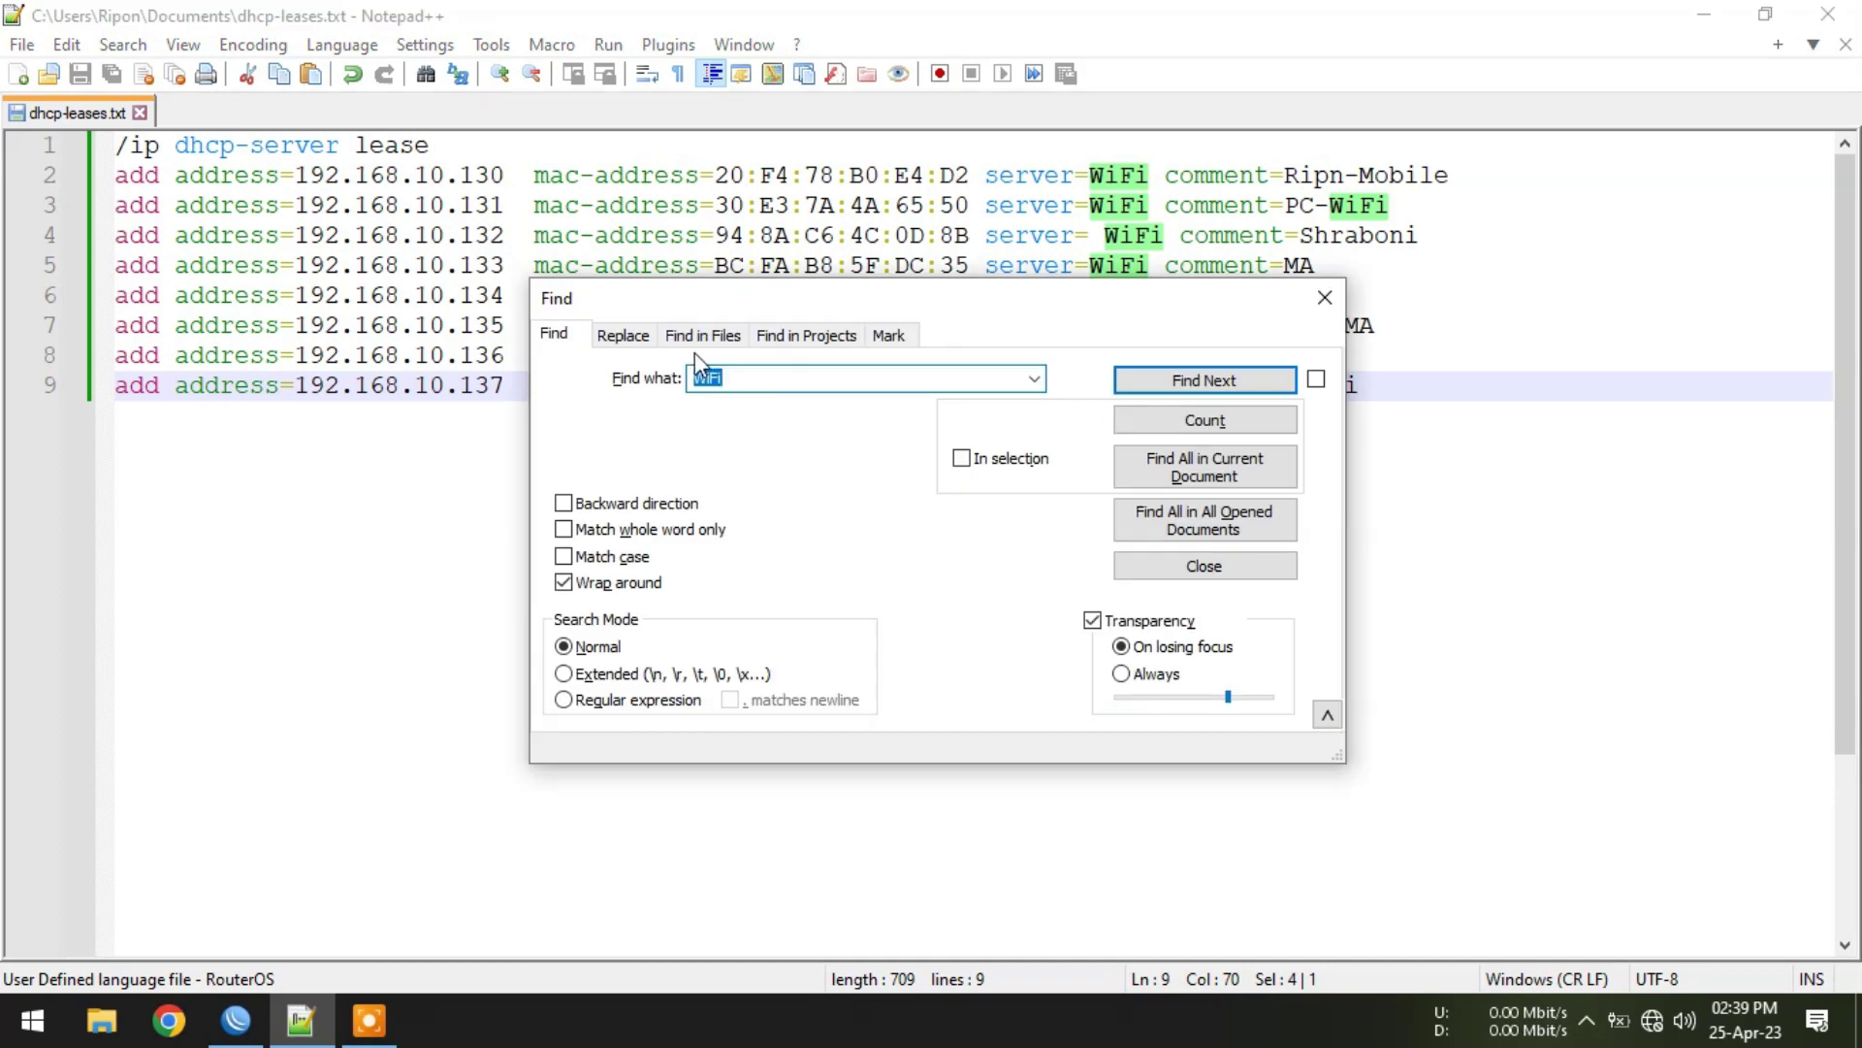
pyautogui.click(623, 335)
pyautogui.doubleClick(757, 376)
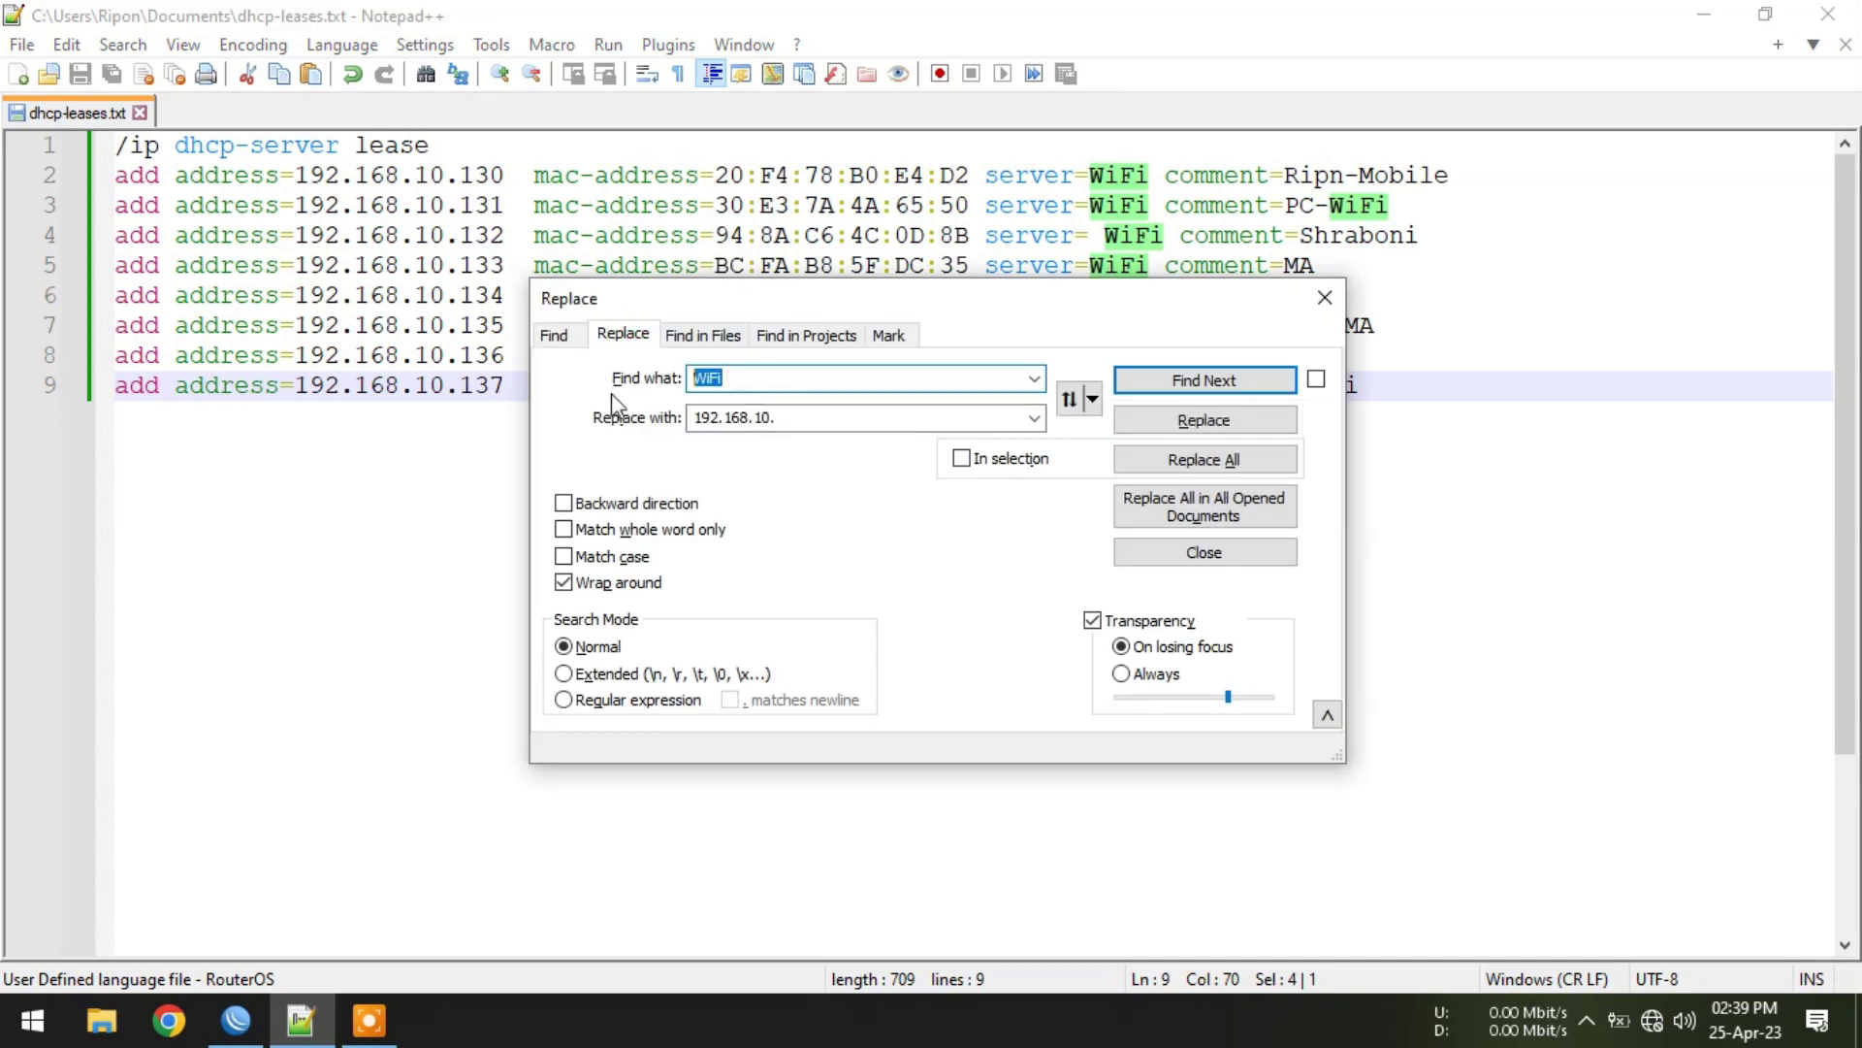
pyautogui.doubleClick(820, 419)
pyautogui.press('BackSpace')
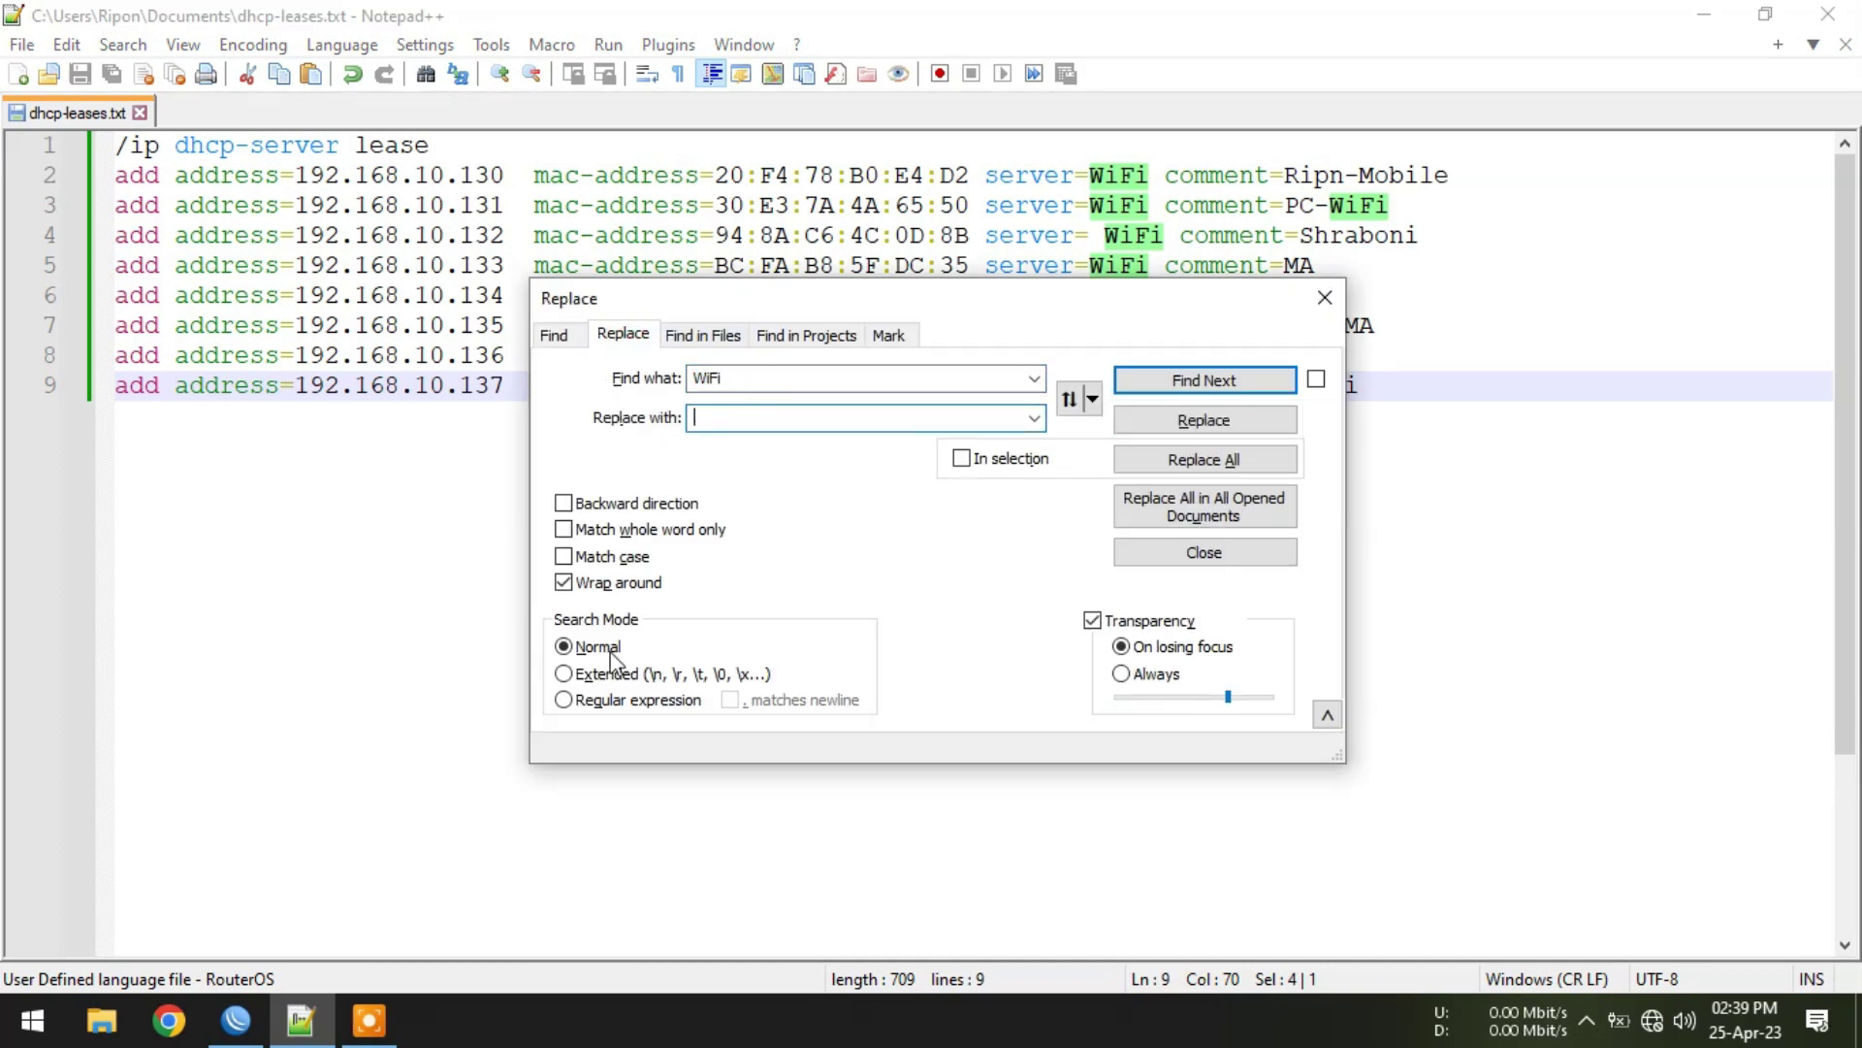
# Switch to WinBox, open the existing DHCP server's settings, and copy its name.
pyautogui.click(236, 1020)
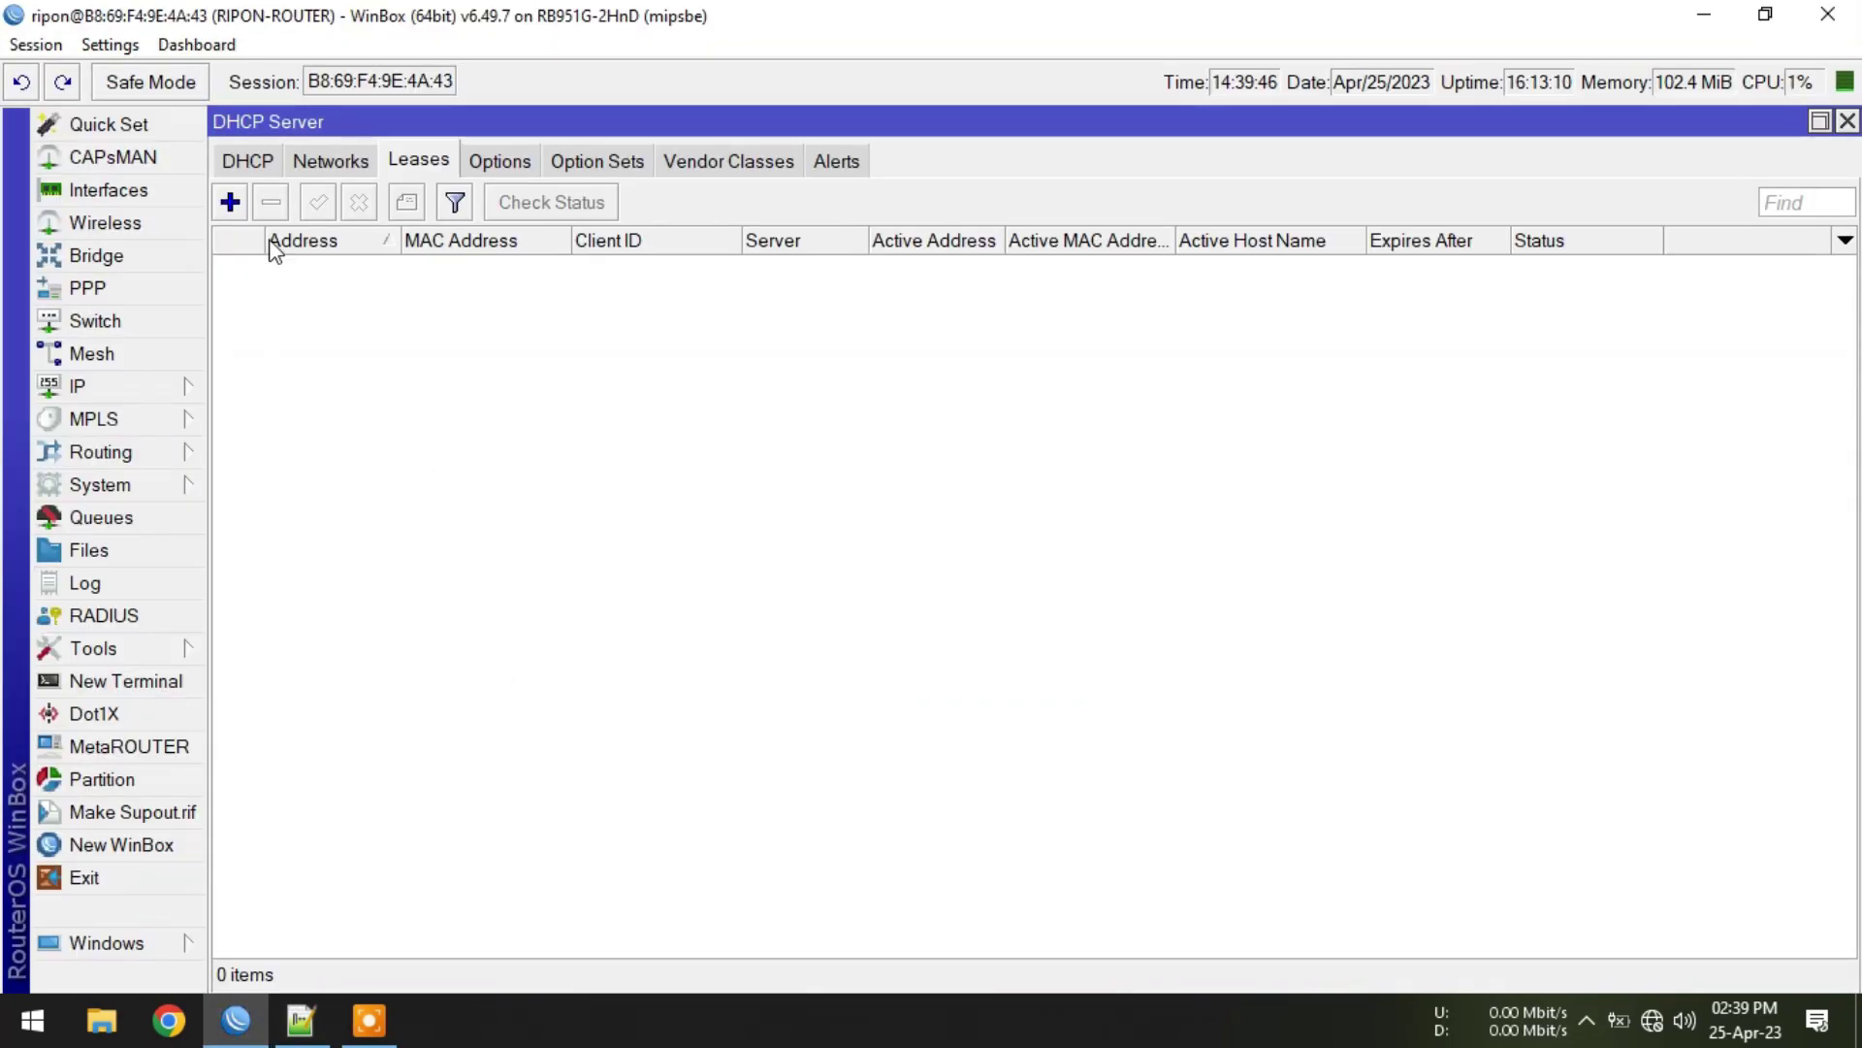
pyautogui.click(243, 161)
pyautogui.doubleClick(281, 266)
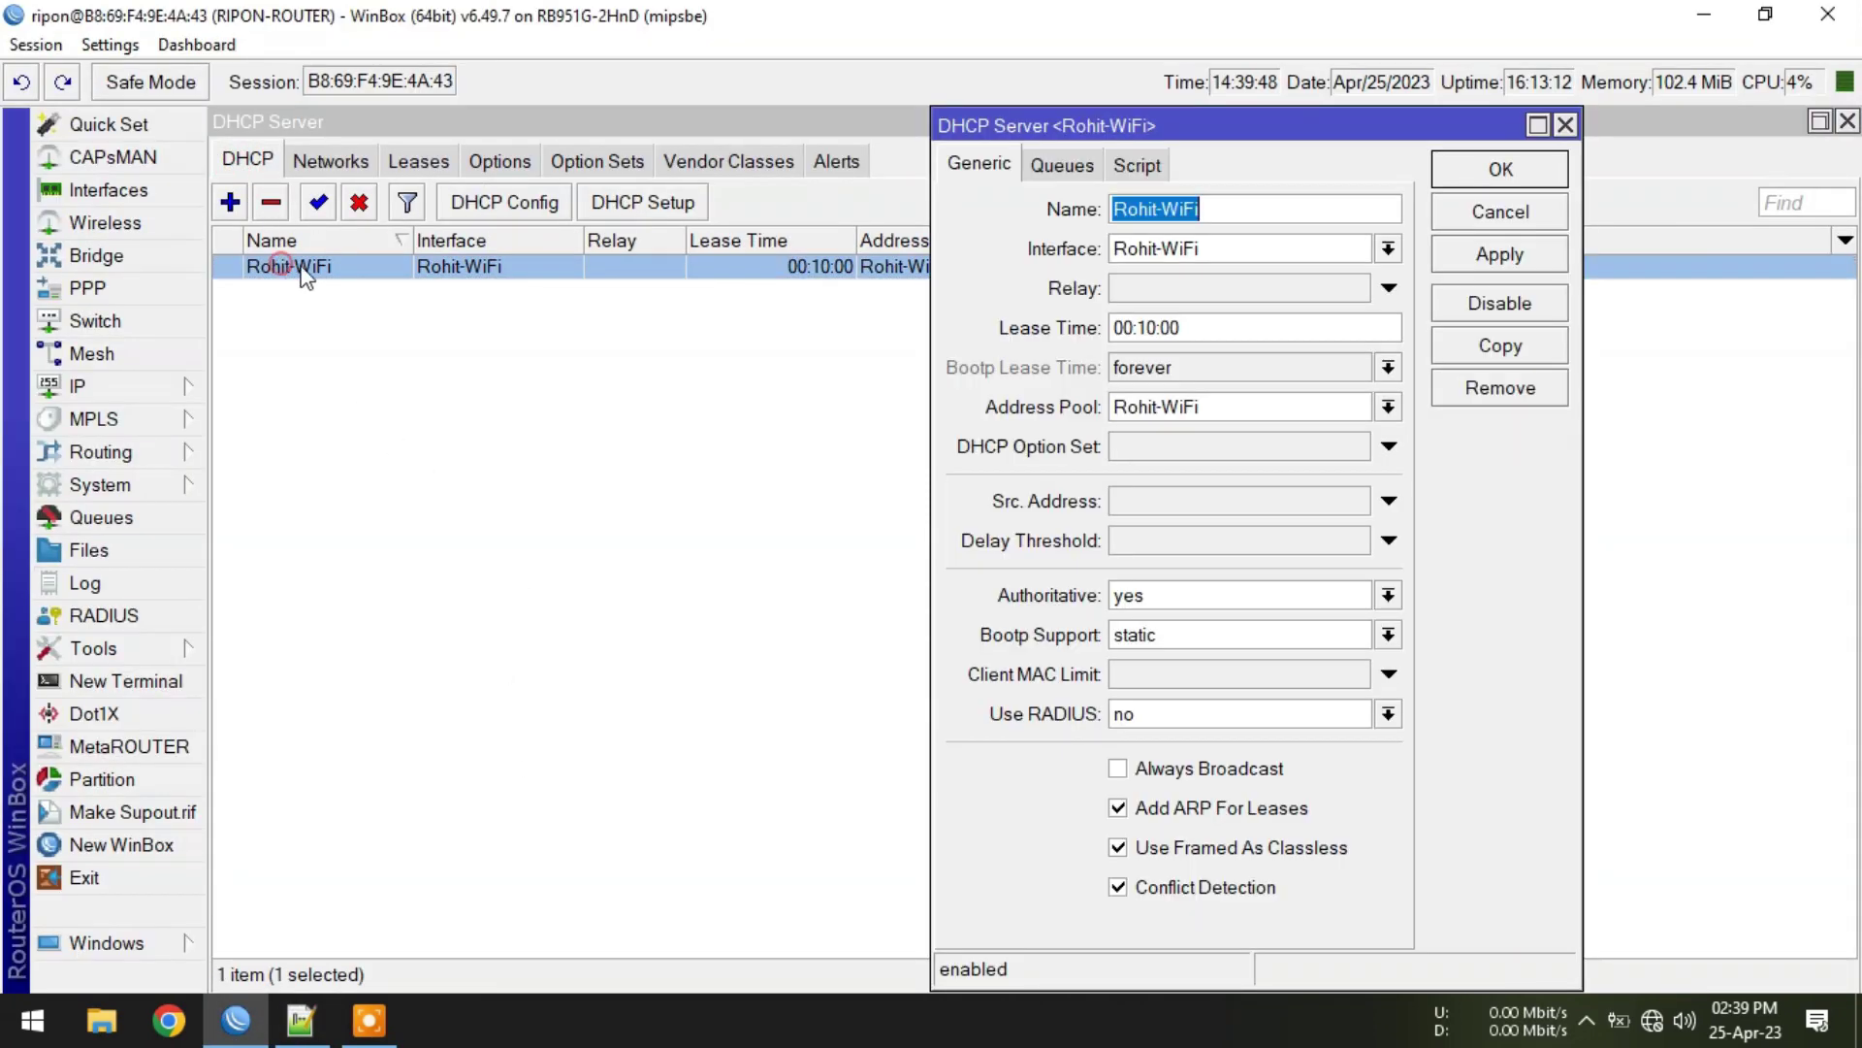
pyautogui.rightClick(1163, 206)
pyautogui.click(1225, 250)
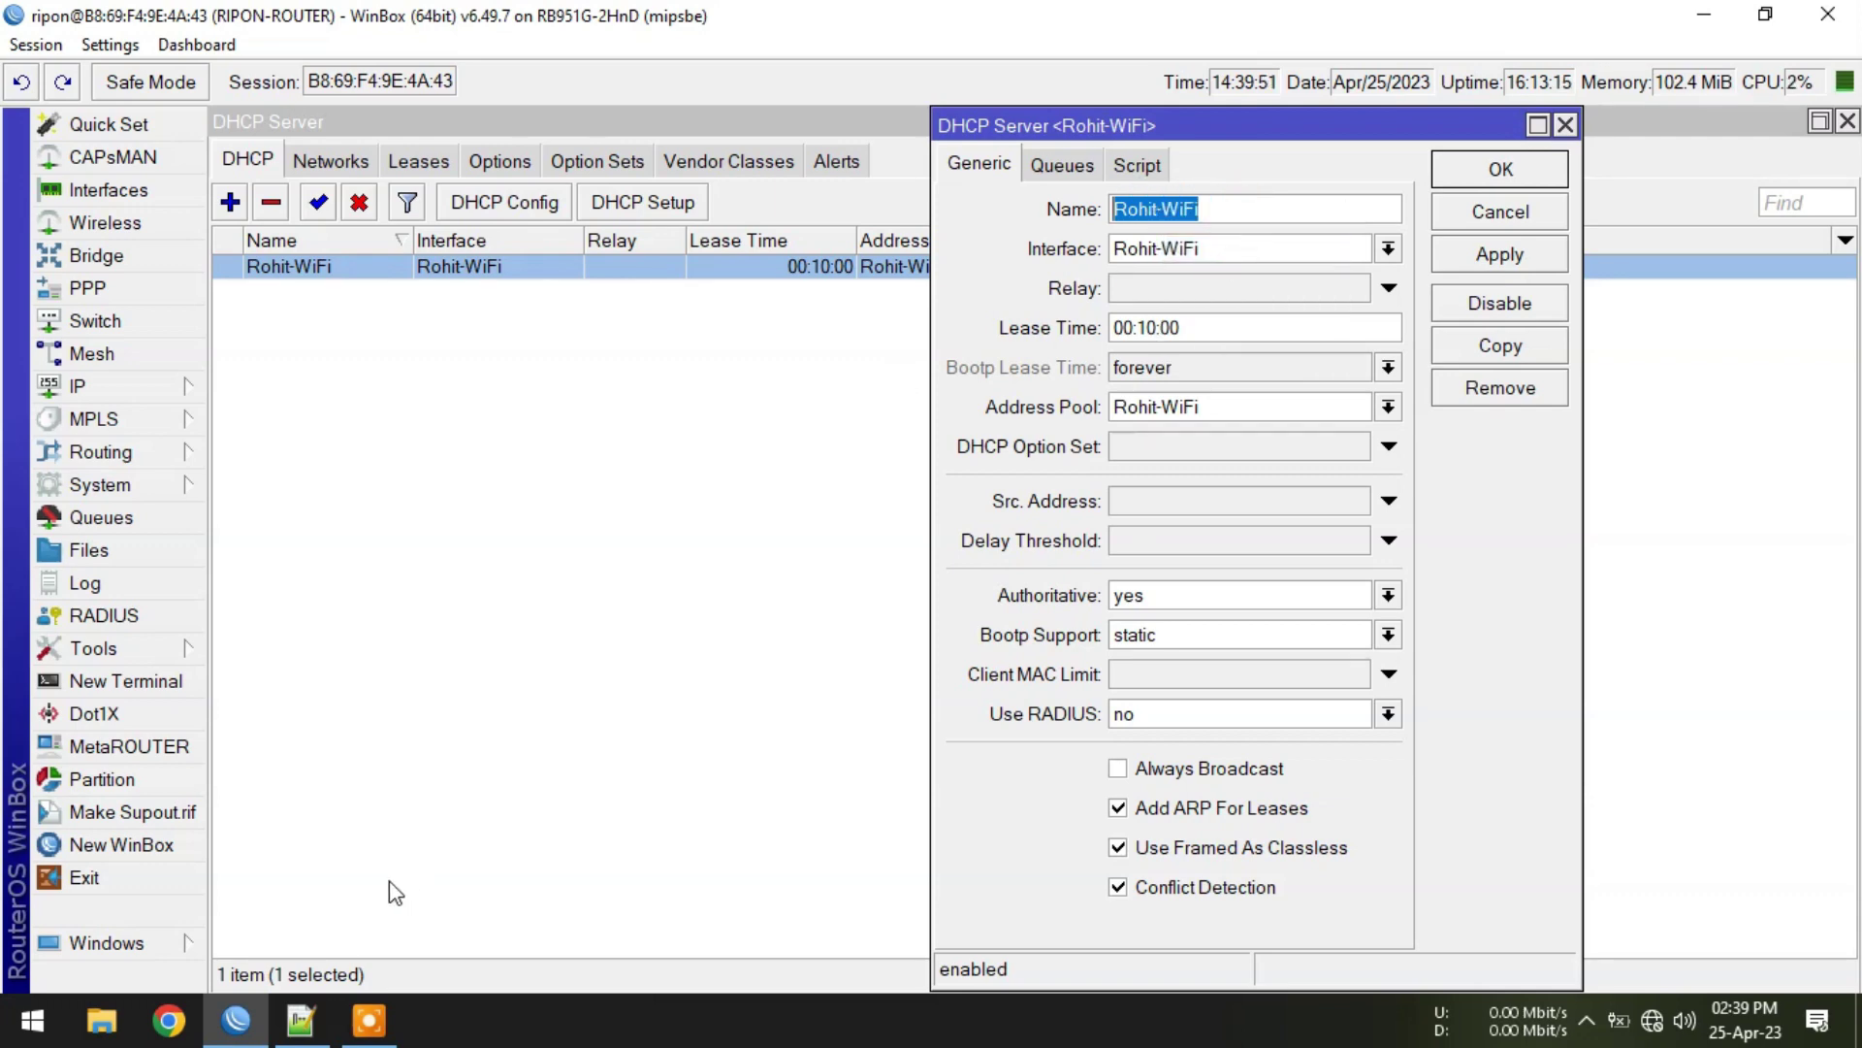
# Return to Notepad++ and replace every WiFi in the lease script with the copied DHCP server name.
pyautogui.click(301, 1019)
pyautogui.click(759, 417)
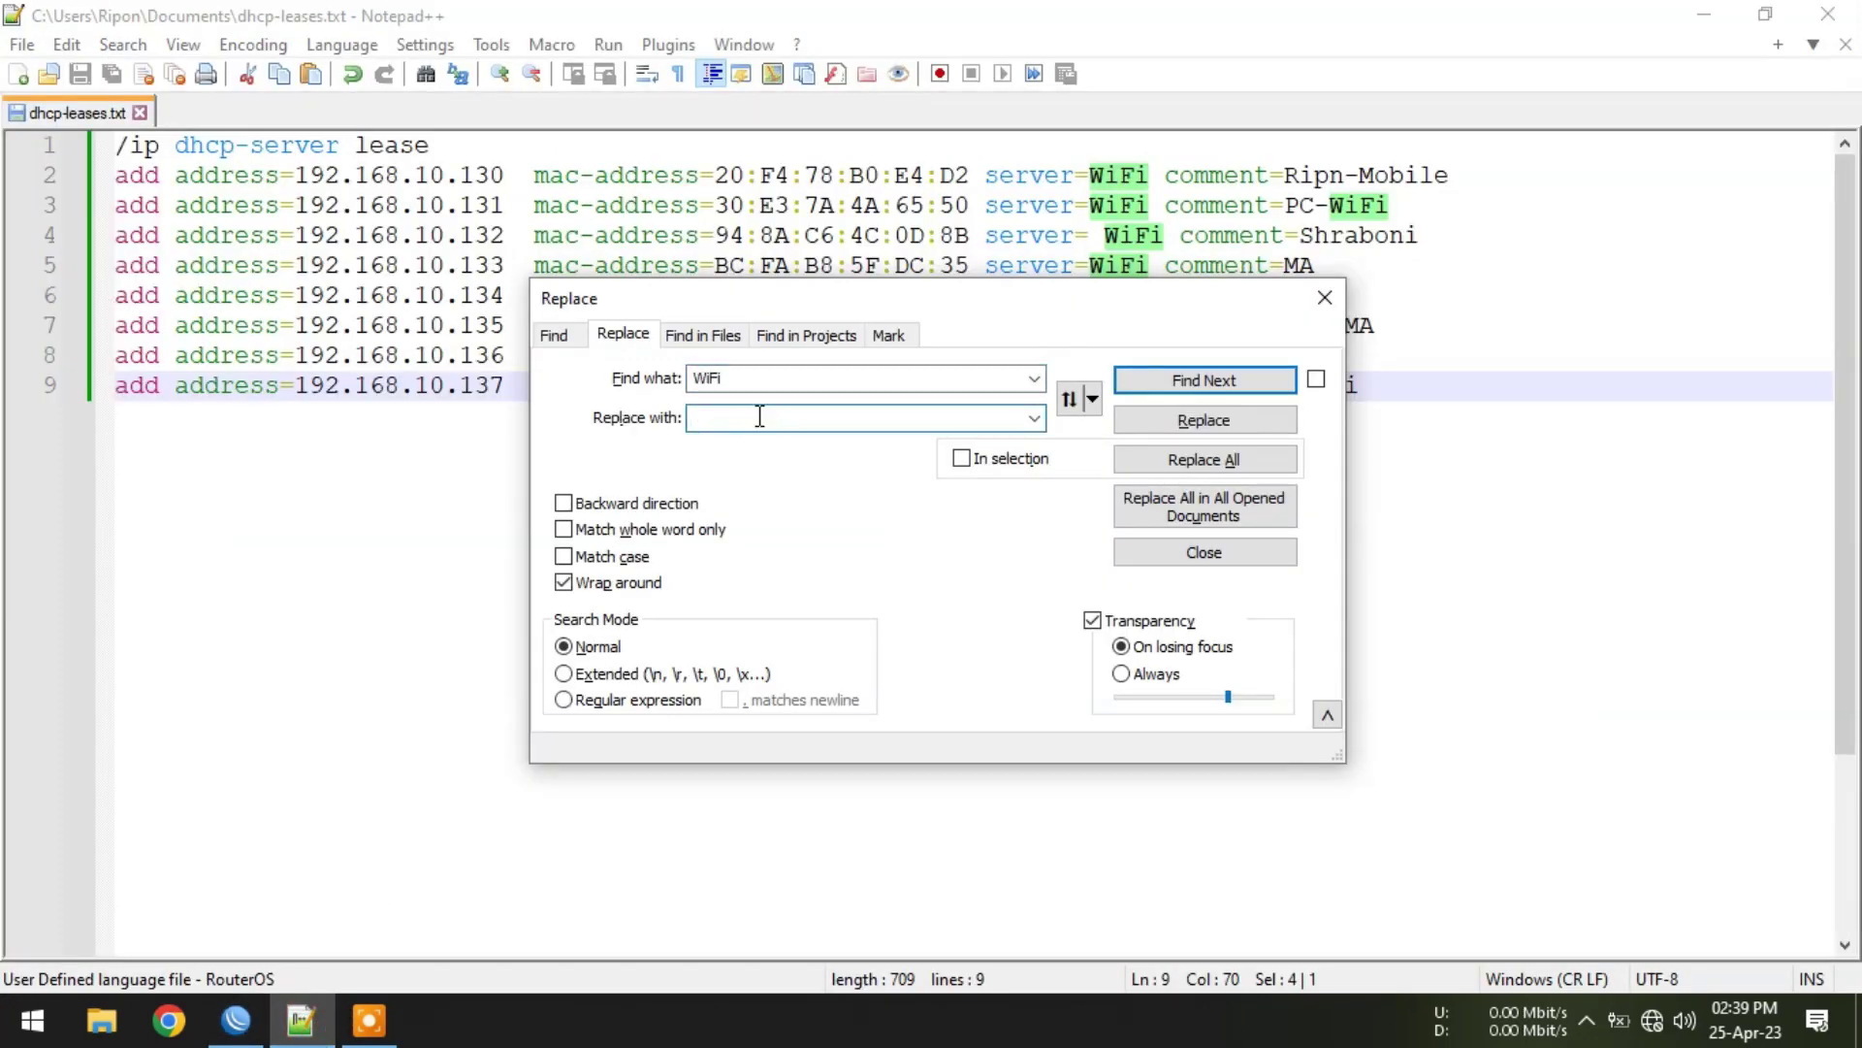
pyautogui.hotkey('ctrl', 'v')
pyautogui.click(1225, 463)
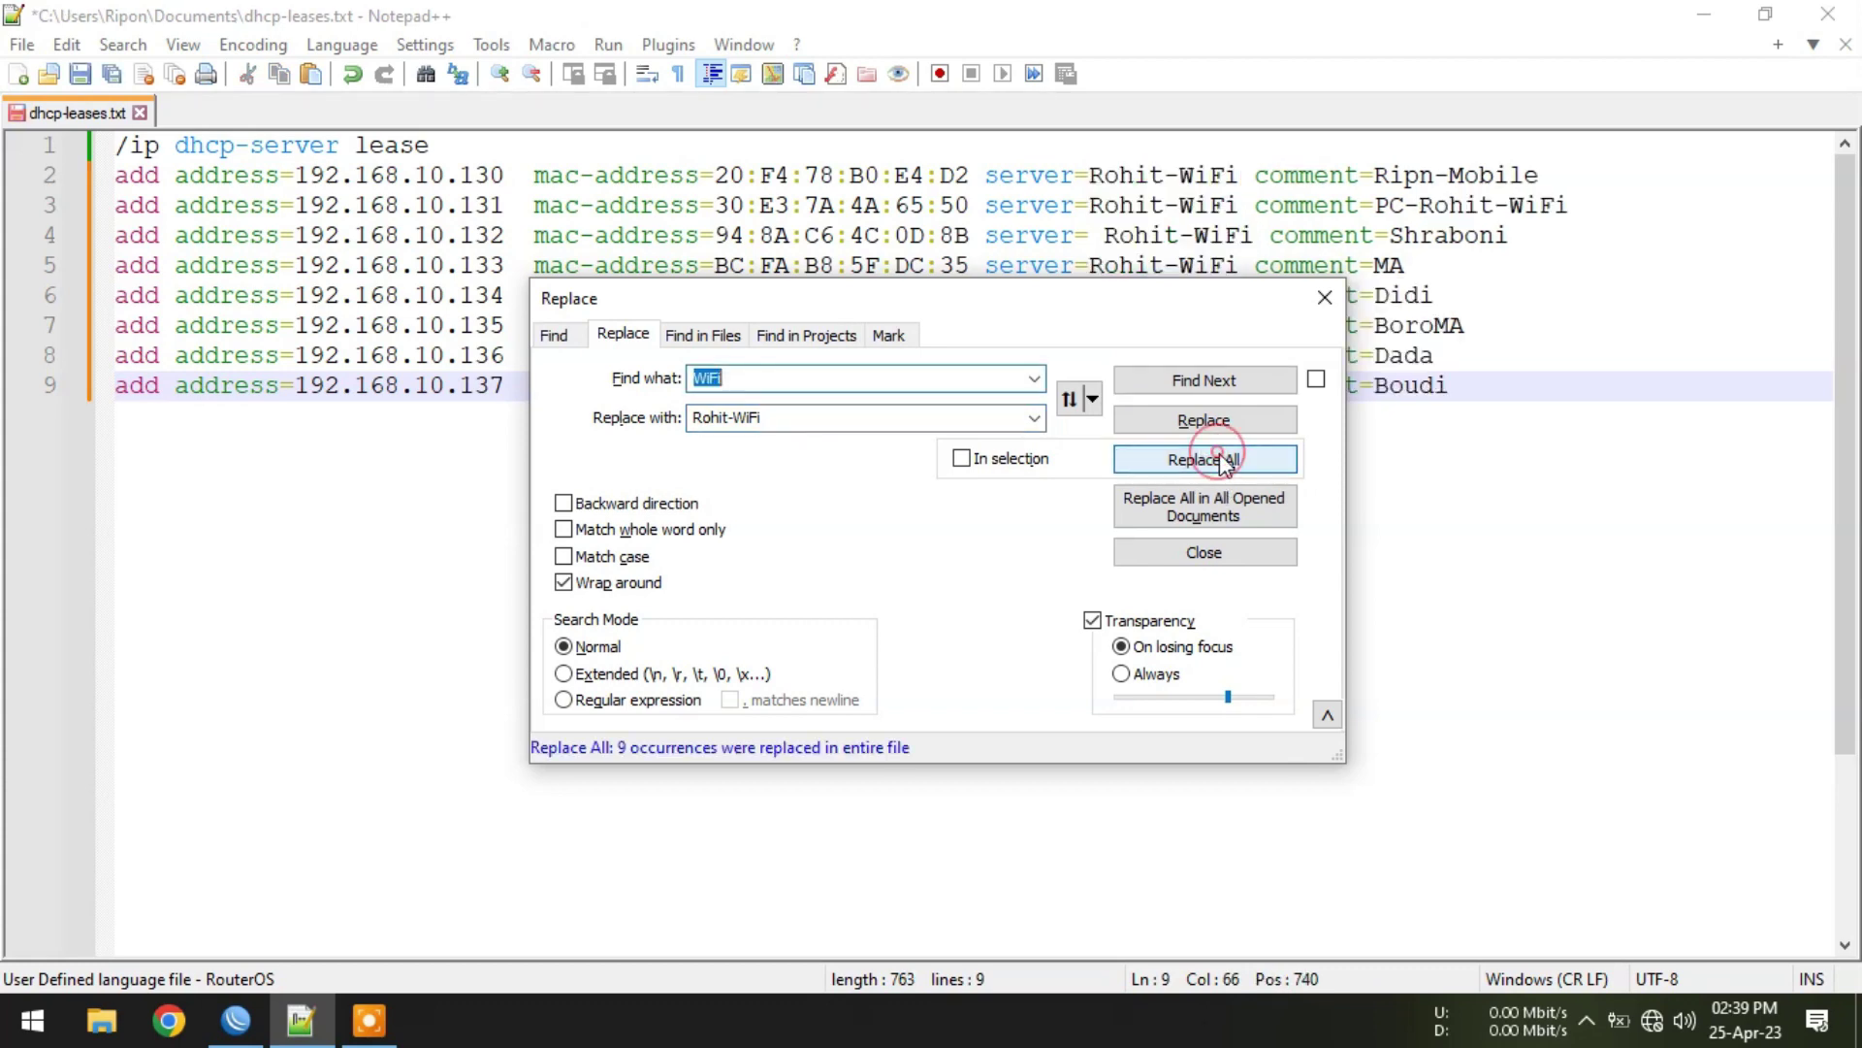
pyautogui.click(1325, 297)
# Select the whole lease script, from the last lease line up to the /ip dhcp-server lease line, and copy it.
pyautogui.click(1478, 392)
pyautogui.hotkey('shift', 'Up')
pyautogui.hotkey('shift', 'Up')
pyautogui.hotkey('shift', 'Up')
pyautogui.hotkey('shift', 'Up')
pyautogui.hotkey('shift', 'Up')
pyautogui.hotkey('shift', 'Up')
pyautogui.hotkey('shift', 'Up')
pyautogui.hotkey('shift', 'Up')
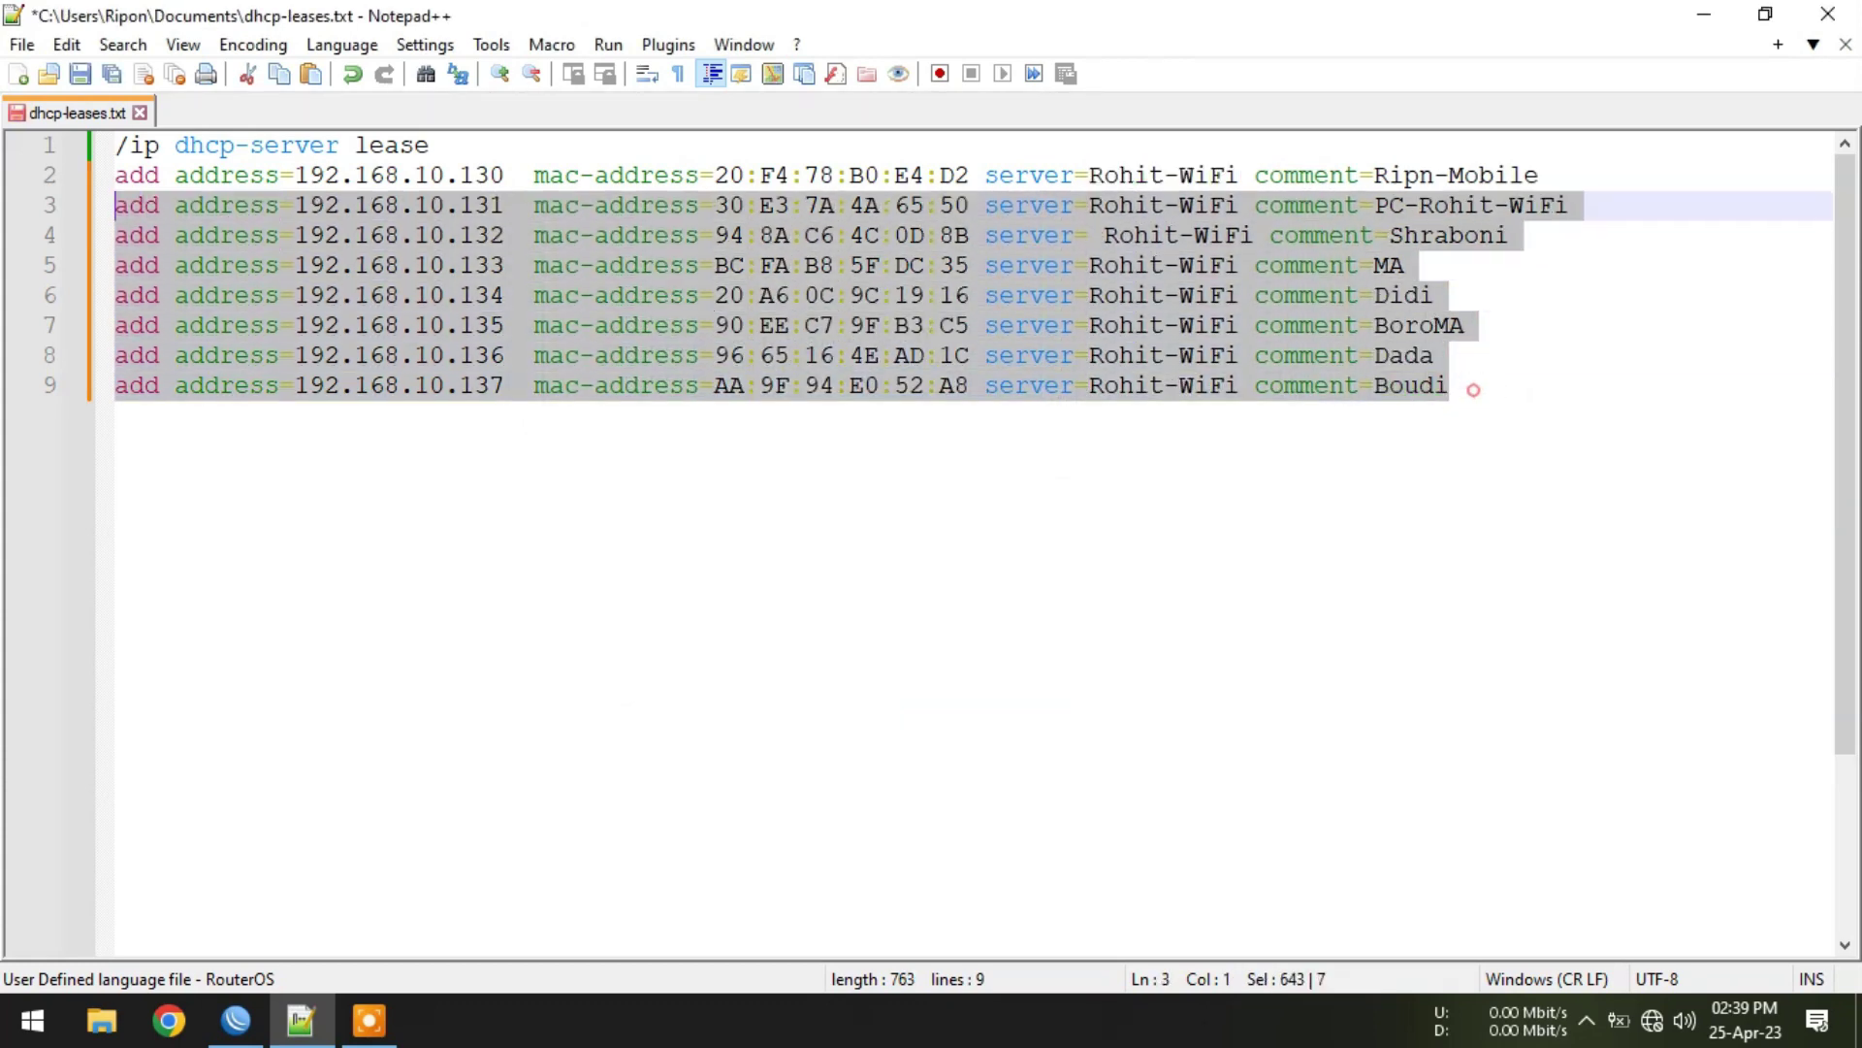
pyautogui.hotkey('shift', 'Home')
pyautogui.rightClick(254, 194)
pyautogui.click(355, 242)
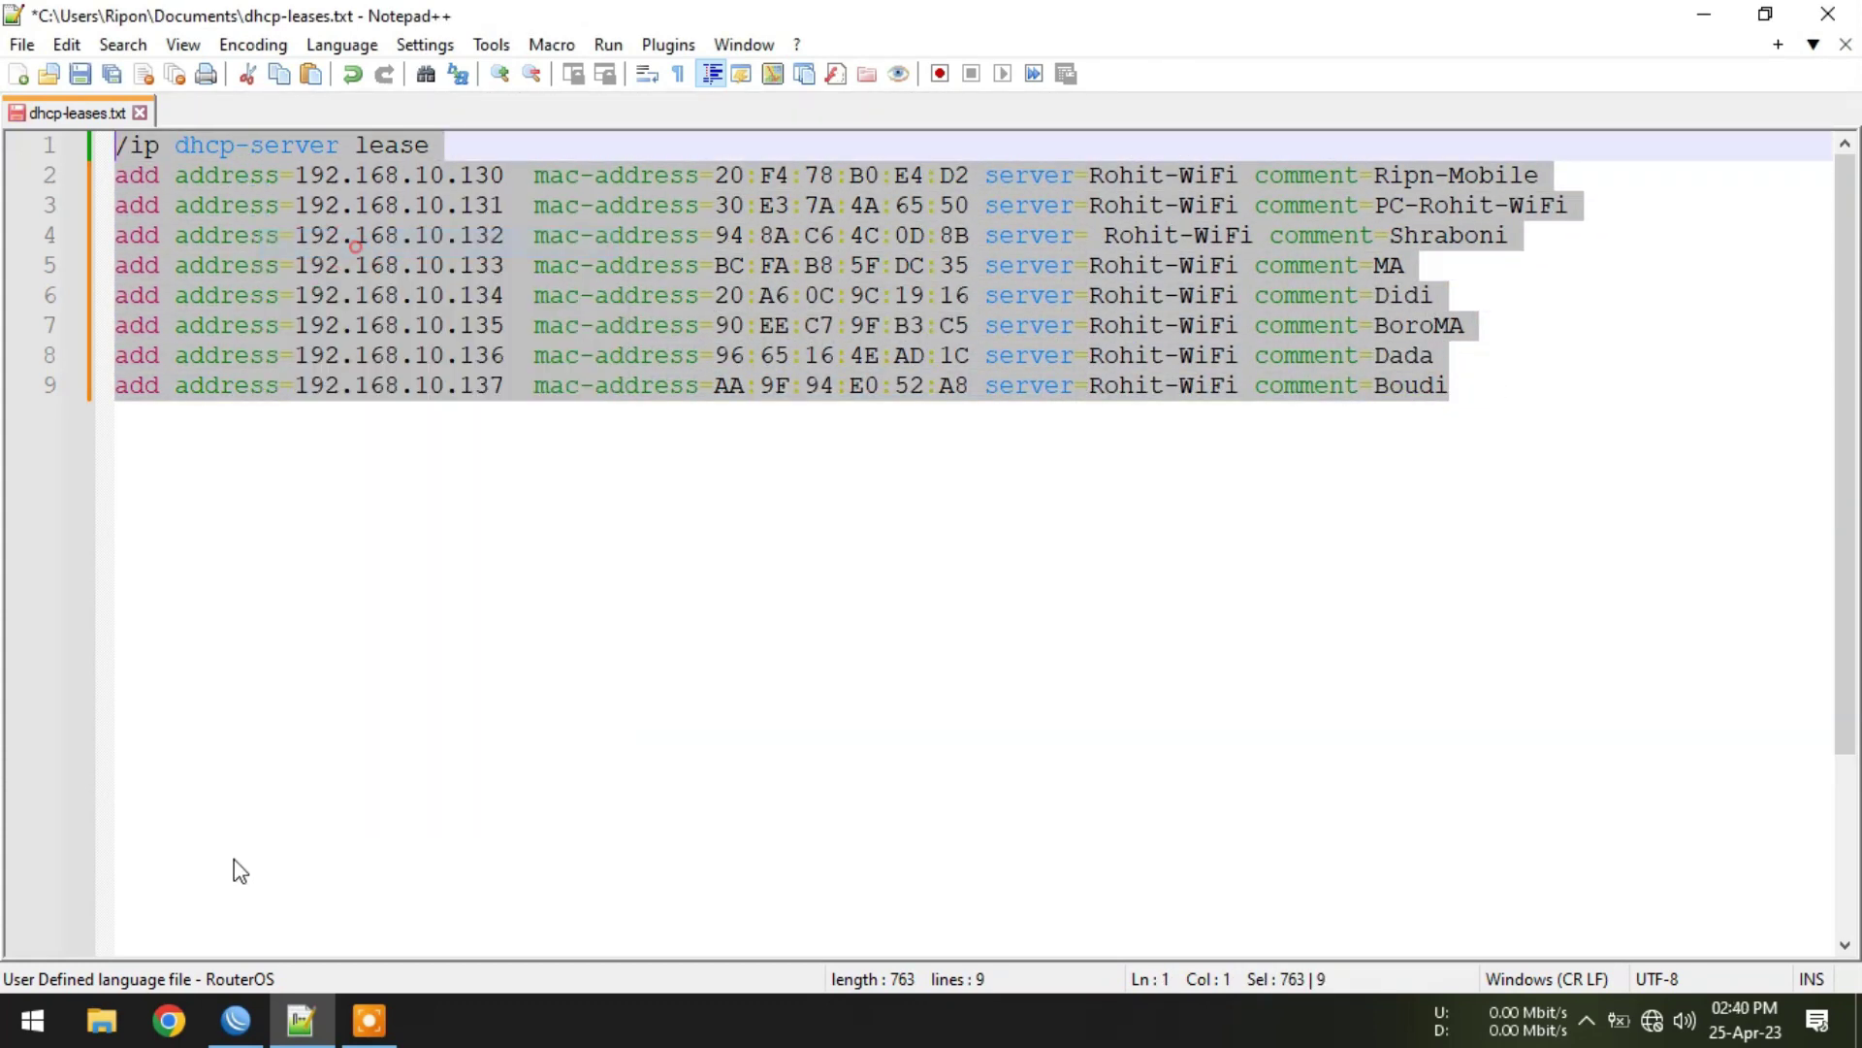
# Switch to WinBox, close the DHCP server's settings, and run the copied lease script in a new terminal.
pyautogui.click(238, 1021)
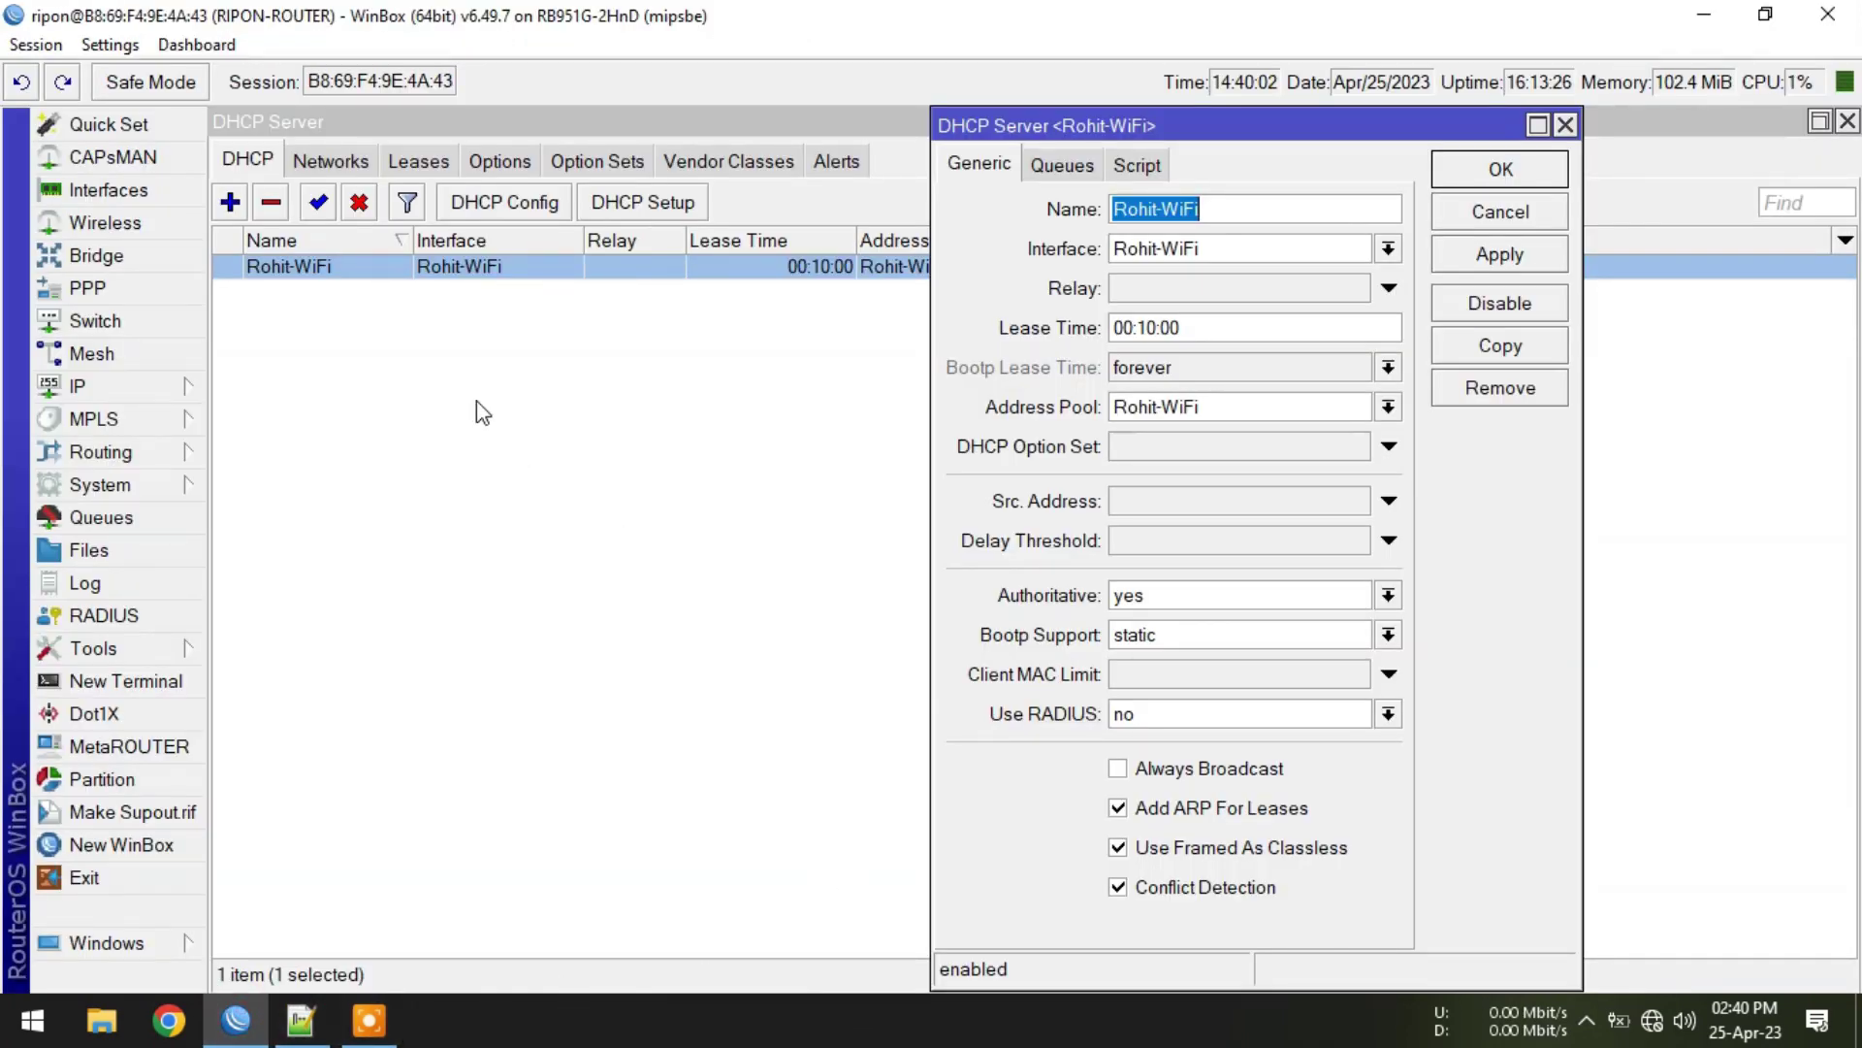
pyautogui.click(1566, 125)
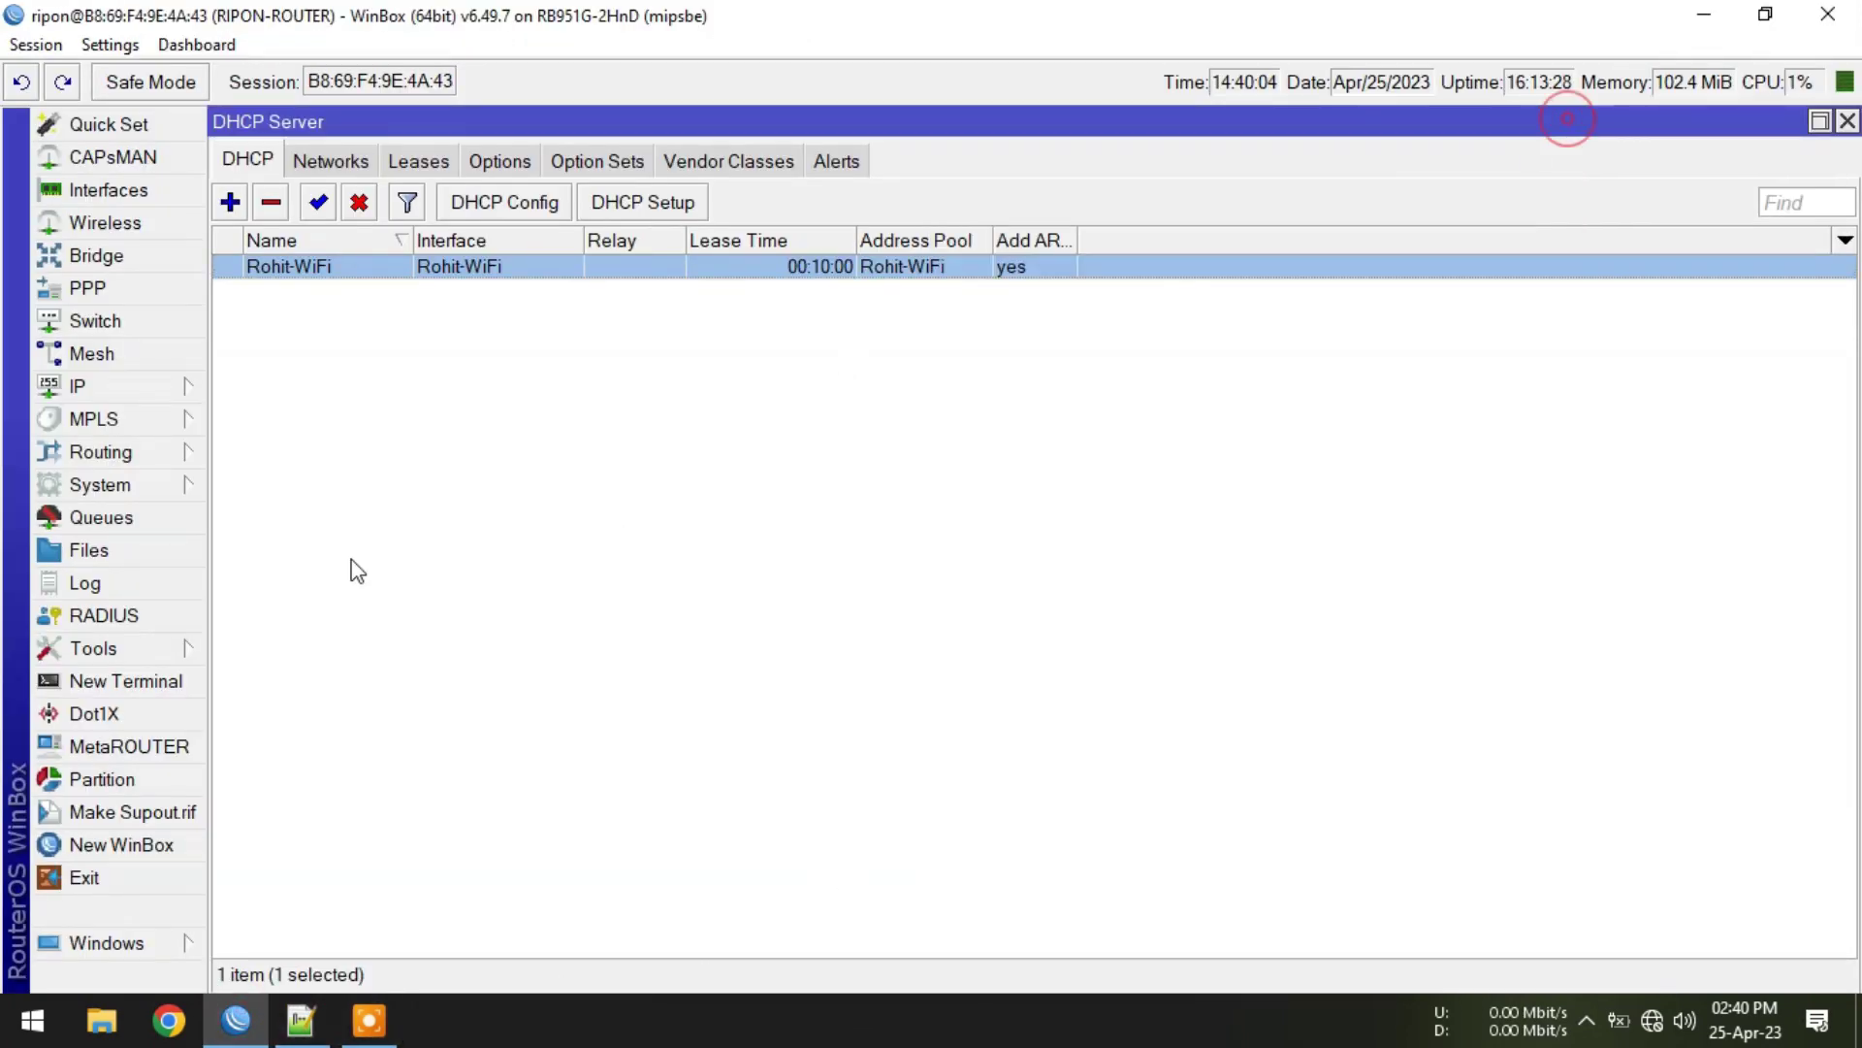
pyautogui.click(145, 681)
pyautogui.rightClick(756, 790)
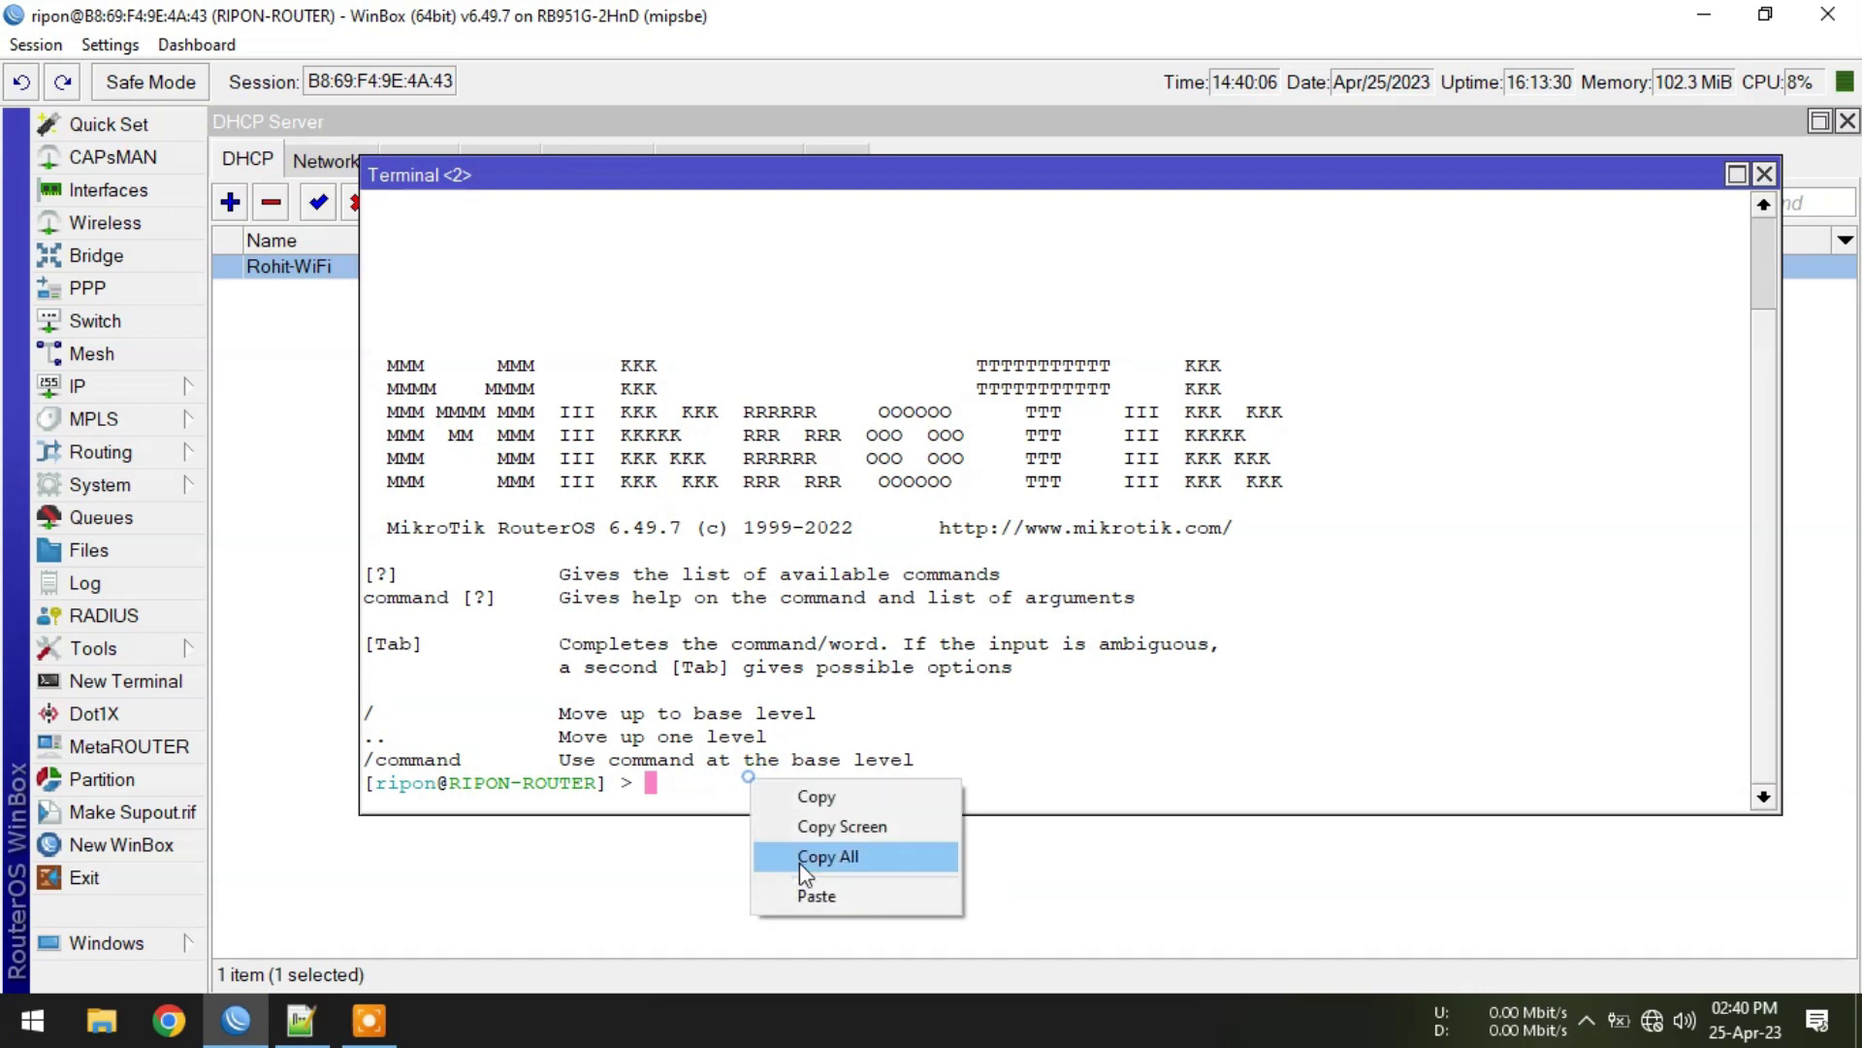
pyautogui.click(810, 889)
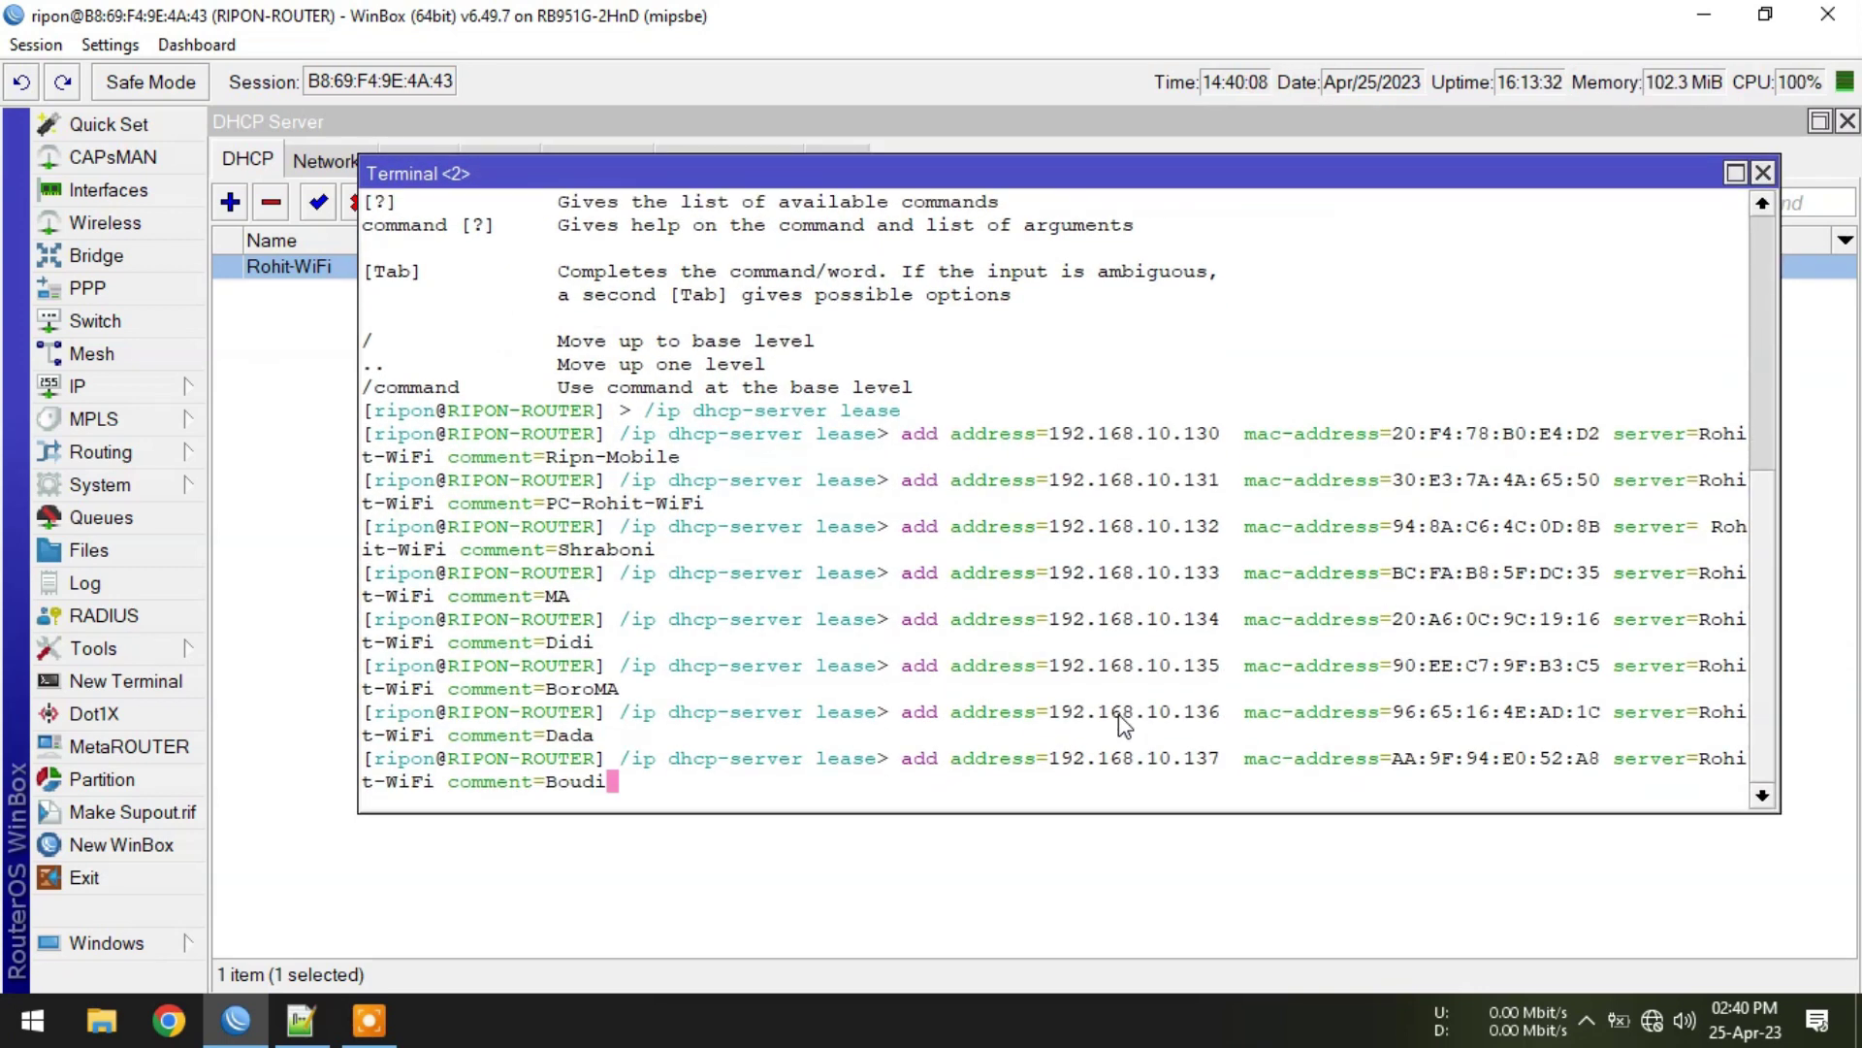
pyautogui.press('Return')
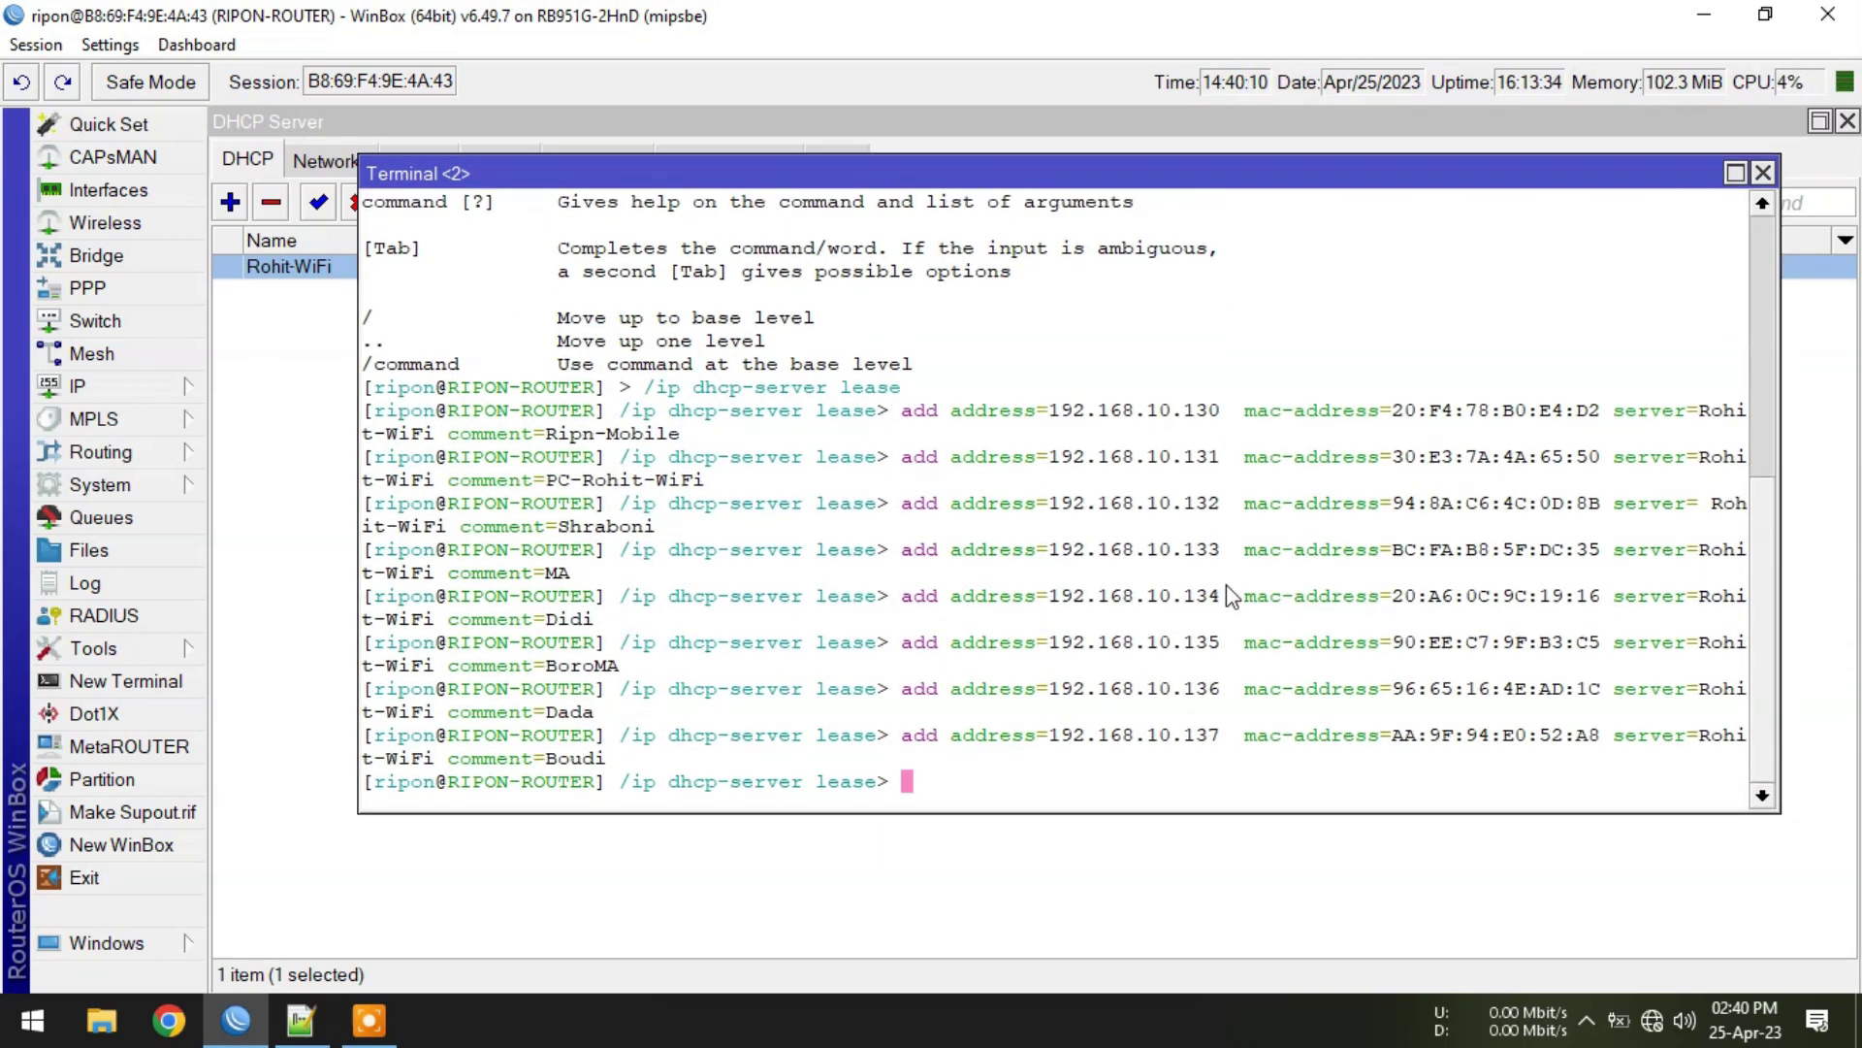
pyautogui.click(1762, 173)
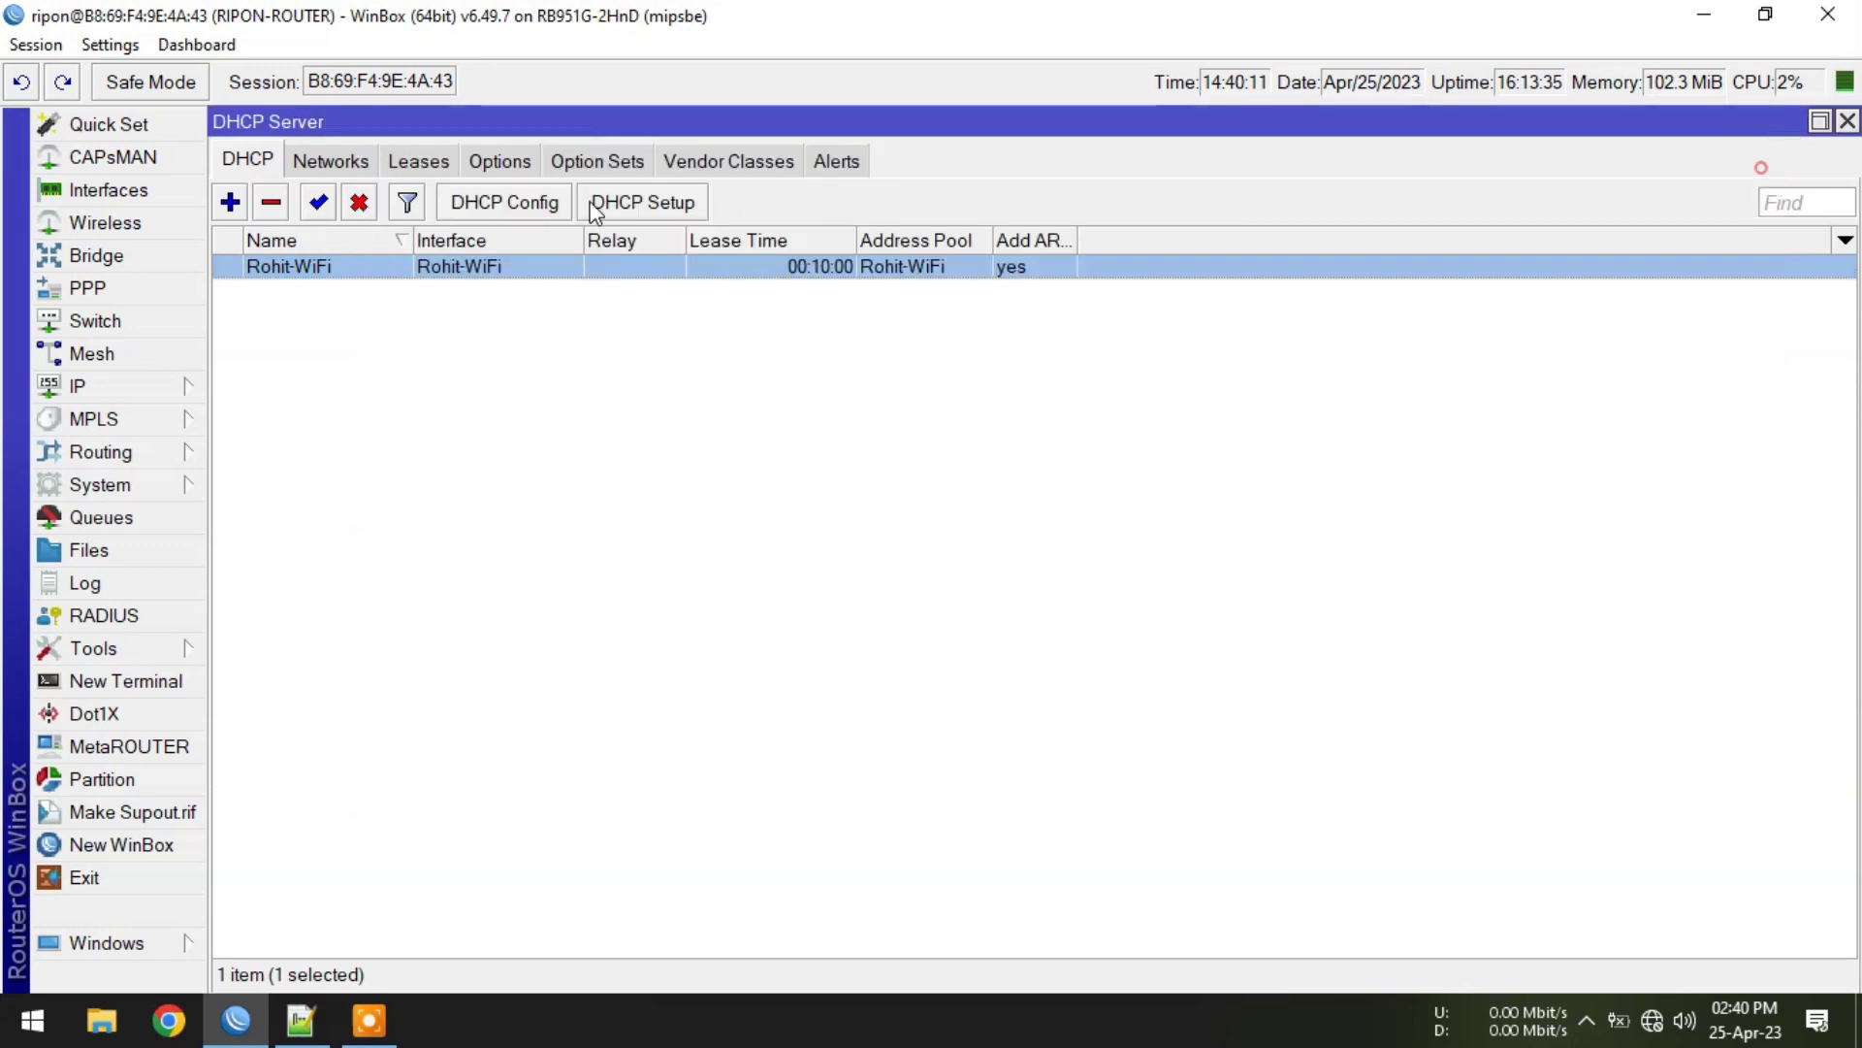
# Set the address list of the 192.168.10.130 lease to Internet-Allow, copy the list name, and save the lease.
pyautogui.click(419, 160)
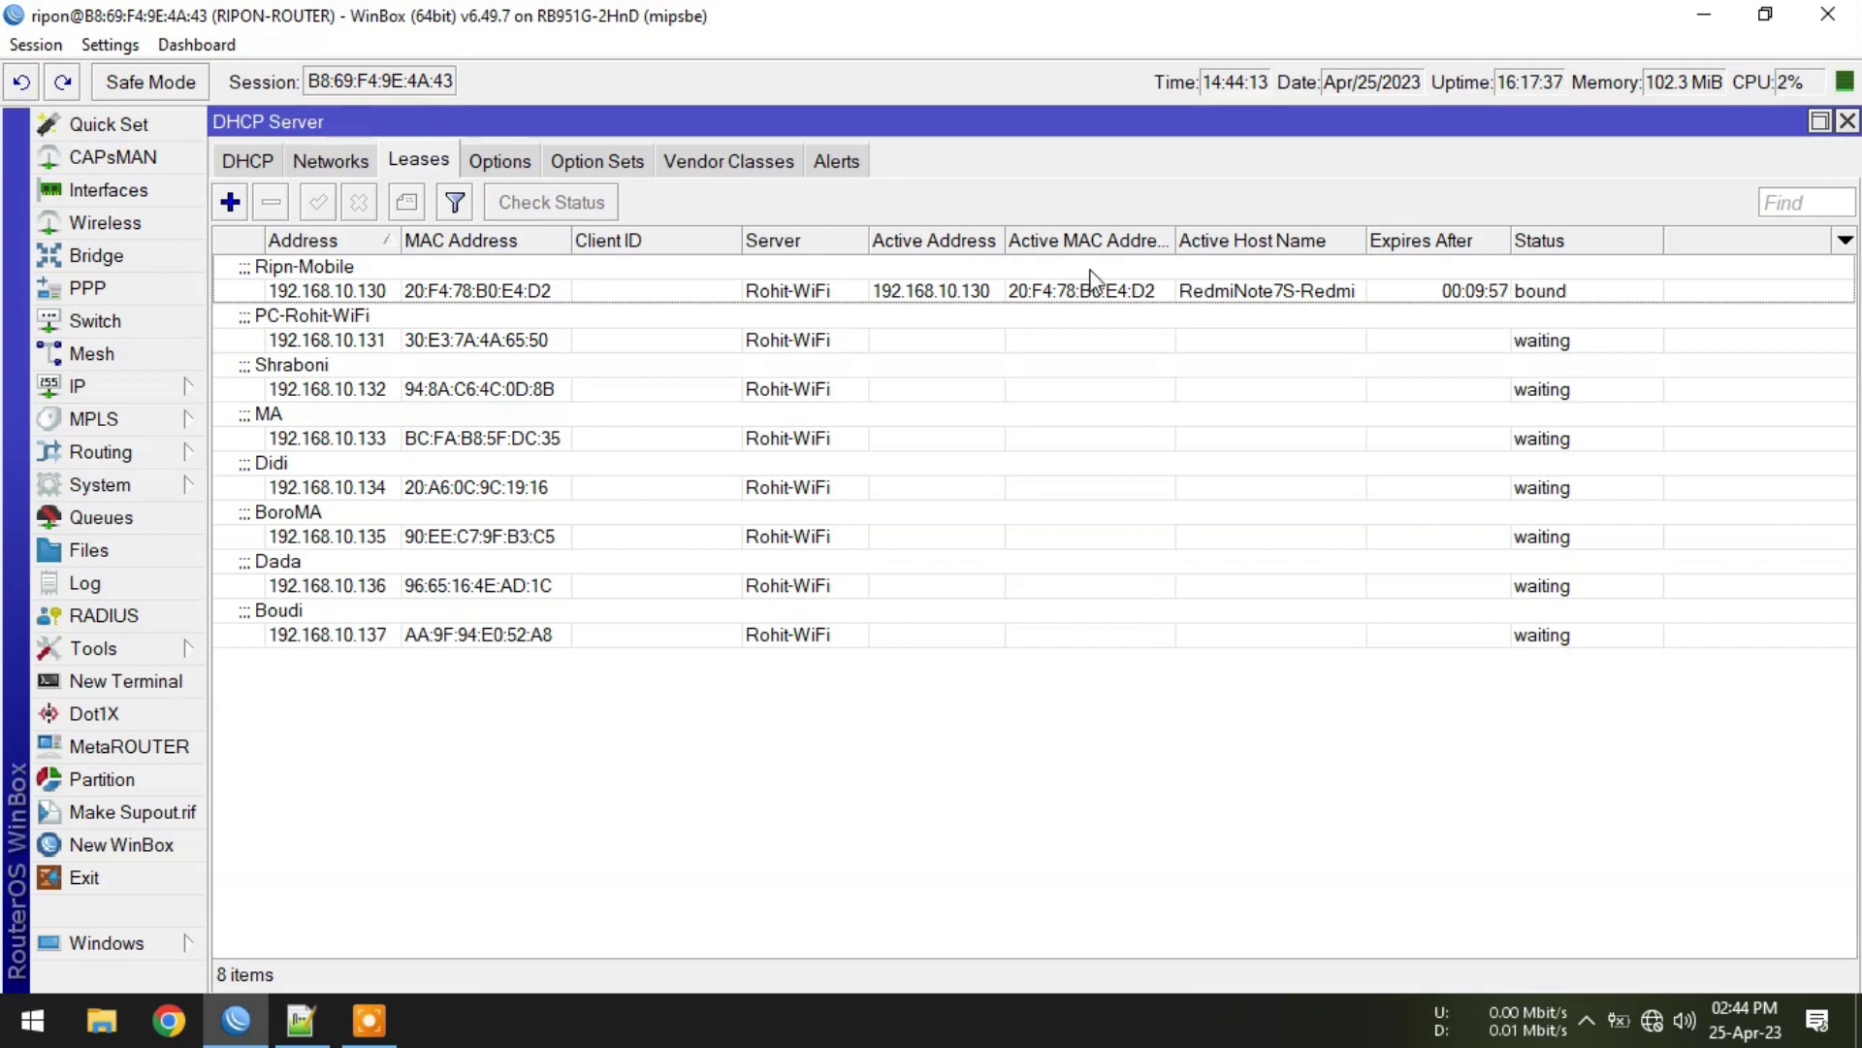
pyautogui.doubleClick(1014, 288)
pyautogui.click(706, 755)
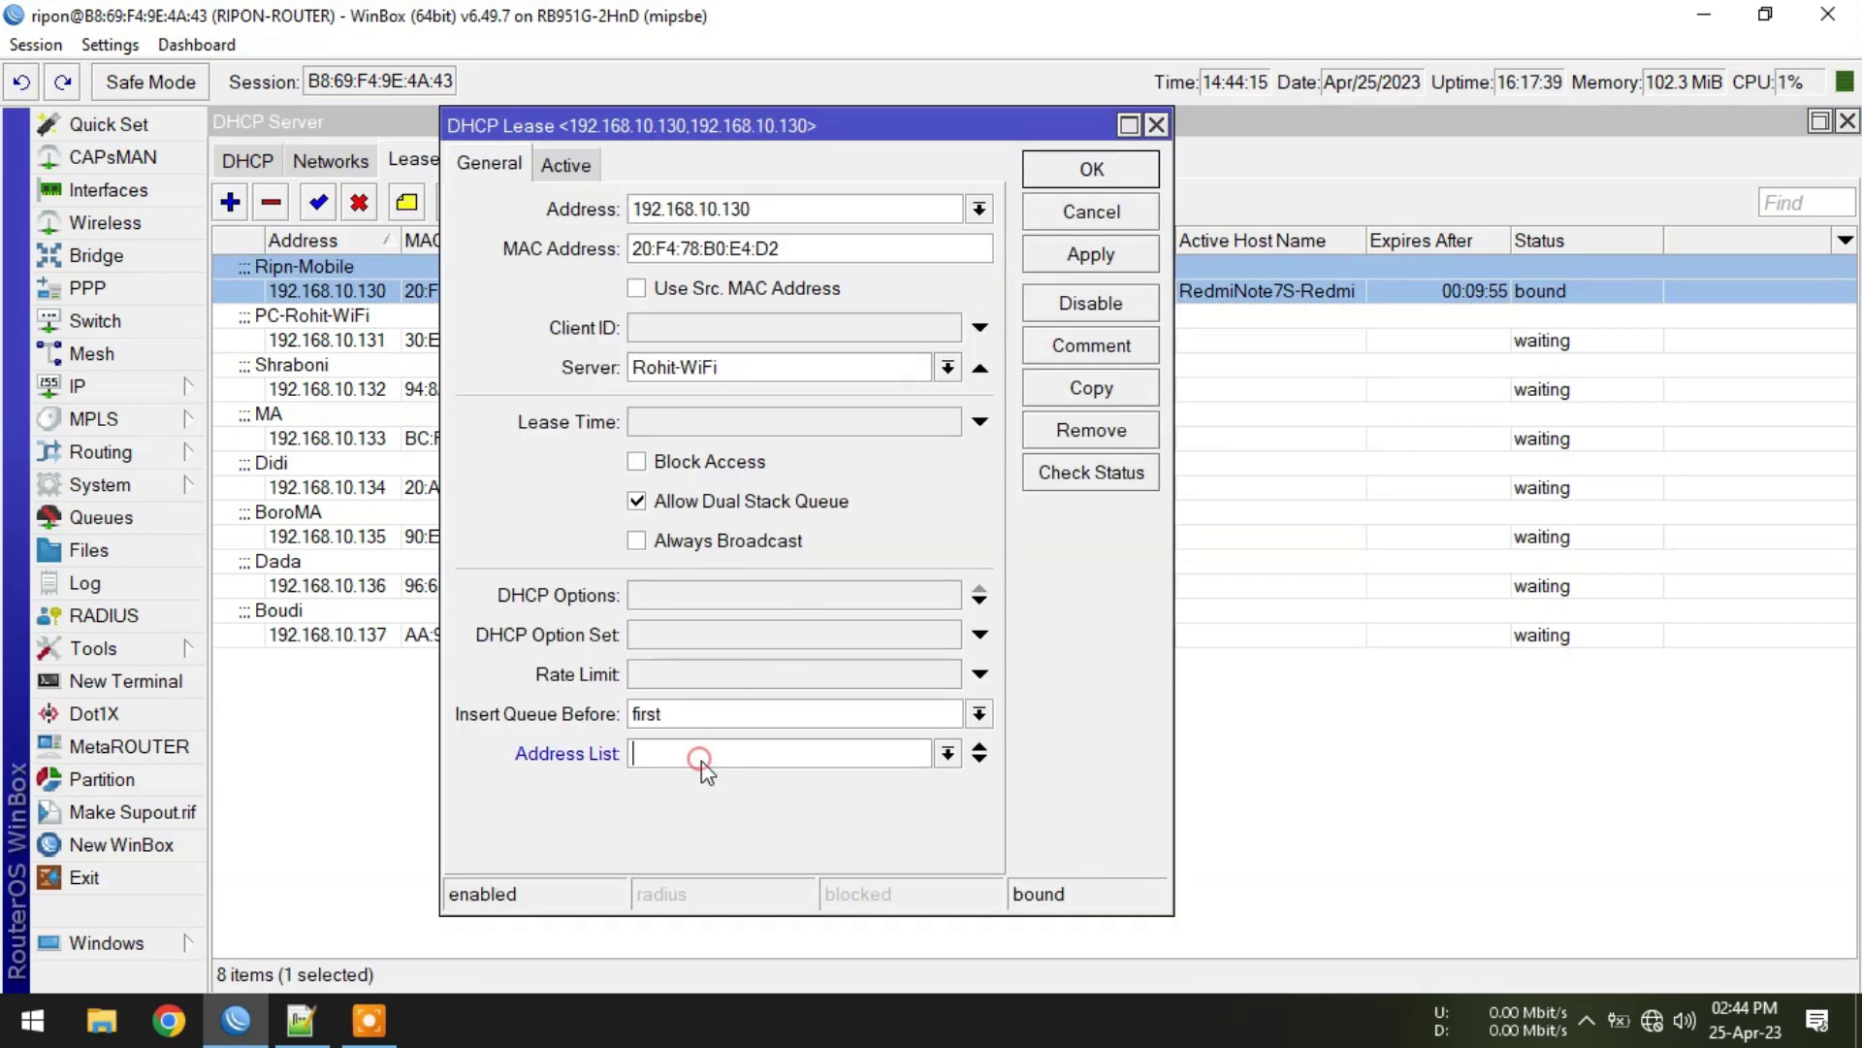
pyautogui.write('Internet-Allow')
pyautogui.hotkey('ctrl', 'a')
pyautogui.hotkey('ctrl', 'c')
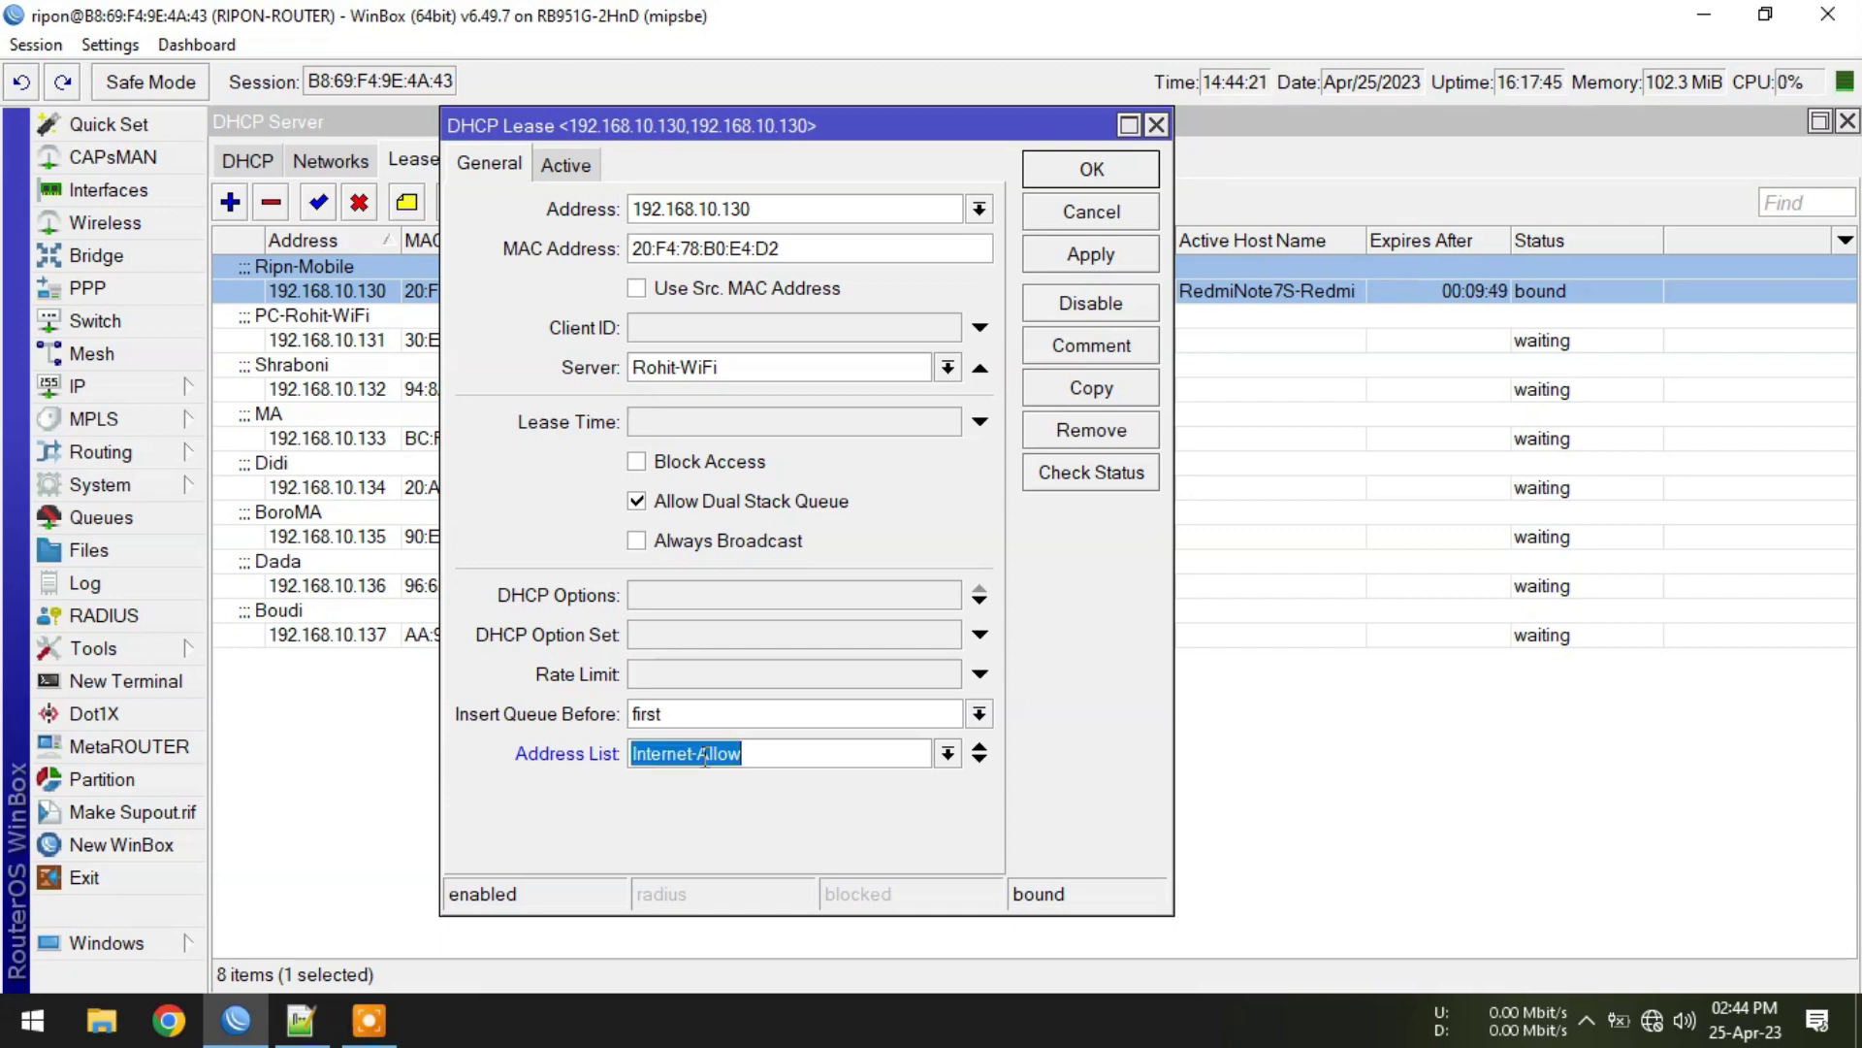
pyautogui.click(1092, 254)
pyautogui.click(1095, 173)
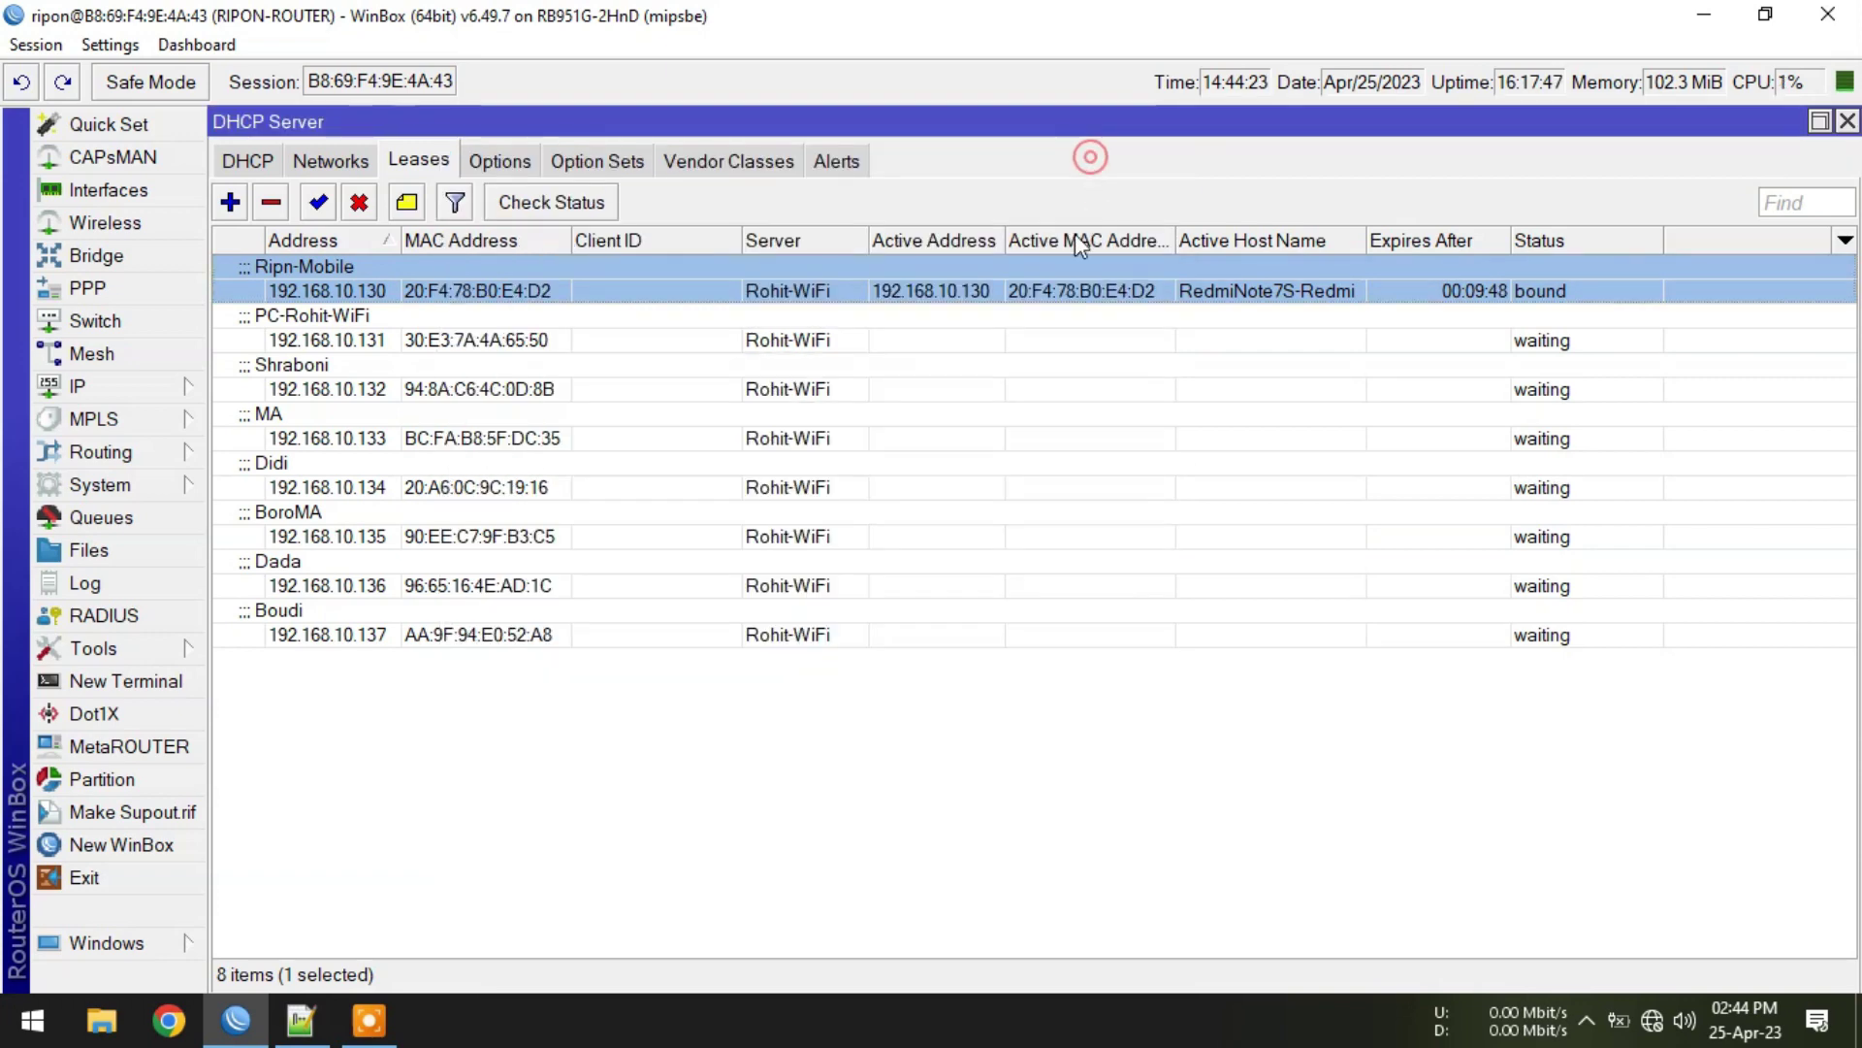
# Check the firewall's address lists for the Internet-Allow entry, and return to the DHCP leases.
pyautogui.click(77, 386)
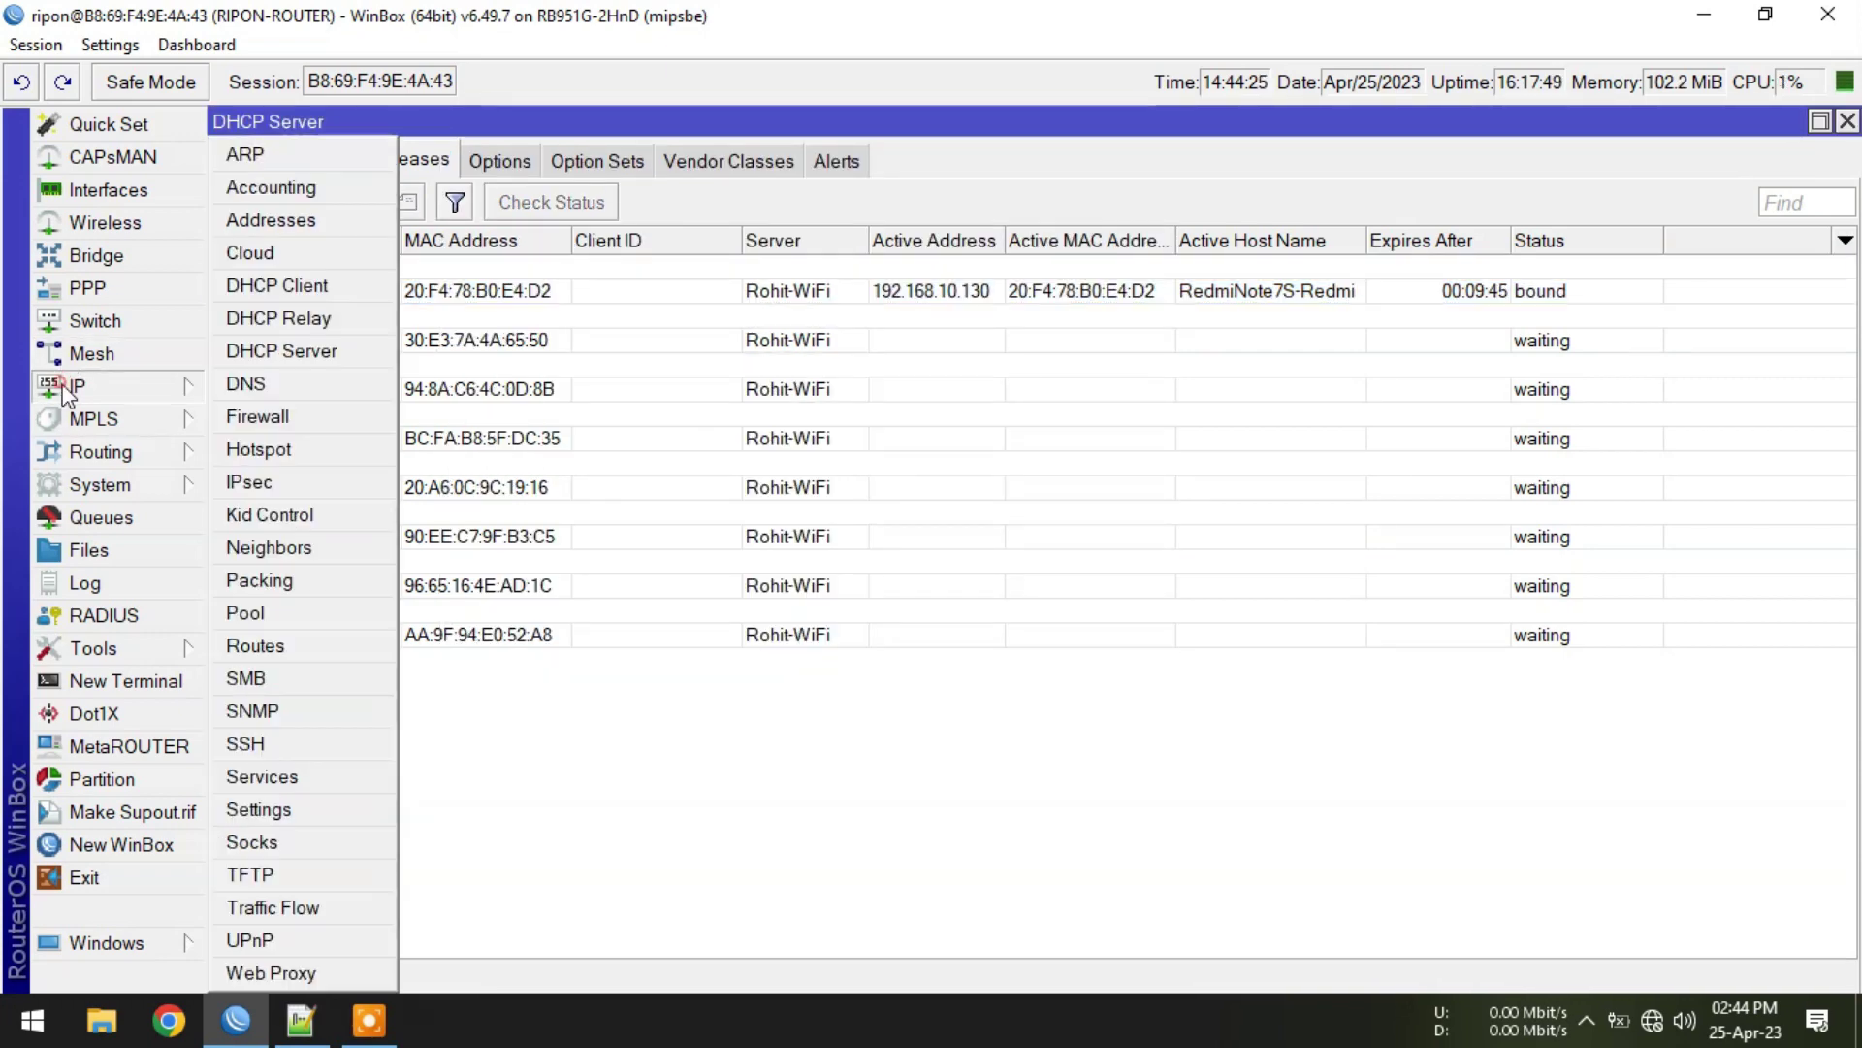
pyautogui.click(271, 423)
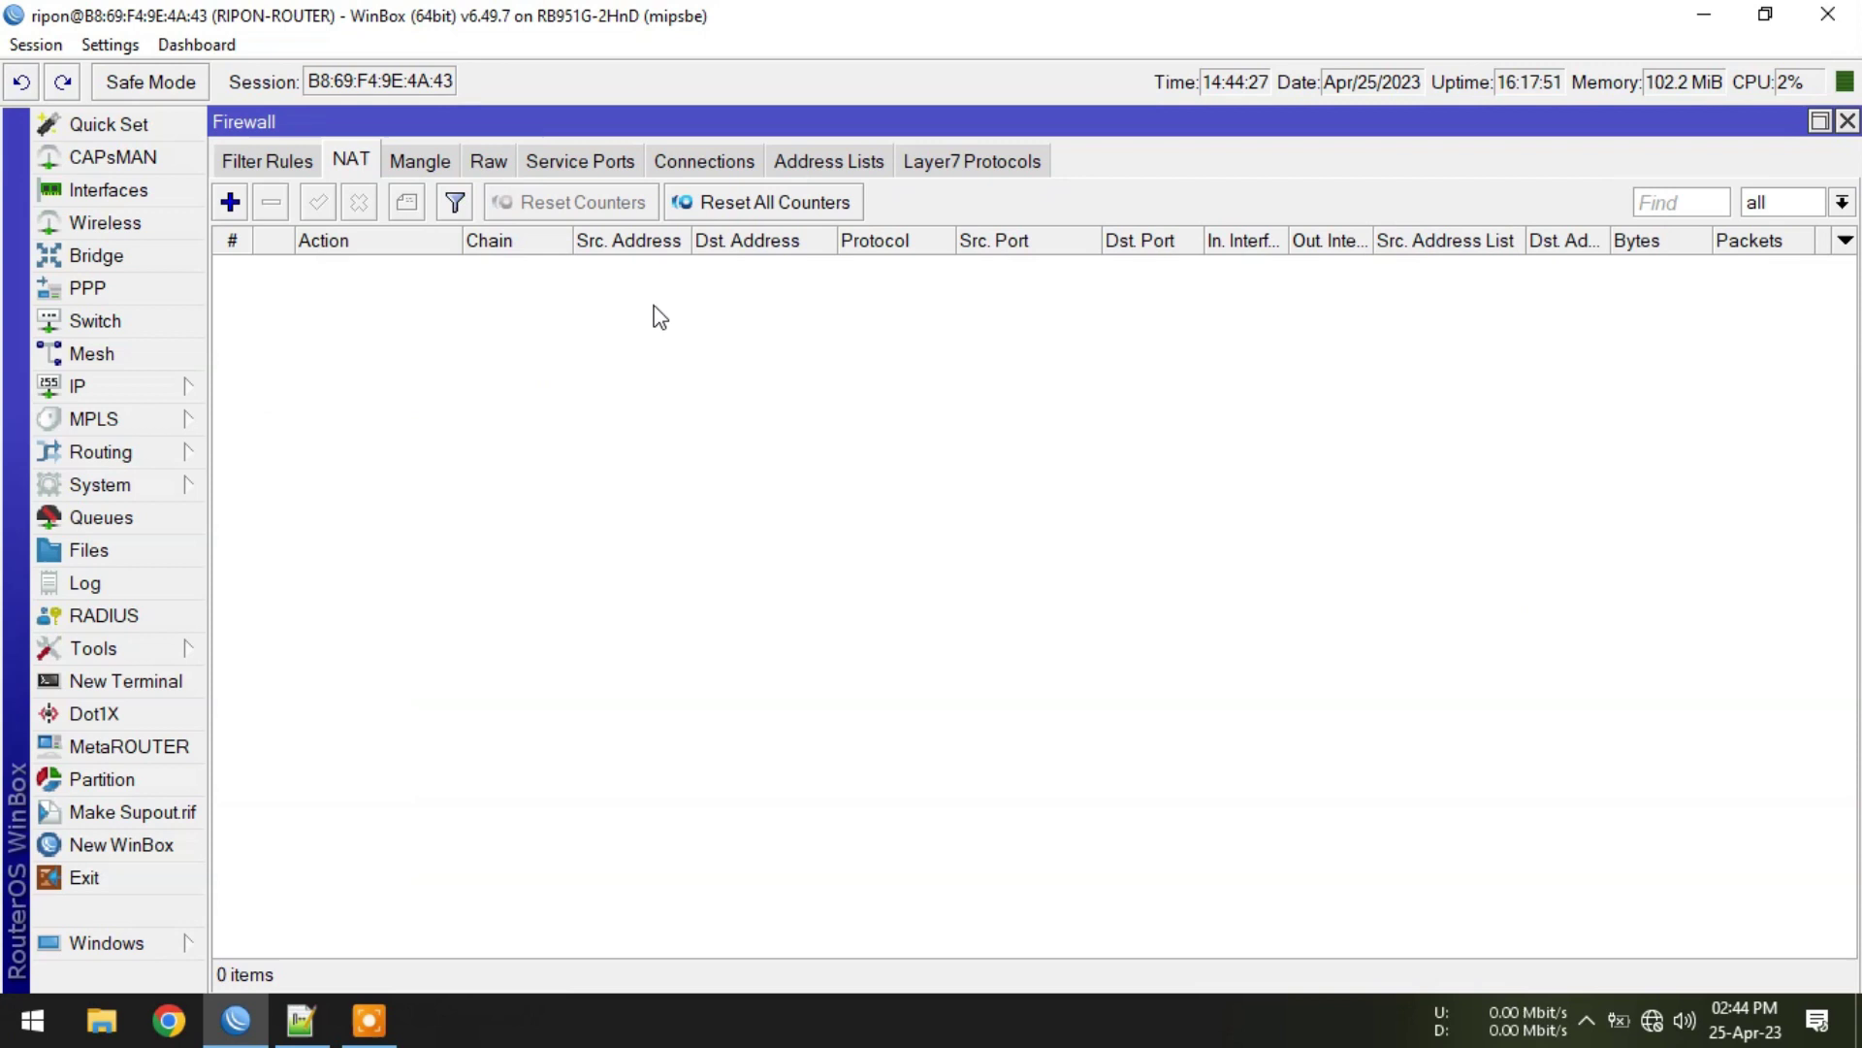
pyautogui.click(828, 159)
pyautogui.click(335, 270)
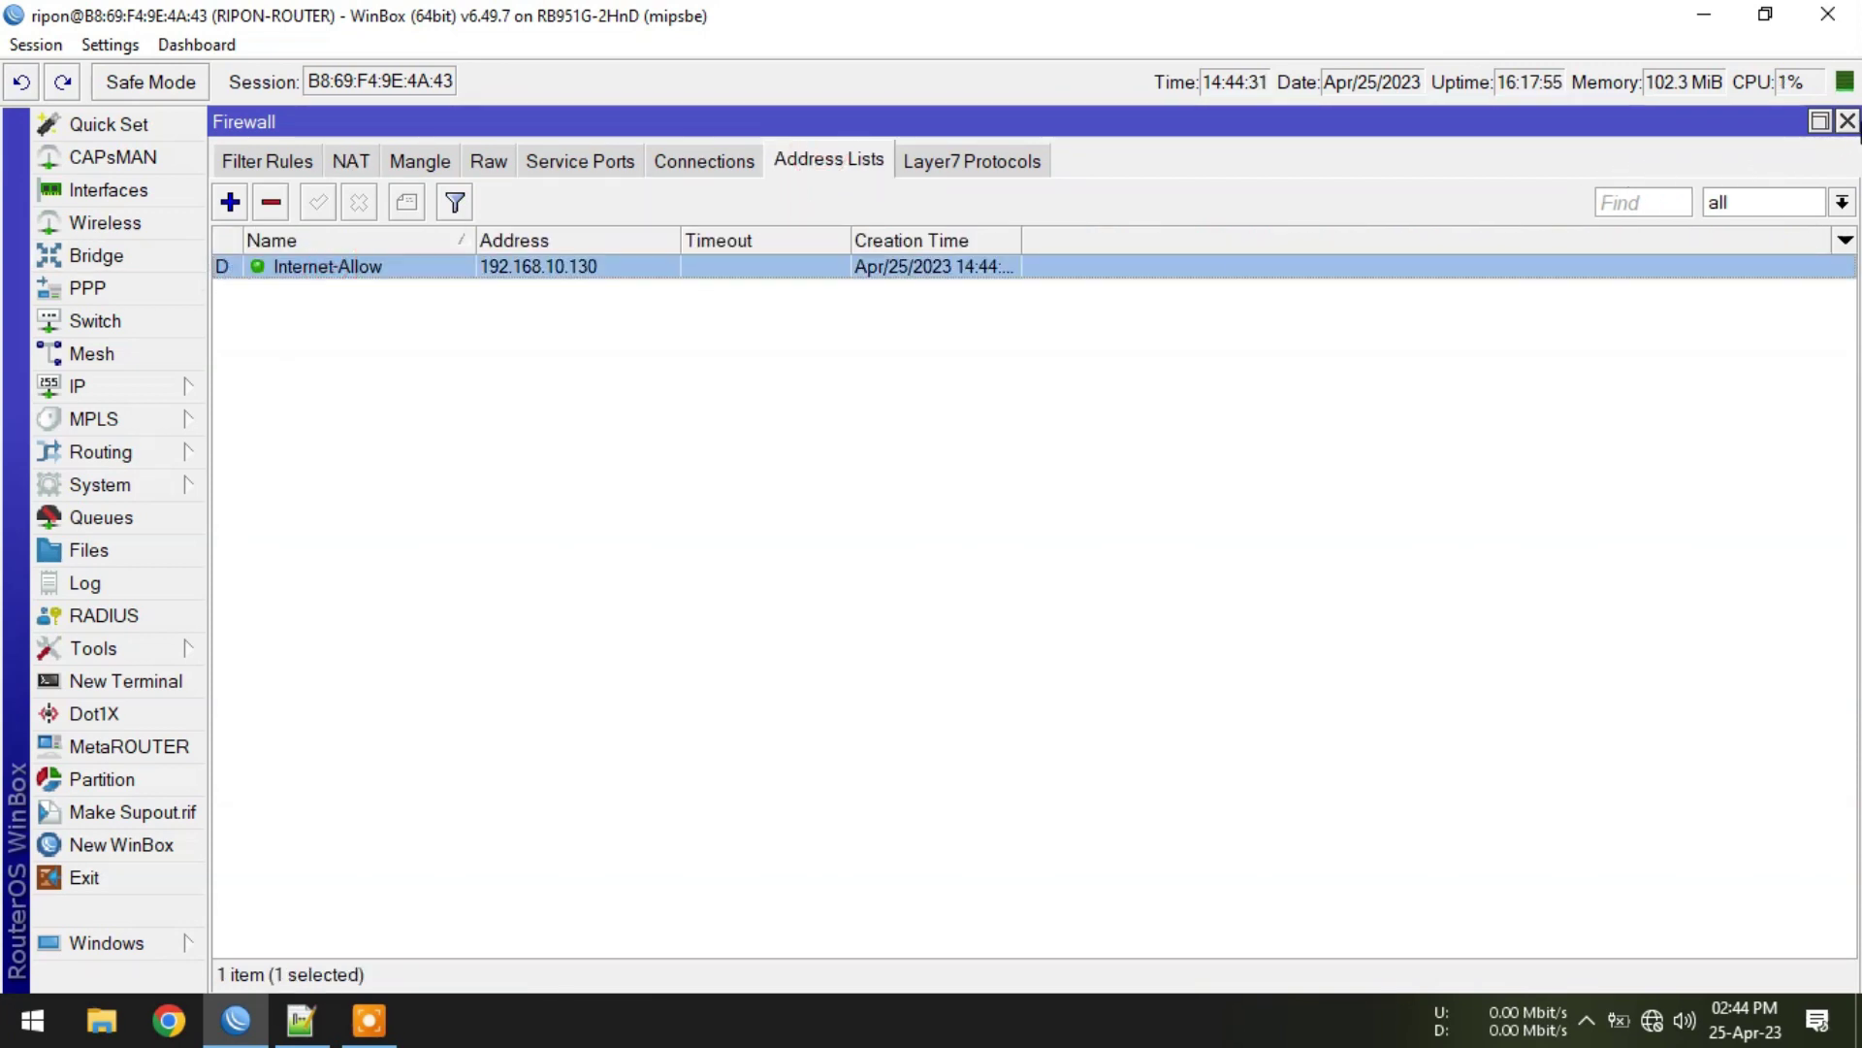
pyautogui.click(1848, 121)
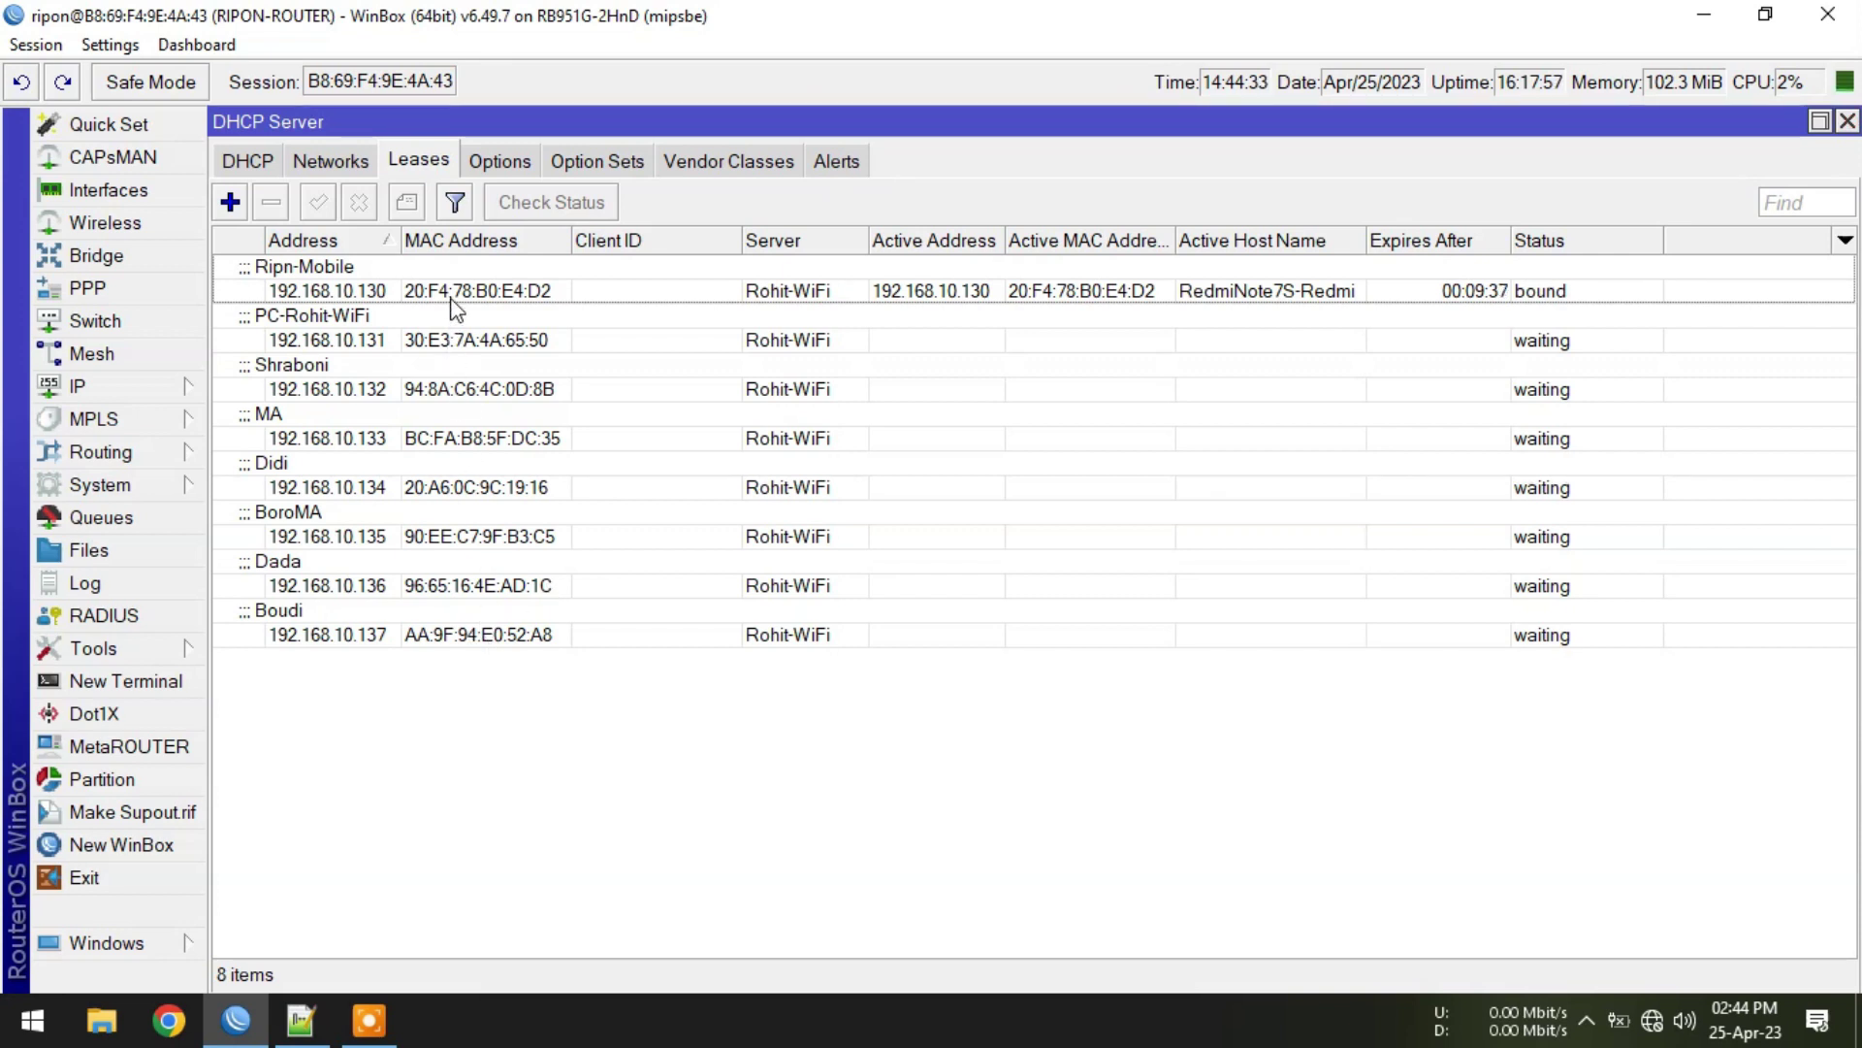
# Give the 192.168.10.131 lease the address list Internet-Allow and a rate limit of 10M/10M, and save it.
pyautogui.doubleClick(449, 337)
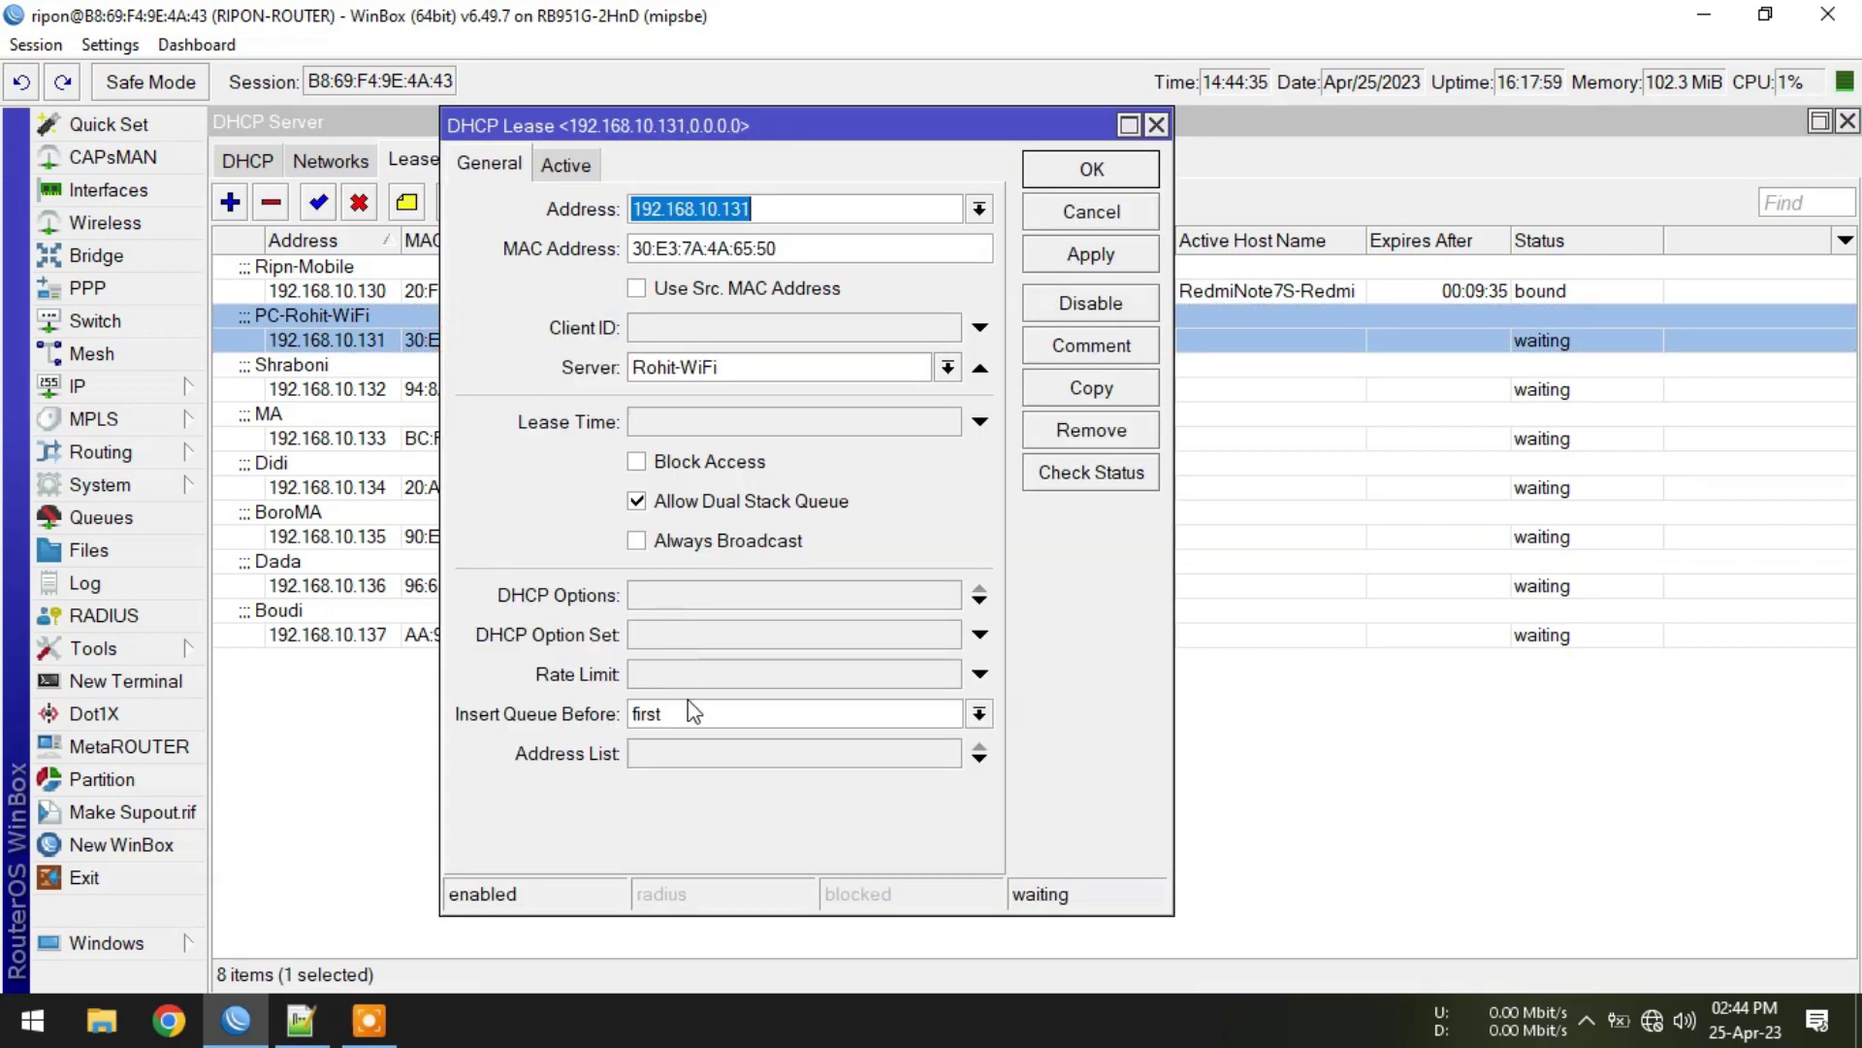
pyautogui.click(699, 753)
pyautogui.hotkey('ctrl', 'v')
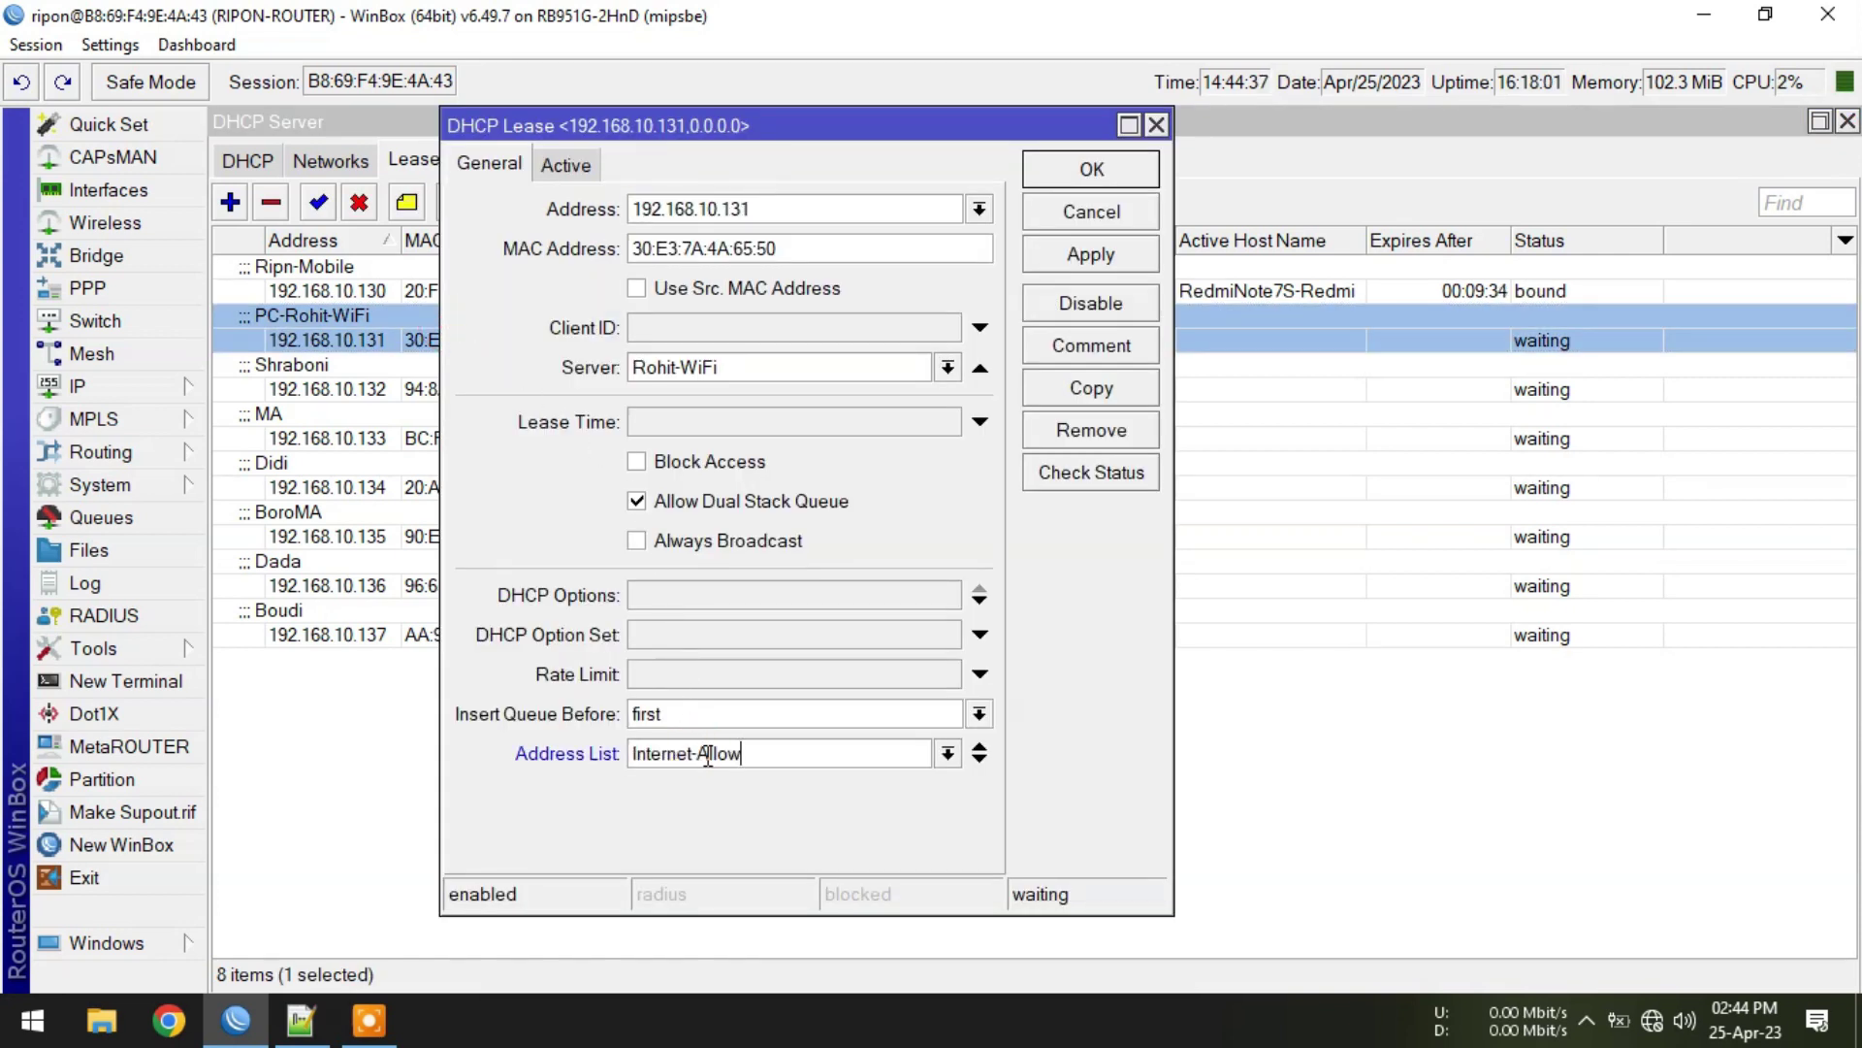
pyautogui.click(699, 674)
pyautogui.write('10')
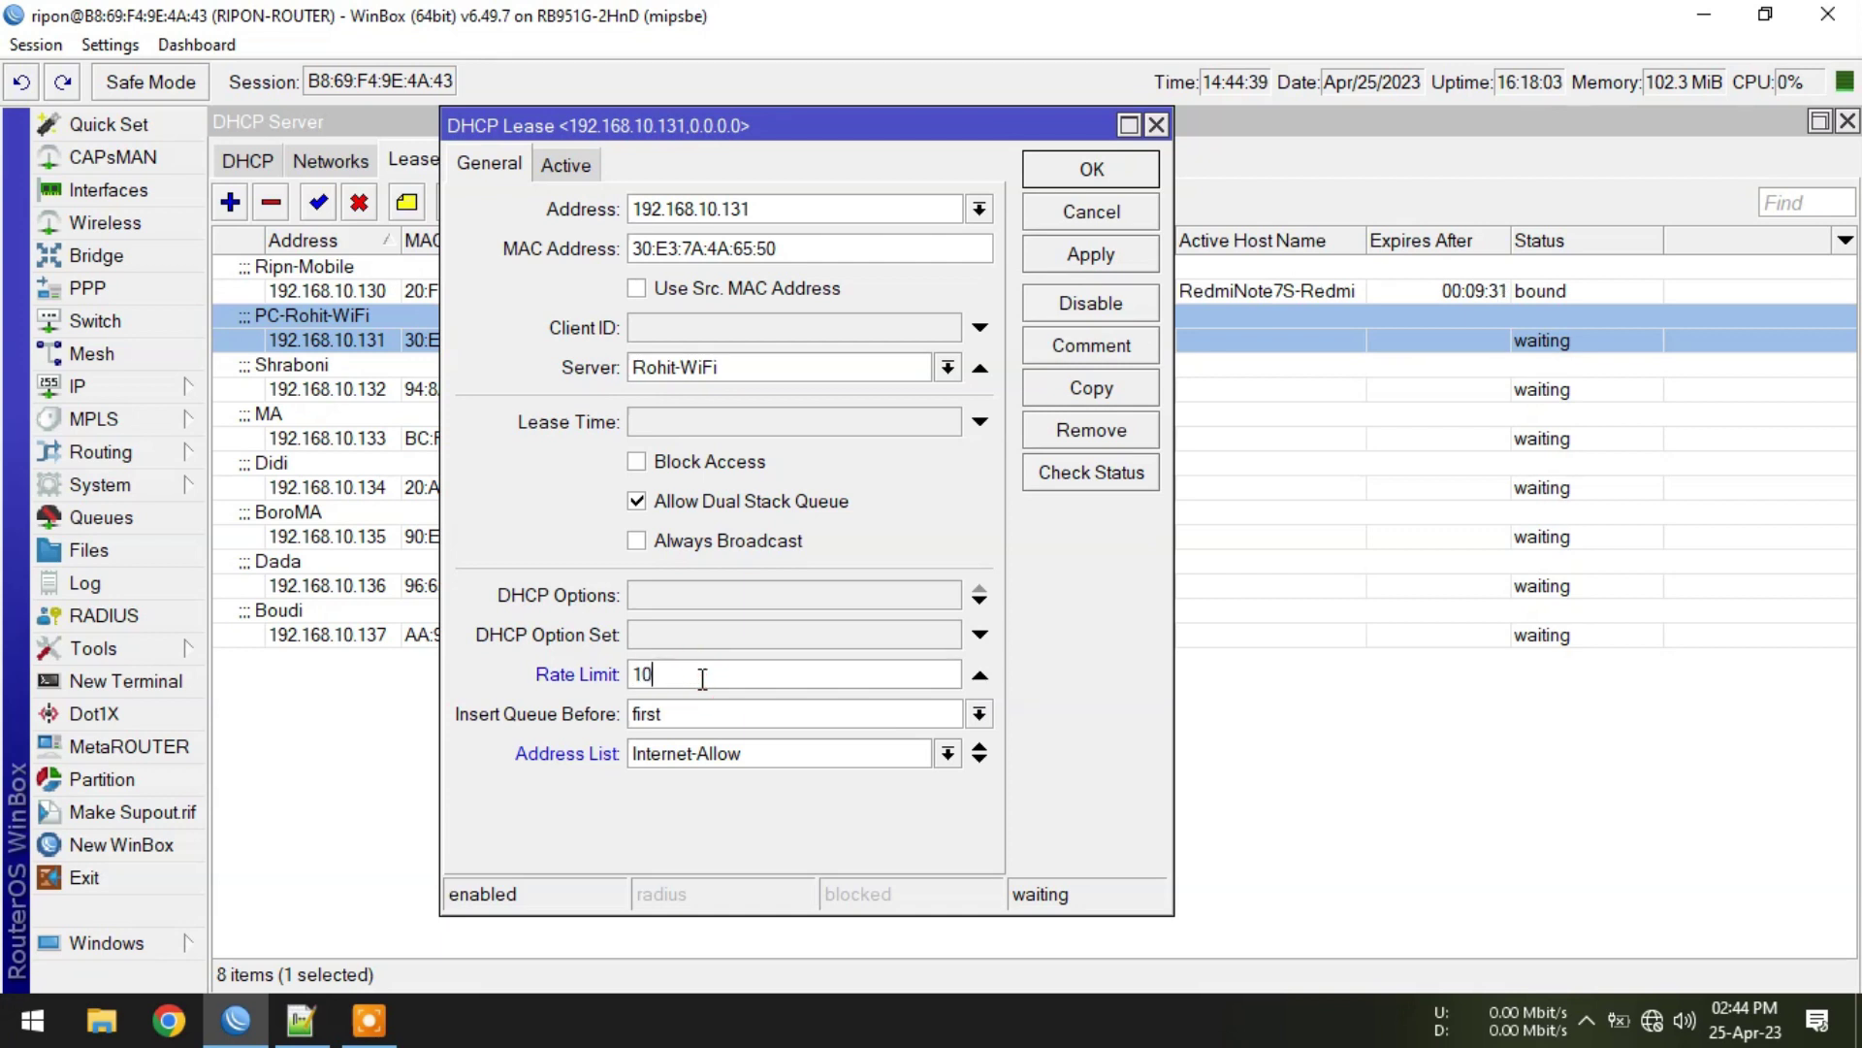
pyautogui.write('M/10M')
pyautogui.click(1090, 254)
pyautogui.click(1094, 167)
# Give the 192.168.10.132 lease the address list Internet-Allow and a rate limit of 20M/10M, and save it.
pyautogui.doubleClick(412, 393)
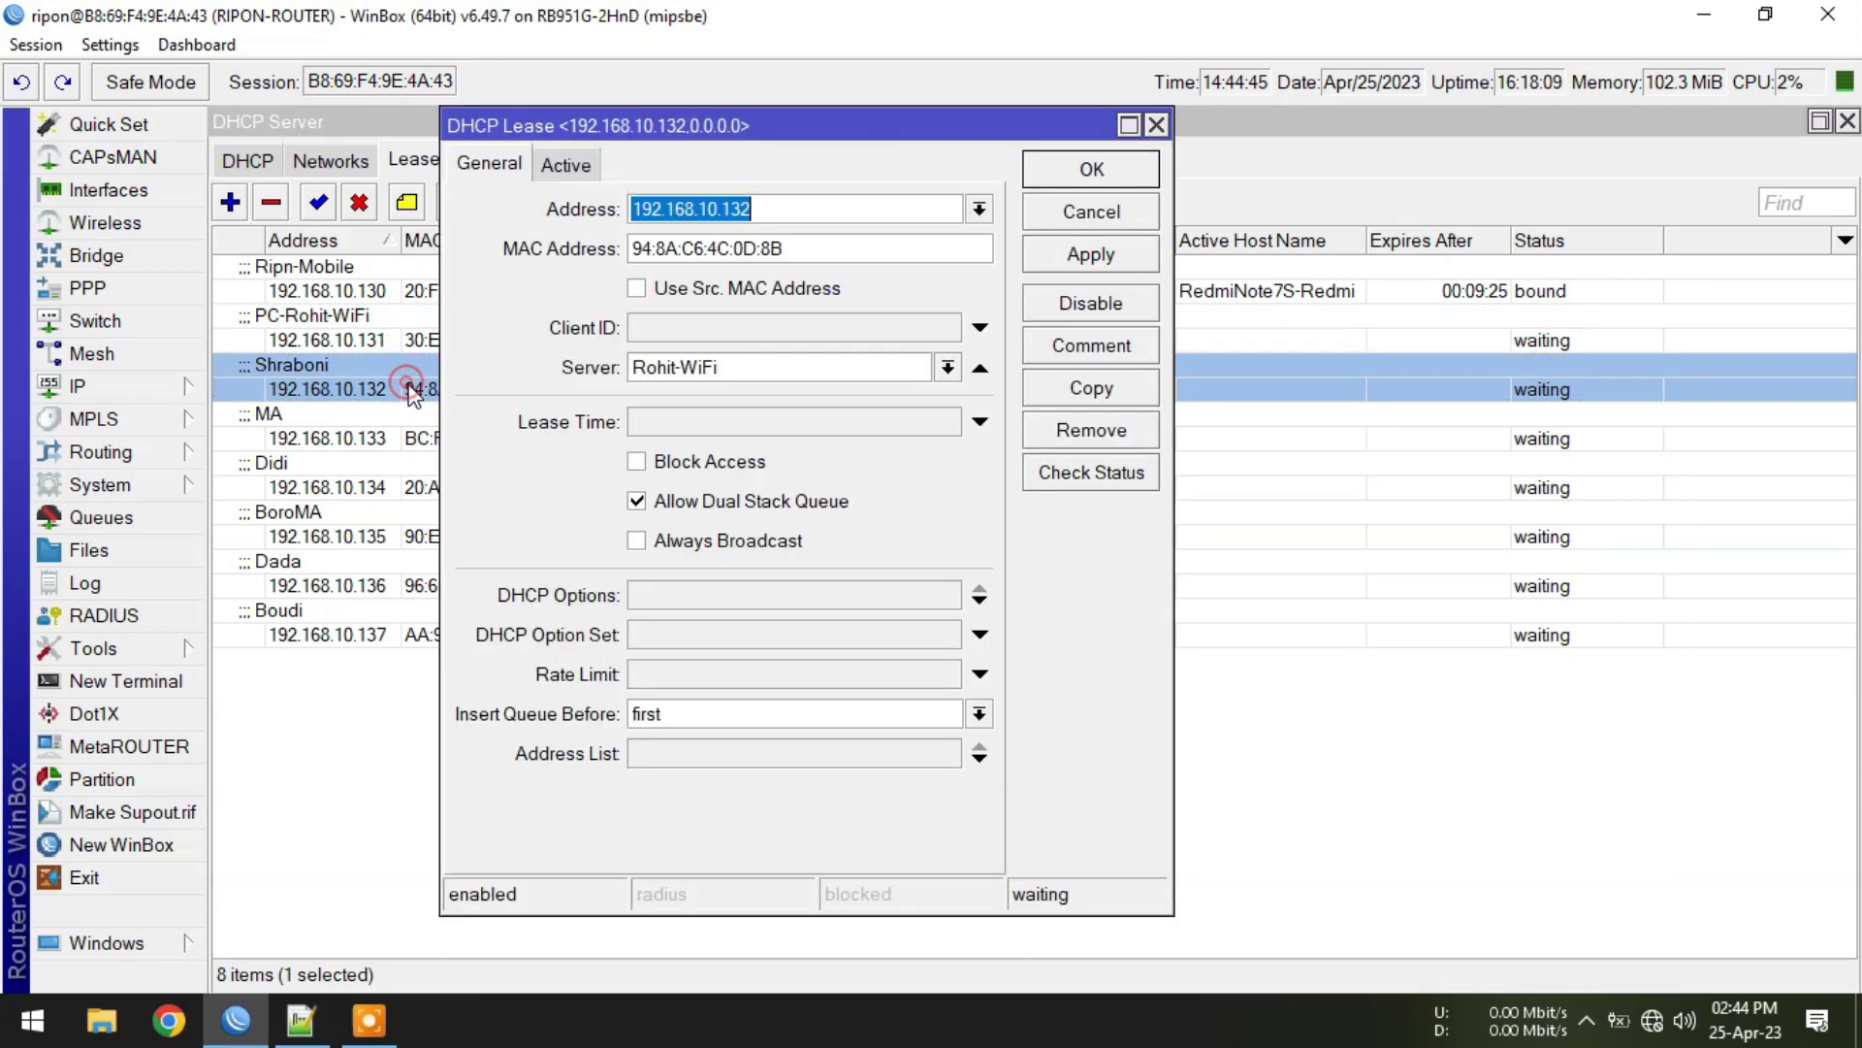
pyautogui.click(679, 752)
pyautogui.click(661, 679)
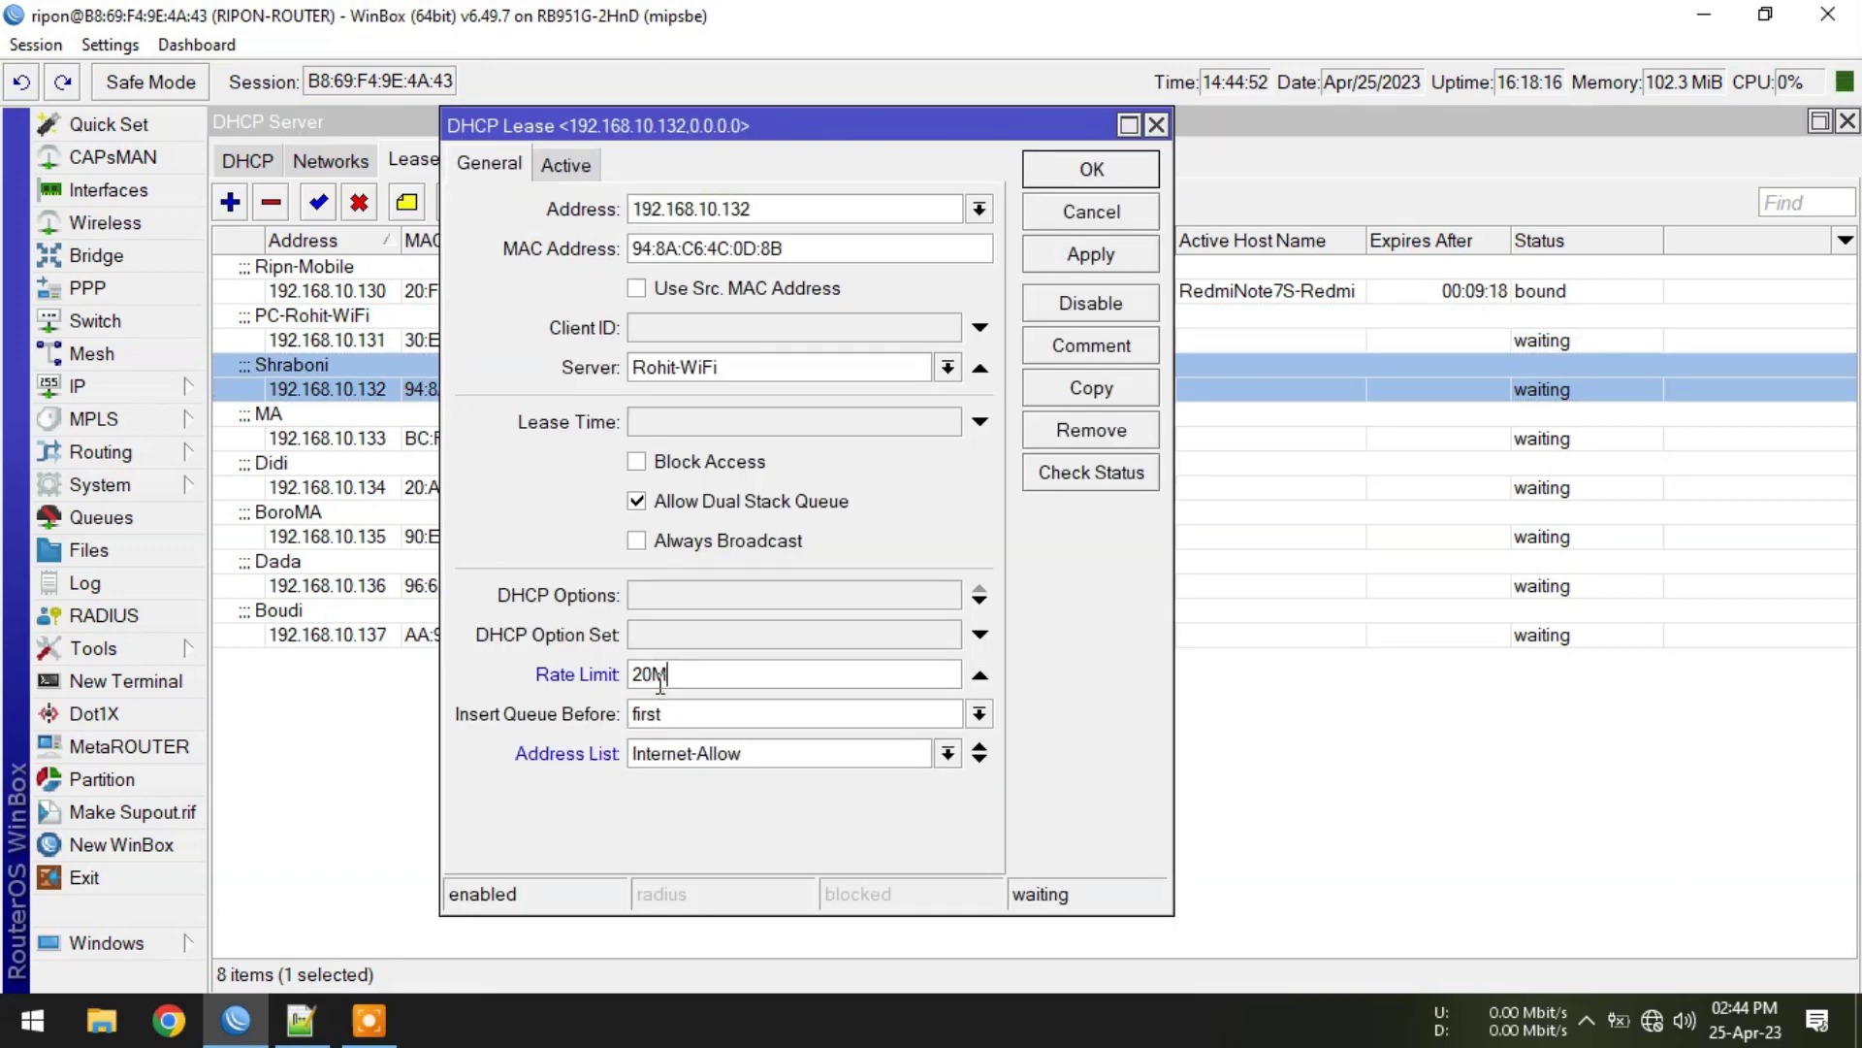
pyautogui.write('20M/10M')
pyautogui.click(1090, 254)
pyautogui.click(1091, 169)
# Give the 192.168.10.133 lease a rate limit of 5M/5M and the address list Internet-Allow, and save it.
pyautogui.doubleClick(325, 437)
pyautogui.click(663, 678)
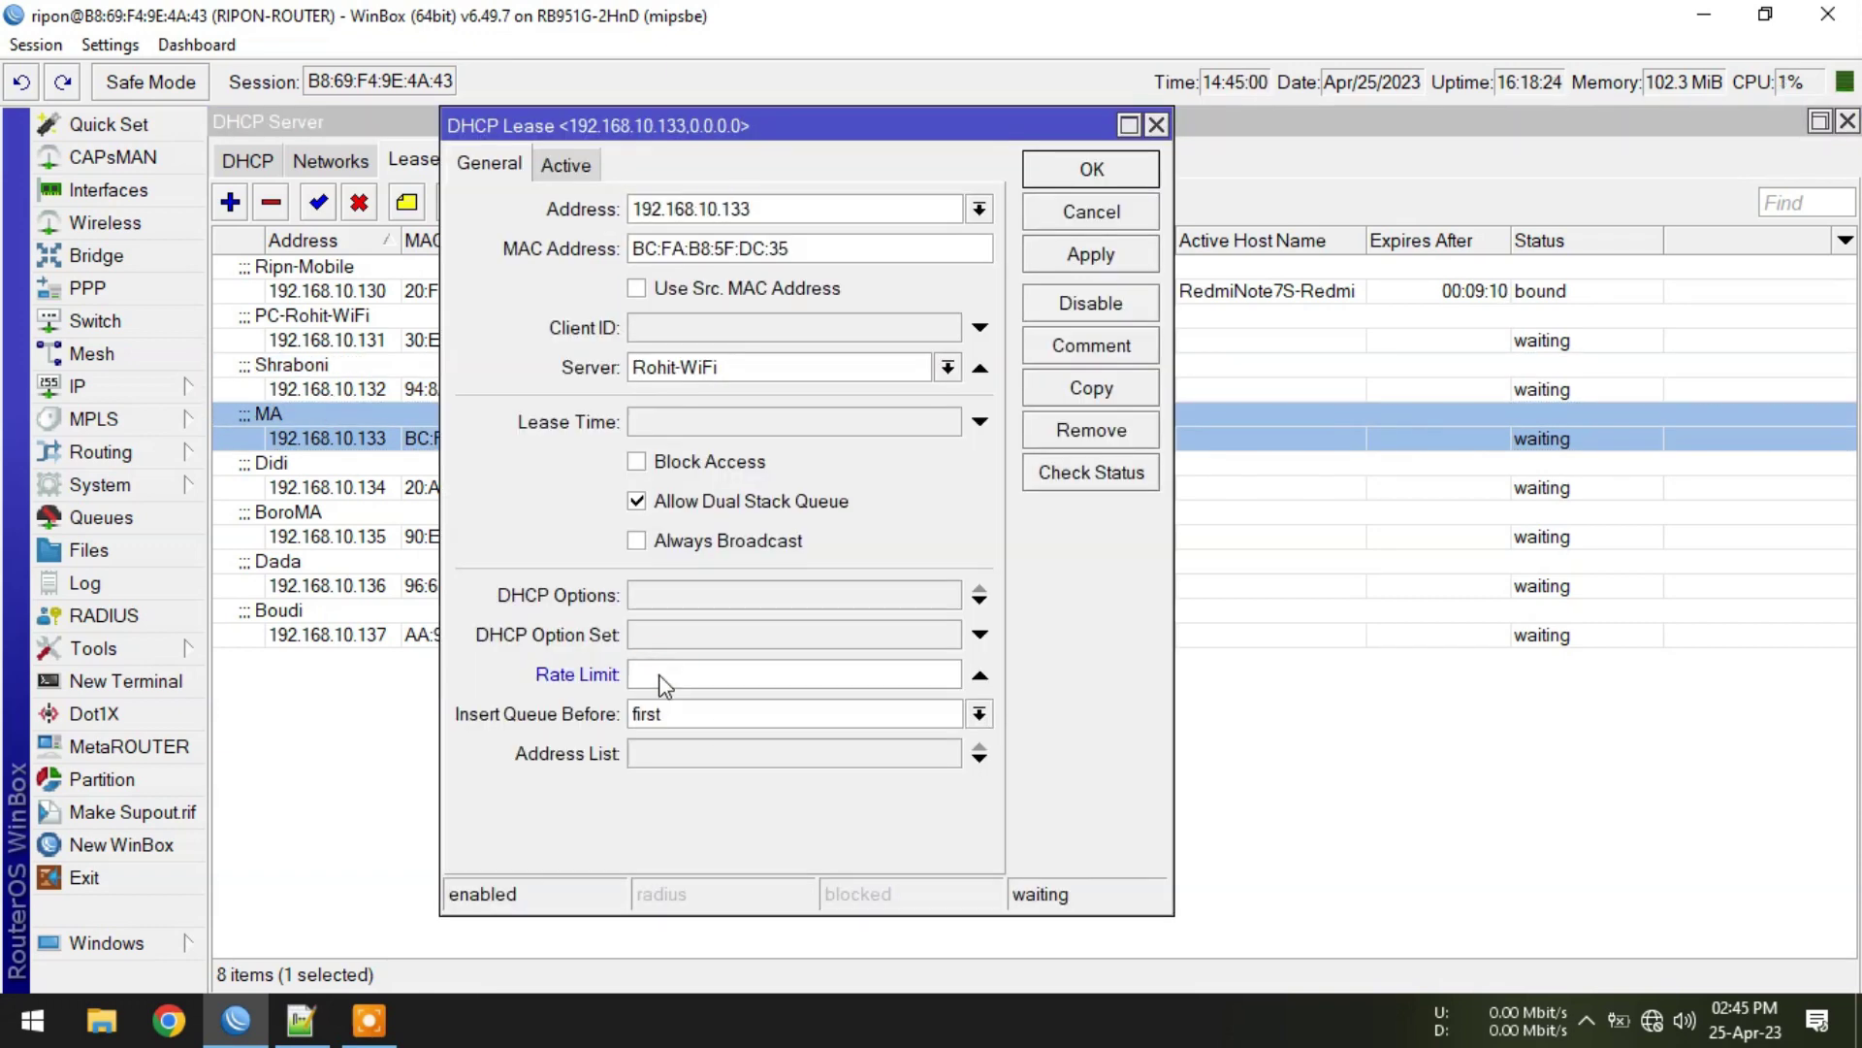
pyautogui.click(1092, 169)
pyautogui.doubleClick(325, 437)
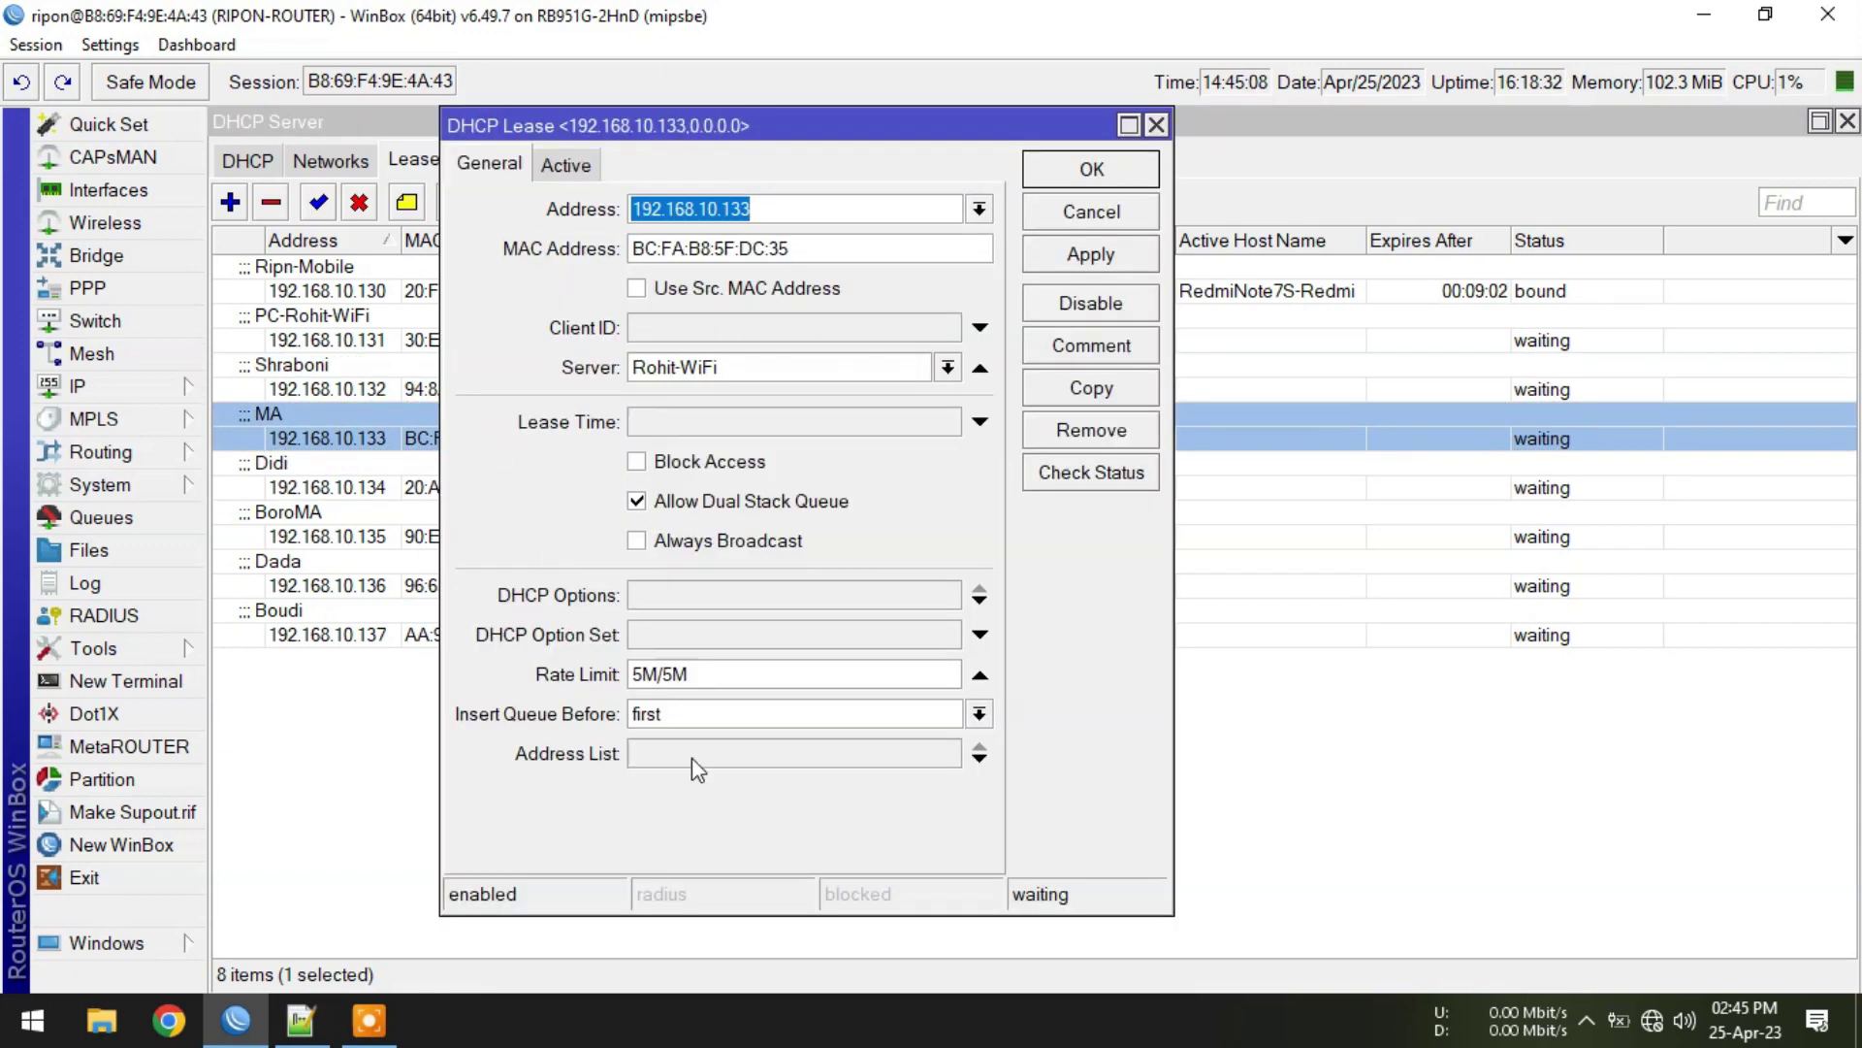
pyautogui.click(679, 752)
pyautogui.click(678, 781)
pyautogui.click(1091, 169)
# Give the 192.168.10.134 lease the address list Internet-Allow and a rate limit of 10M/10M, and save it.
pyautogui.doubleClick(352, 490)
pyautogui.click(769, 765)
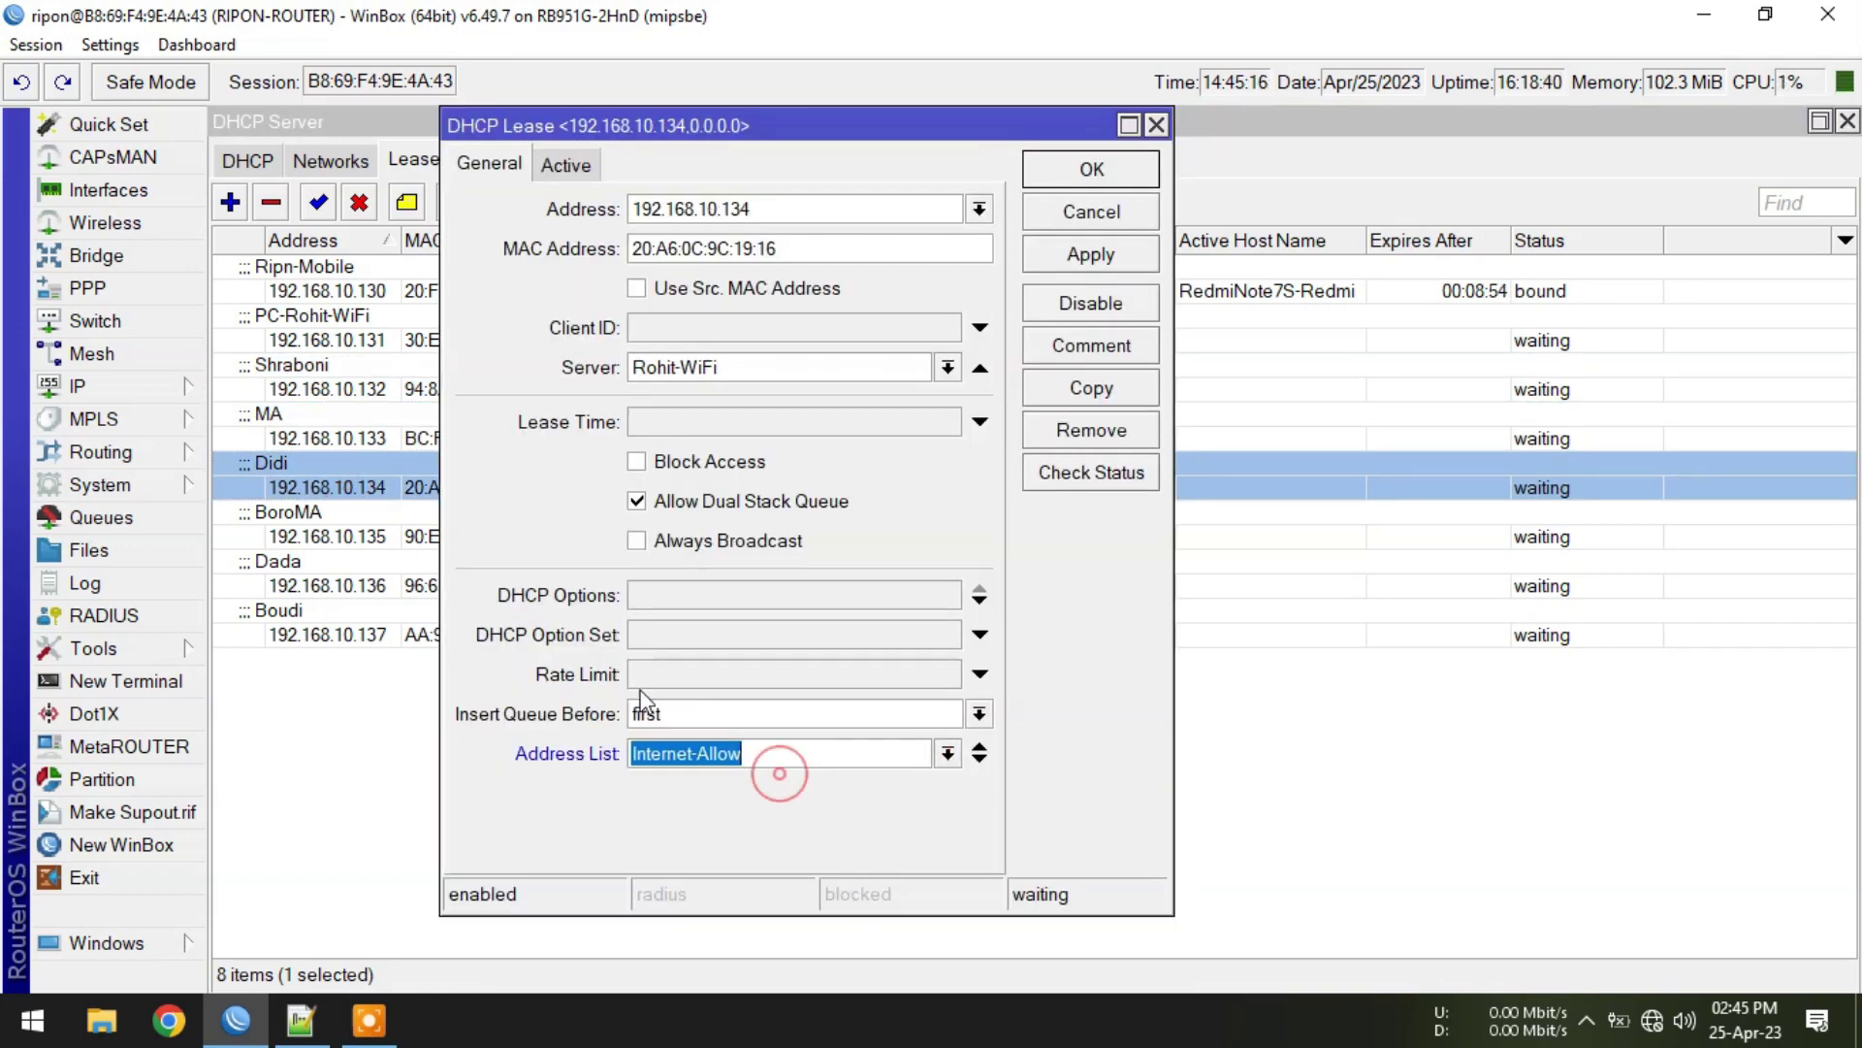
pyautogui.click(682, 679)
pyautogui.write('10M')
pyautogui.click(702, 670)
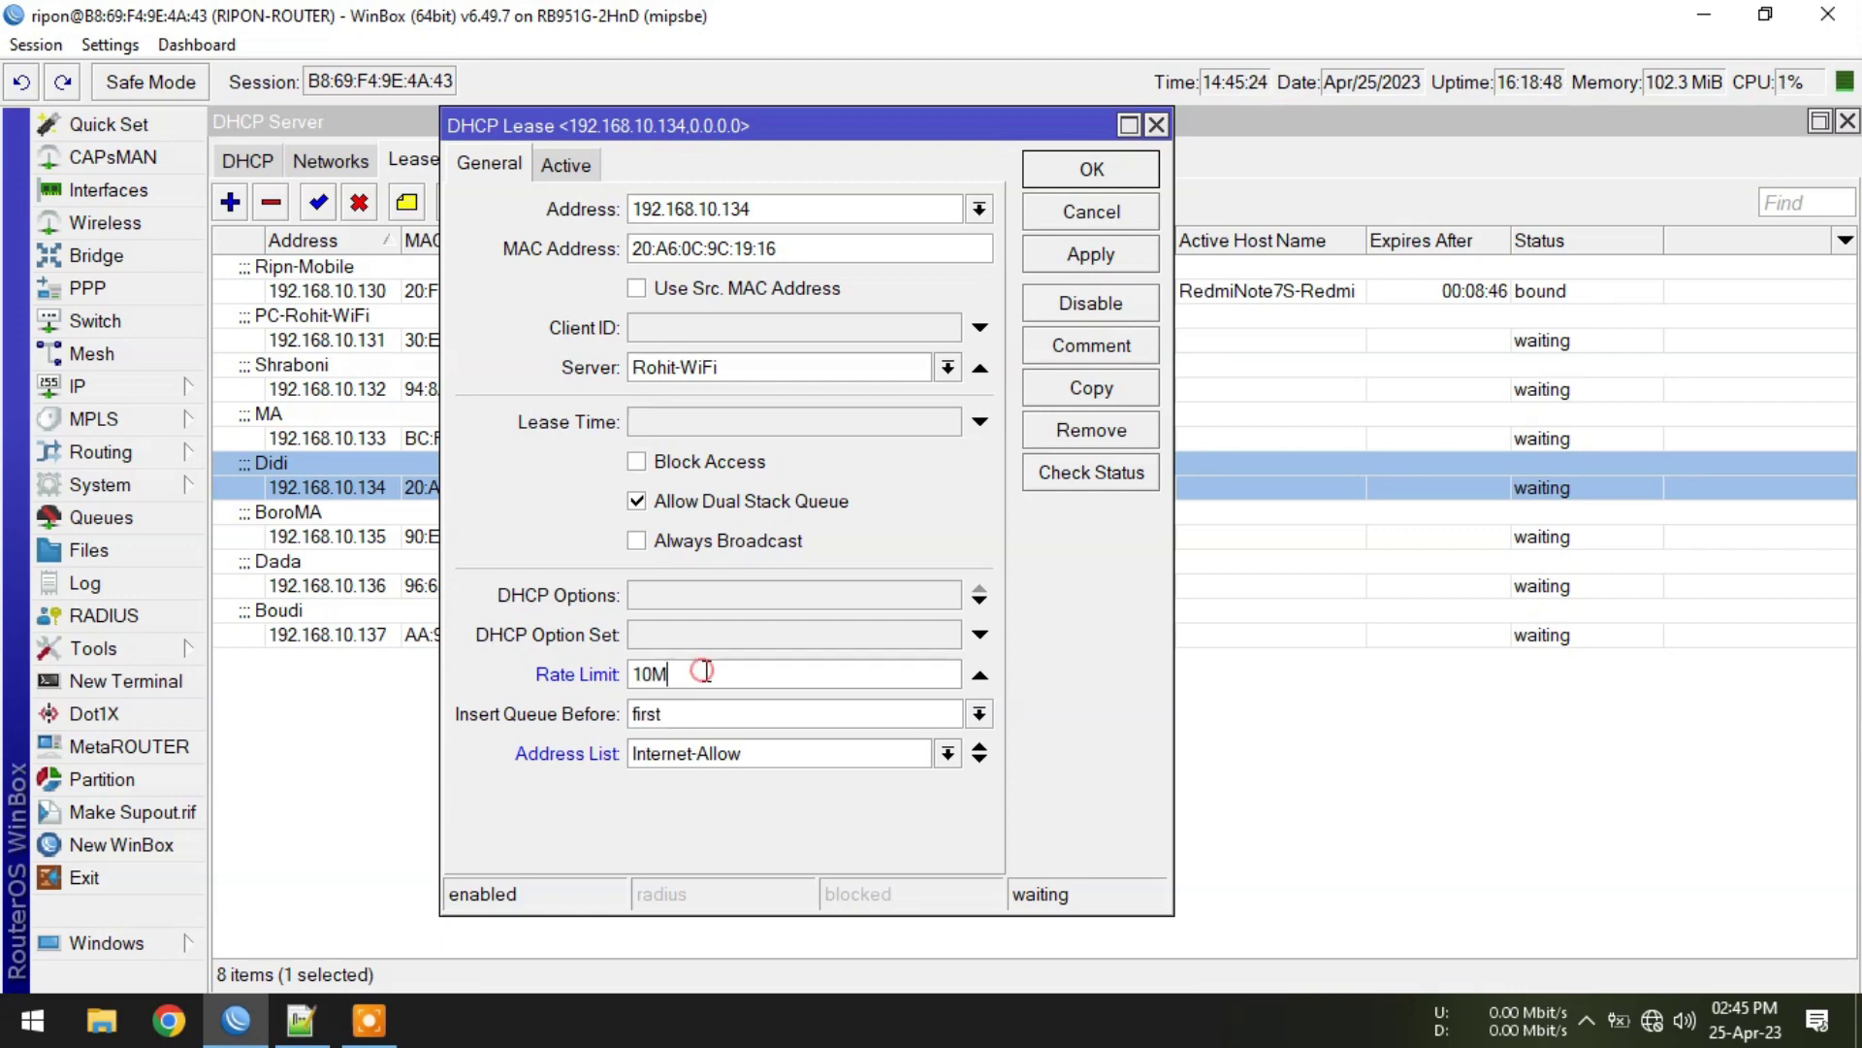
pyautogui.write('/10')
pyautogui.click(1092, 169)
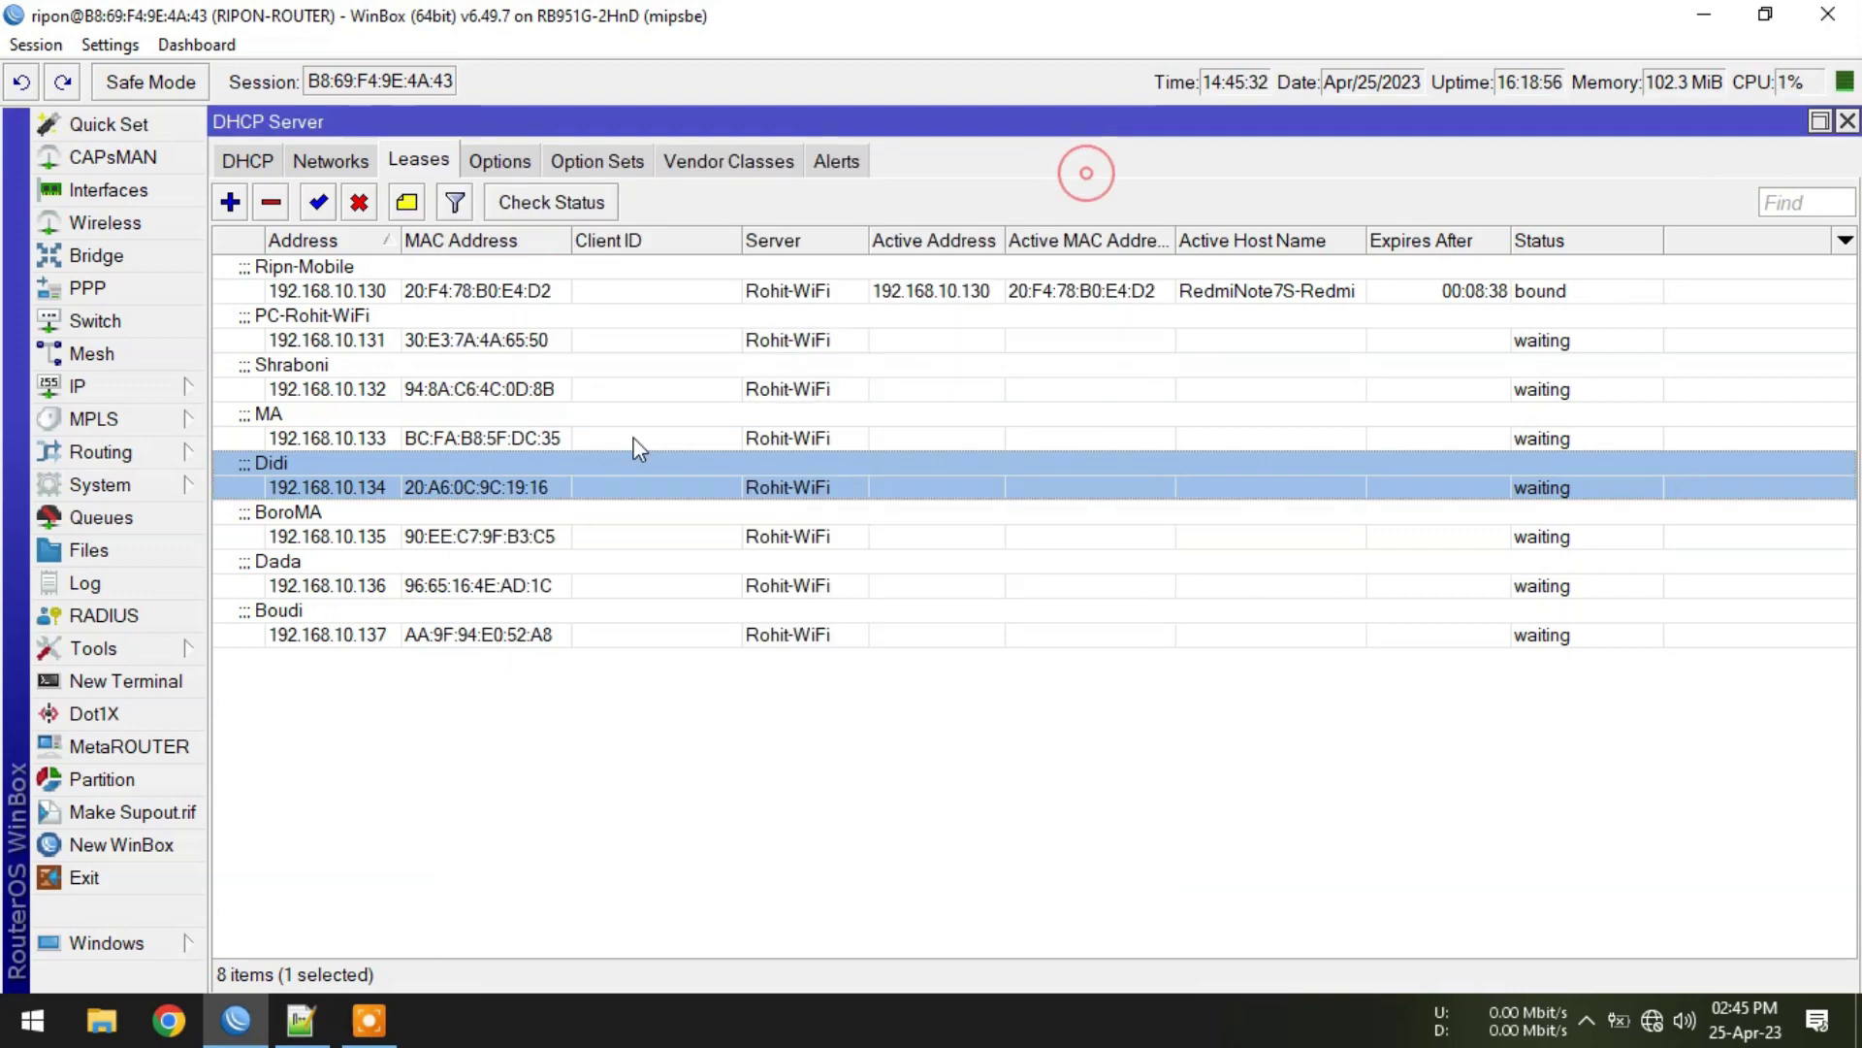
# Give the 192.168.10.135 lease a rate limit of 4M/4M and the address list Internet-Allow, and save it.
pyautogui.doubleClick(327, 536)
pyautogui.click(684, 675)
pyautogui.write('4M/4M')
pyautogui.click(640, 753)
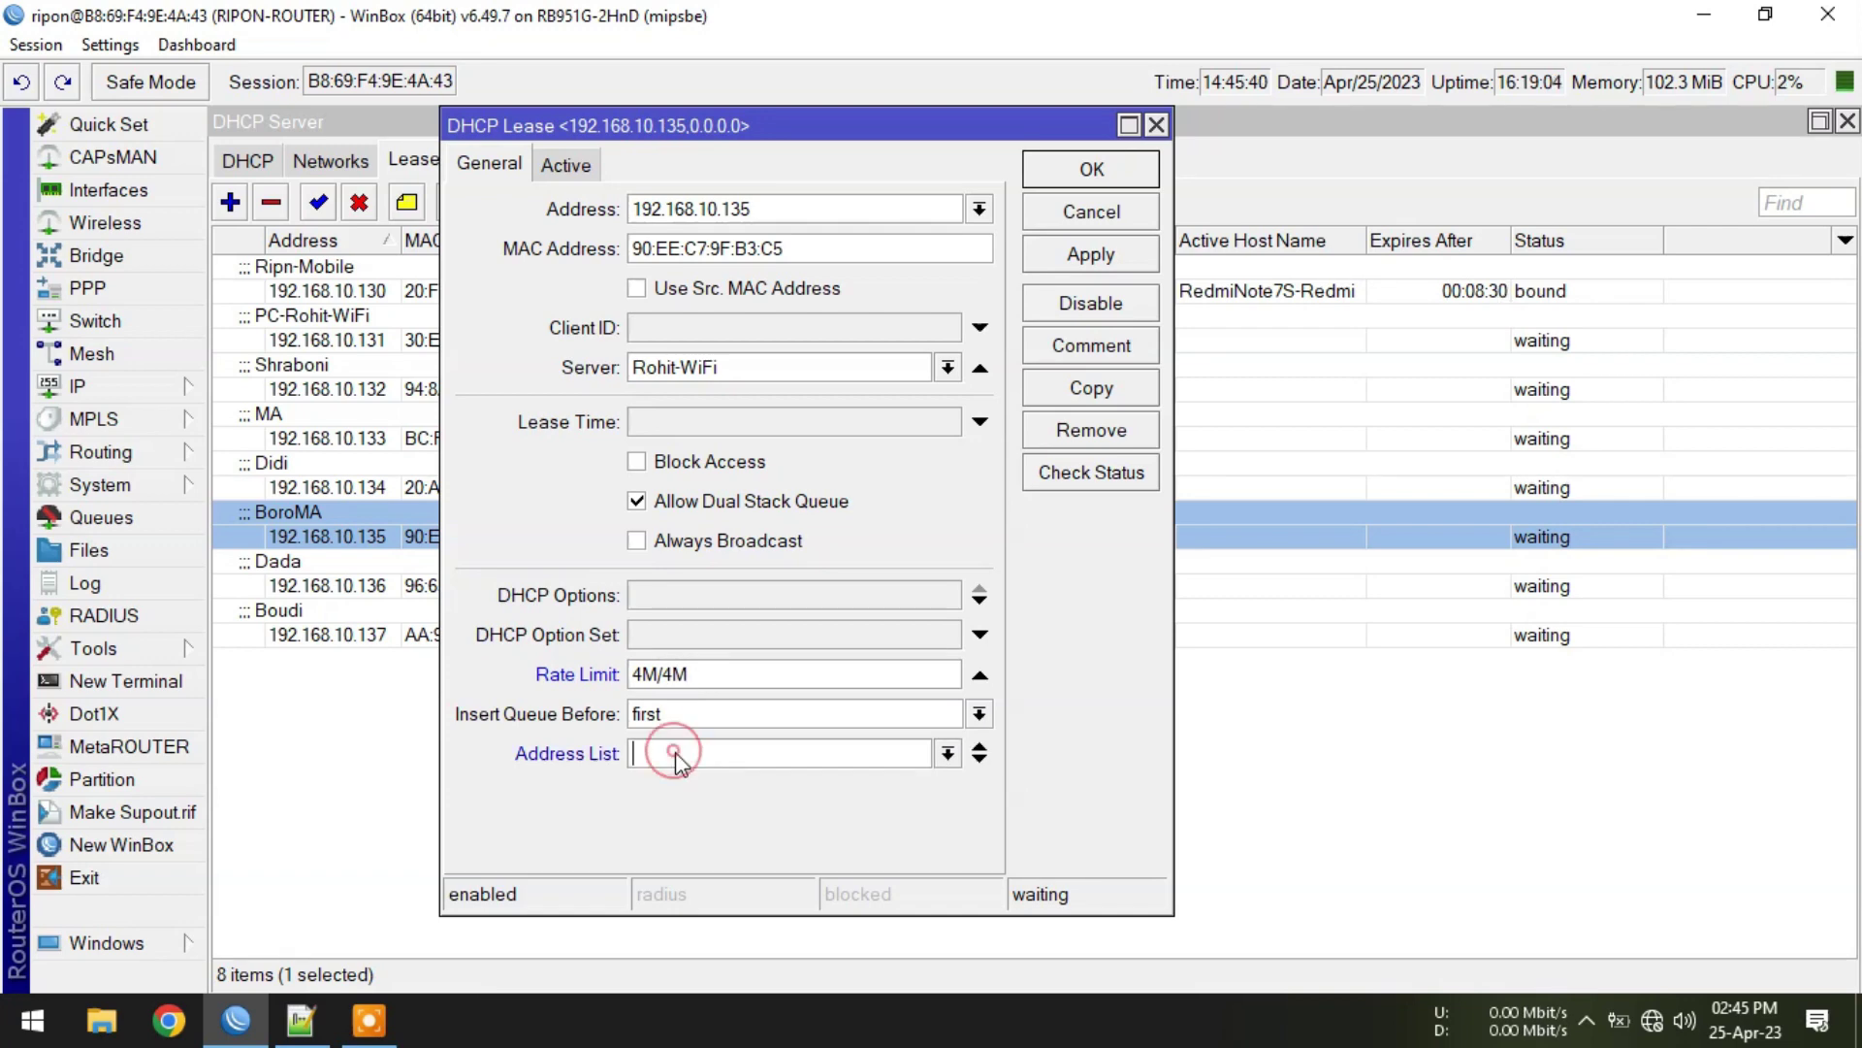
pyautogui.click(1091, 169)
# Give the 192.168.10.136 lease the address list Internet-Allow and a rate limit, and save it.
pyautogui.doubleClick(327, 585)
pyautogui.click(675, 752)
pyautogui.click(671, 677)
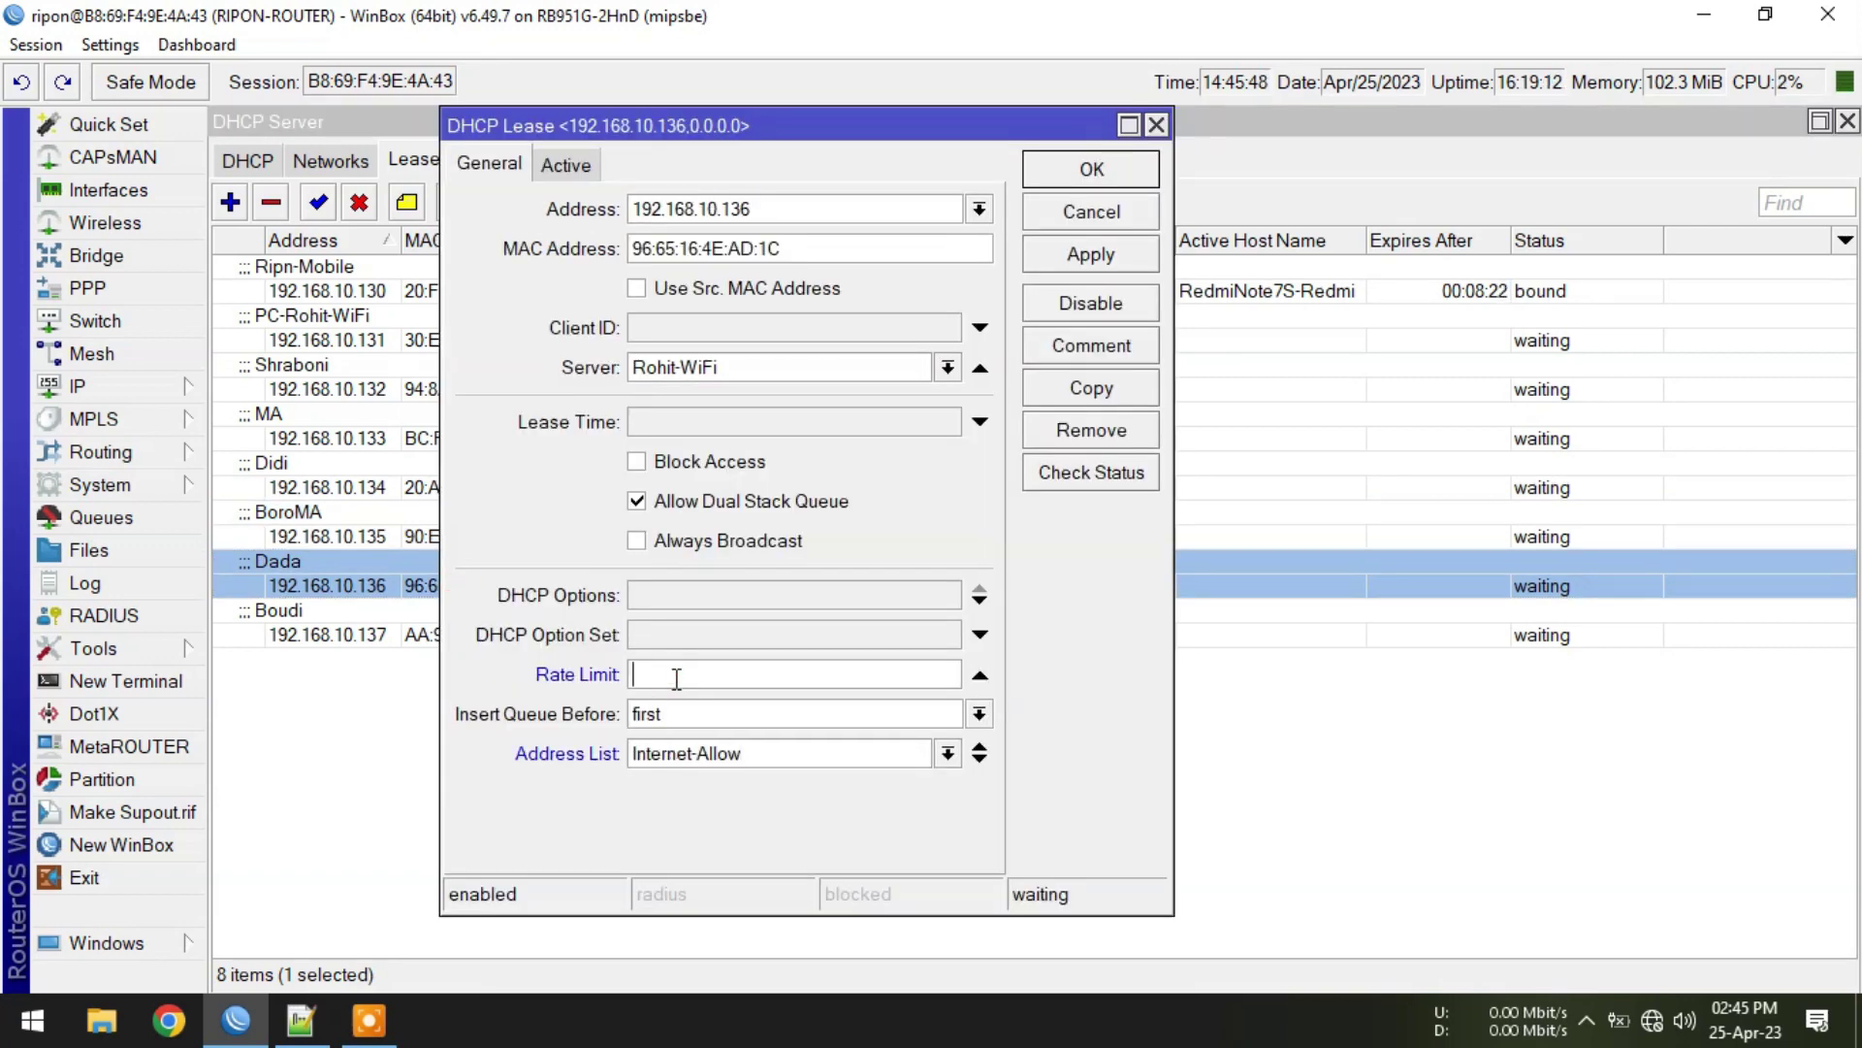
pyautogui.click(1091, 169)
# Give the 192.168.10.137 lease the address list Internet-Allow and a rate limit of 5M/3M, and save it.
pyautogui.doubleClick(427, 634)
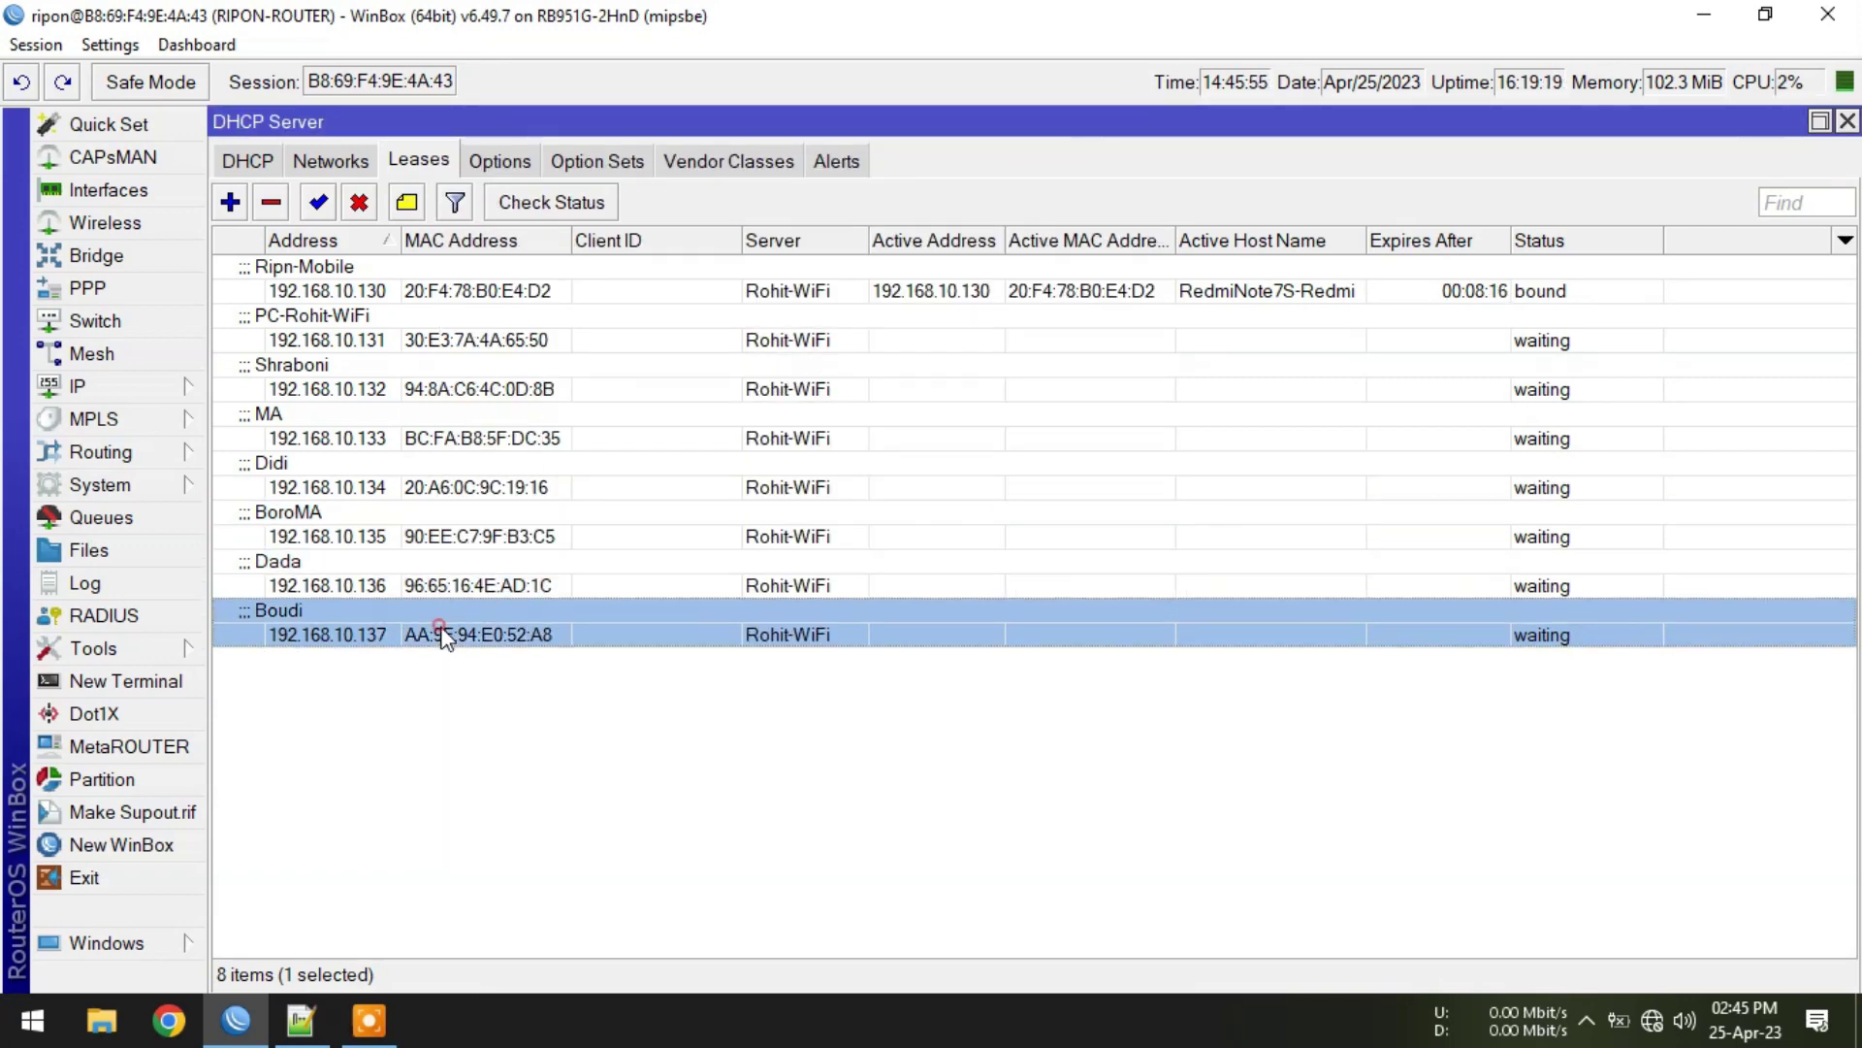
pyautogui.click(677, 753)
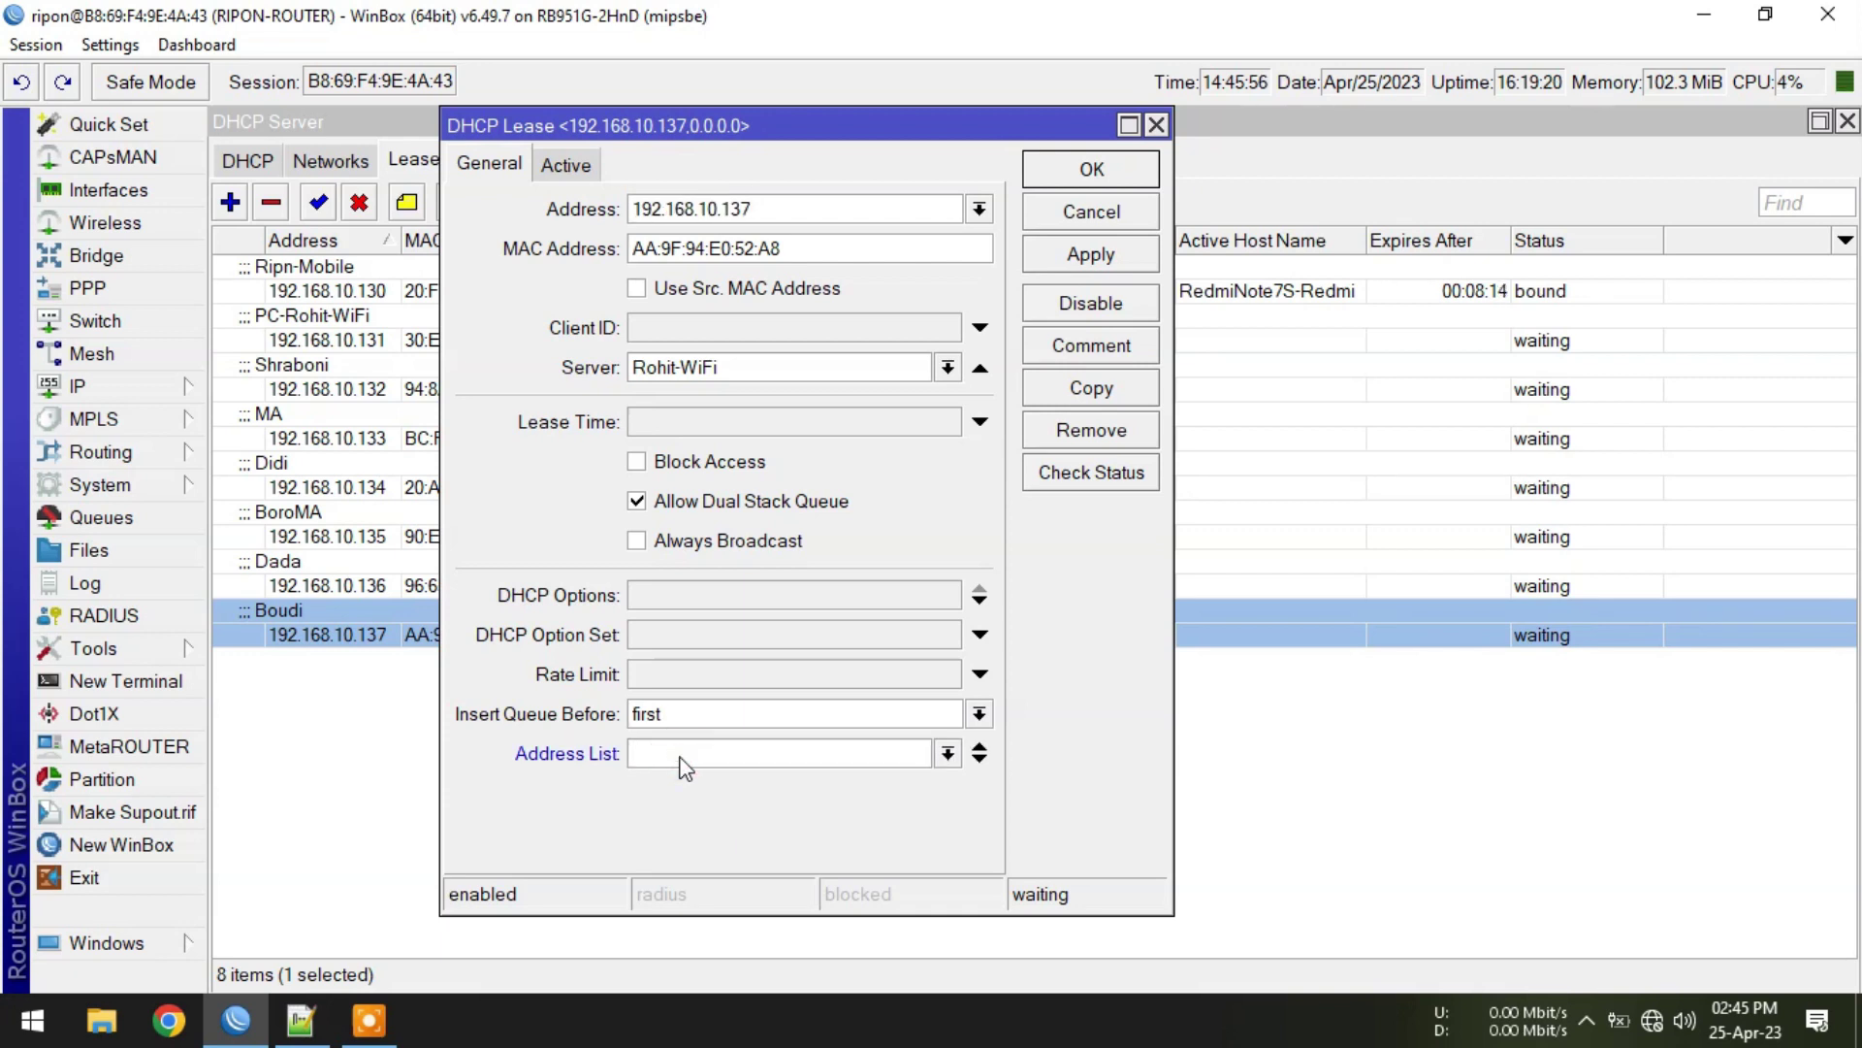
pyautogui.write('Internet-Allow')
pyautogui.click(980, 674)
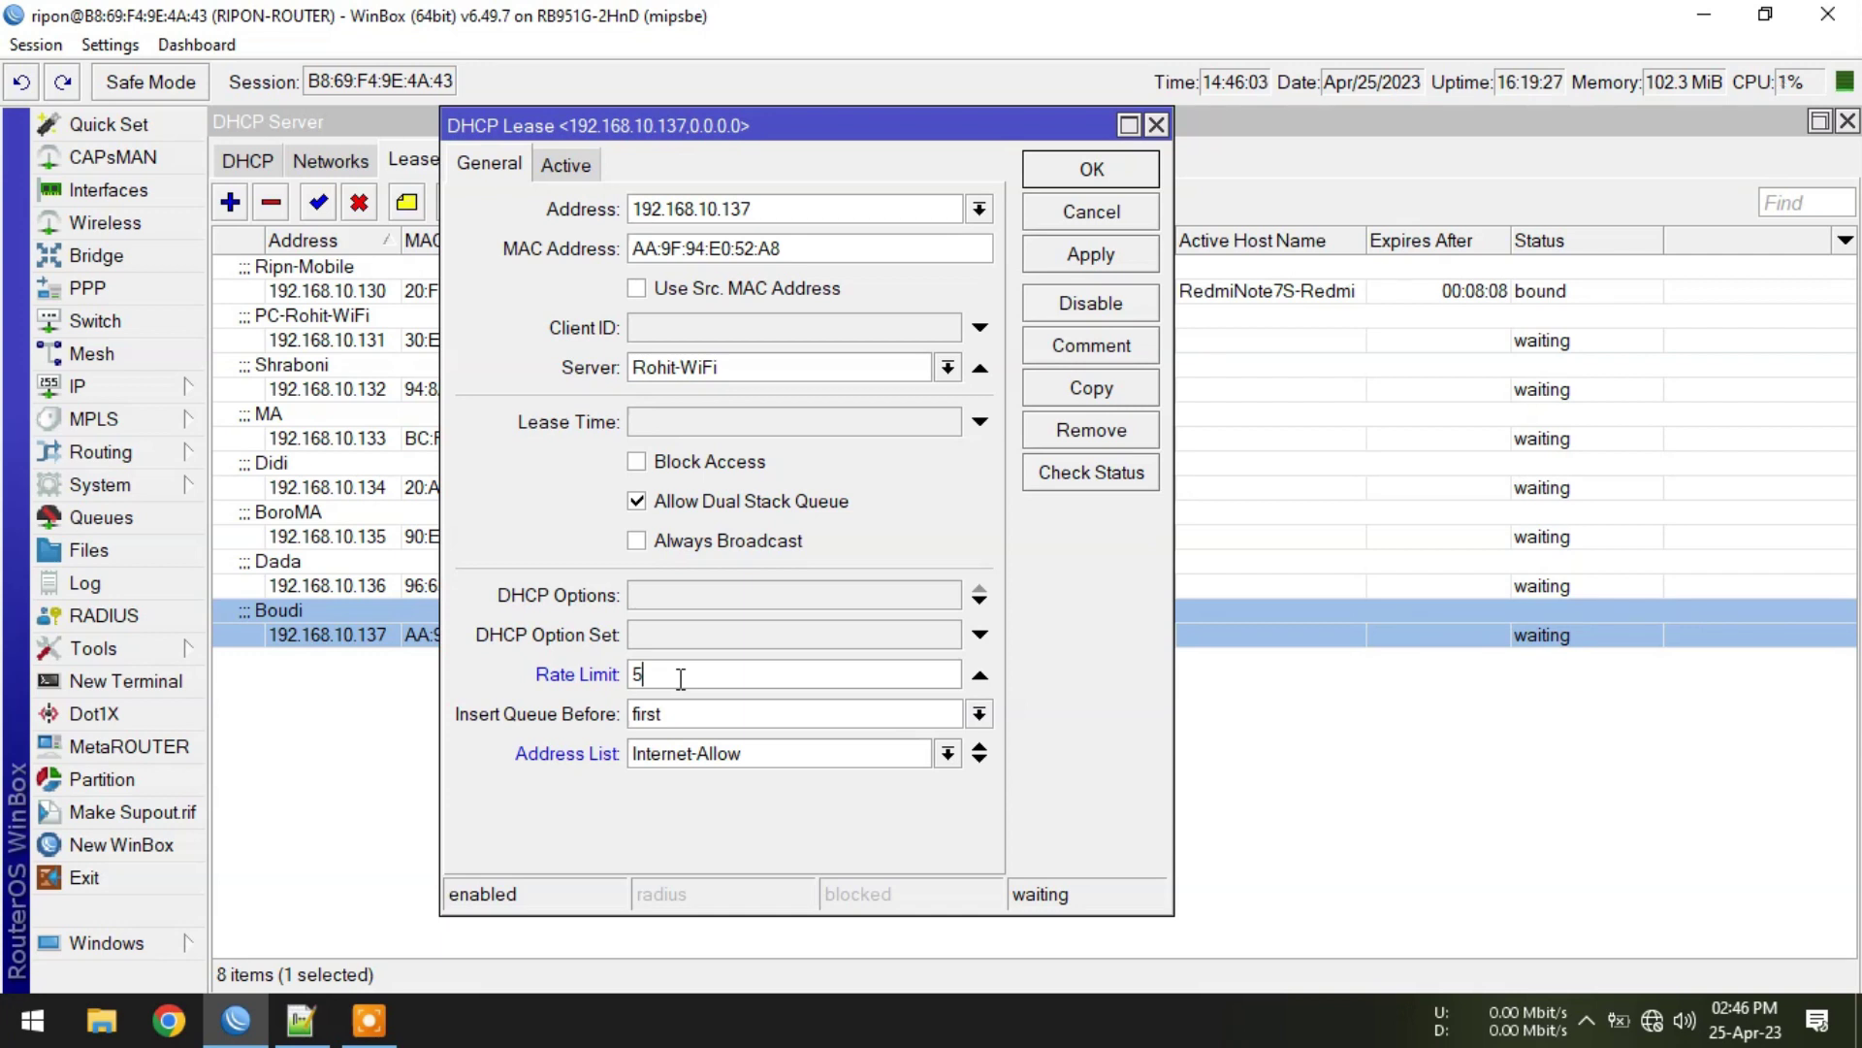
pyautogui.write('5M/3M')
pyautogui.click(1086, 175)
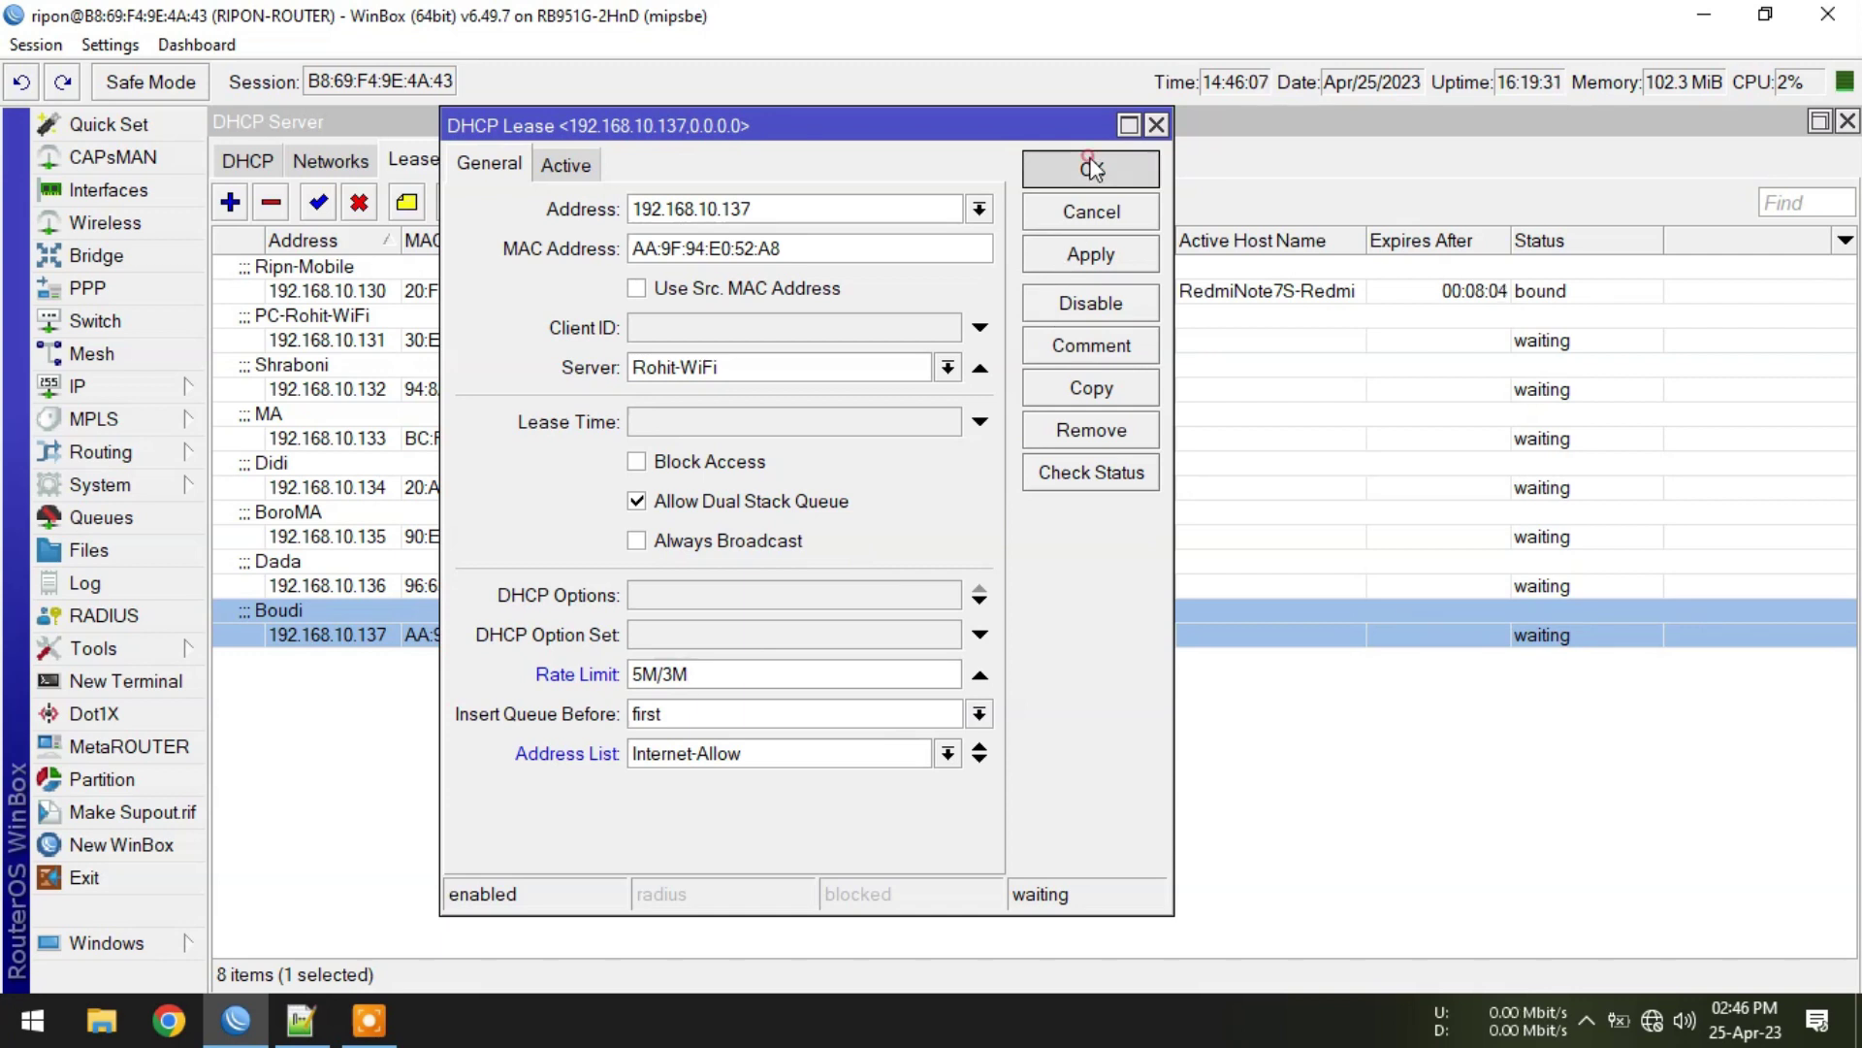
pyautogui.click(647, 805)
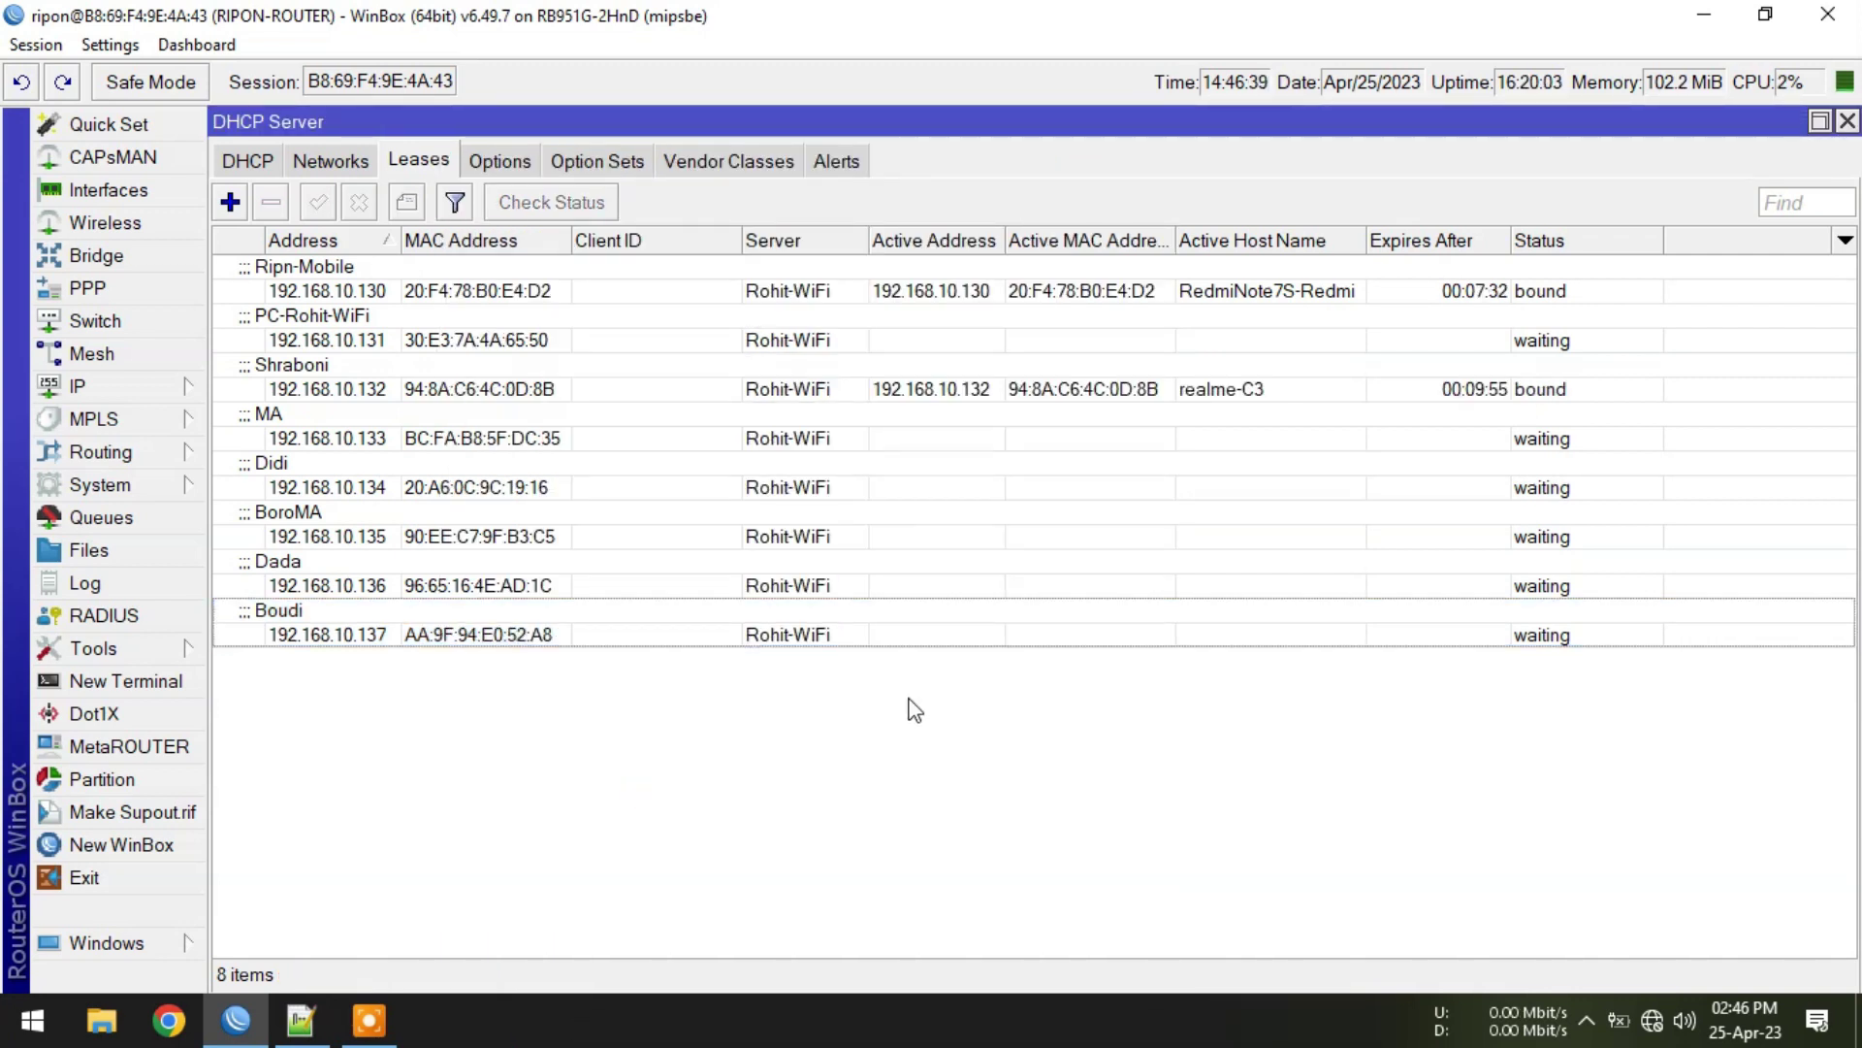
# Check the status of the 192.168.10.132 lease and examine the Internet-Allow entries in the firewall's address lists.
pyautogui.click(1533, 392)
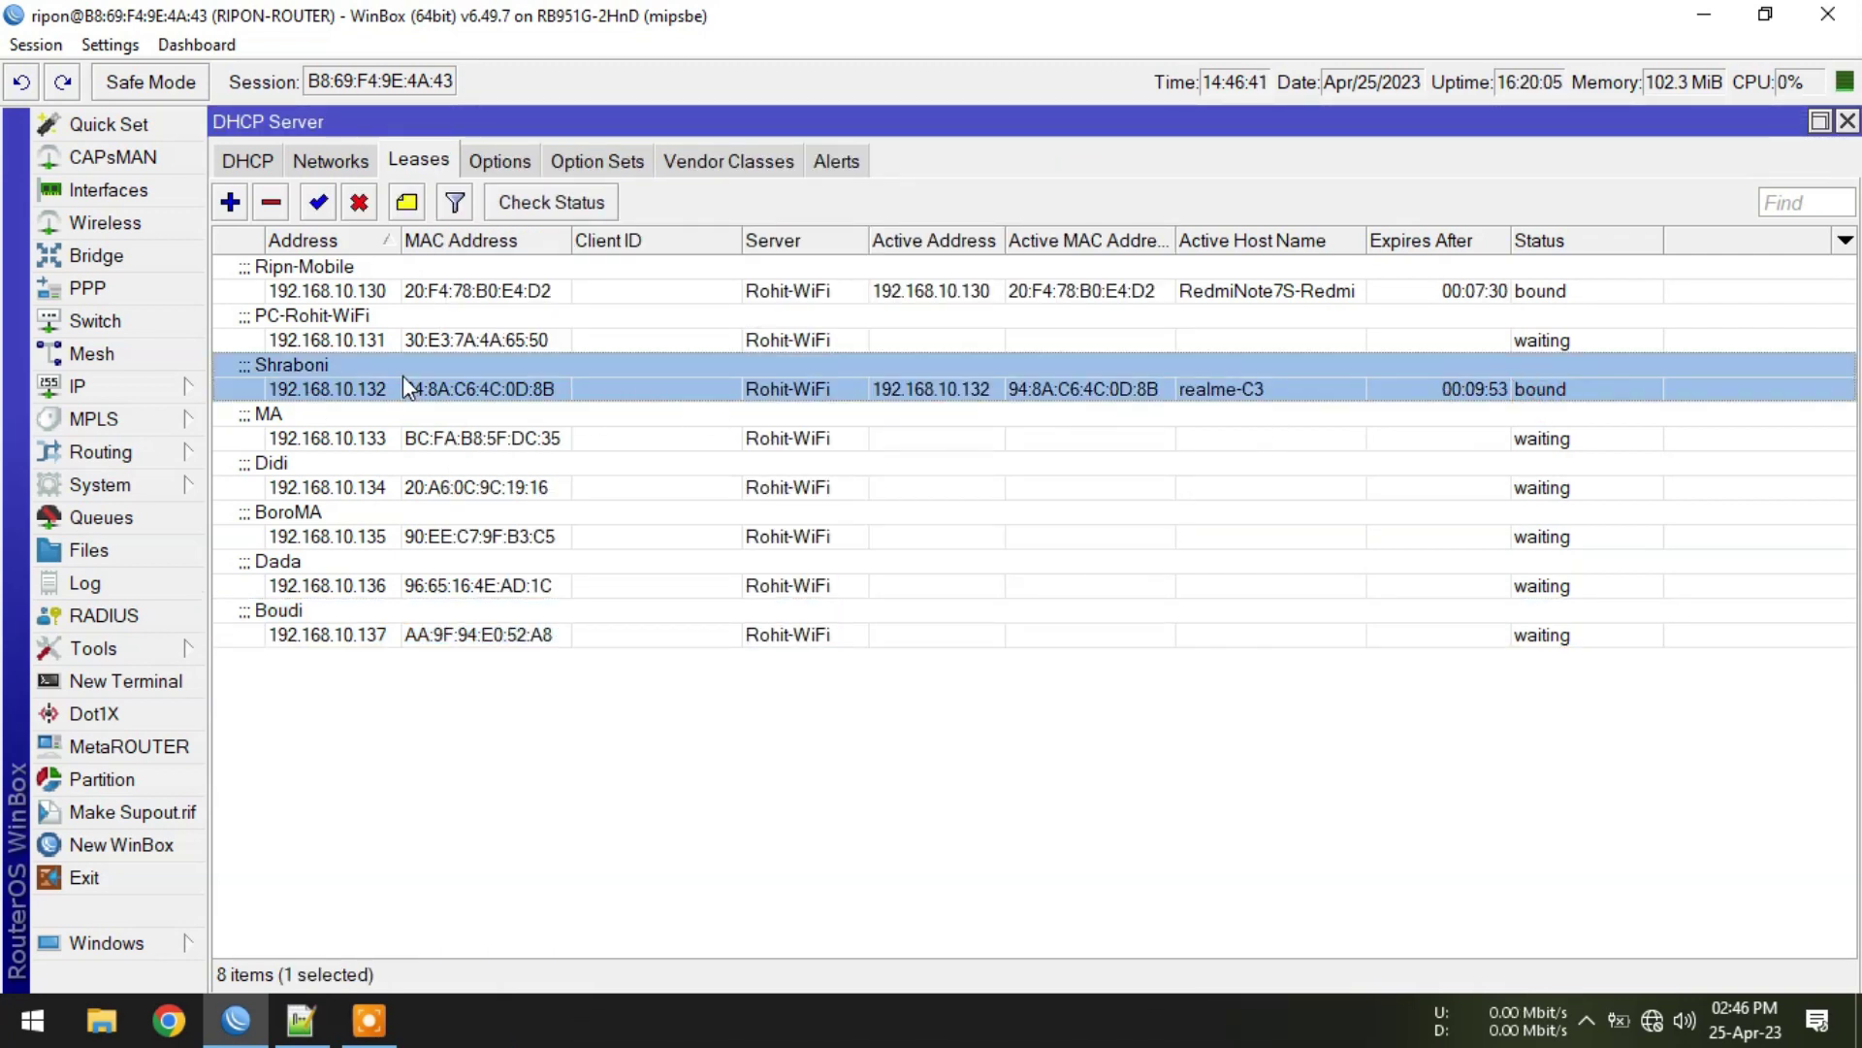
pyautogui.click(76, 385)
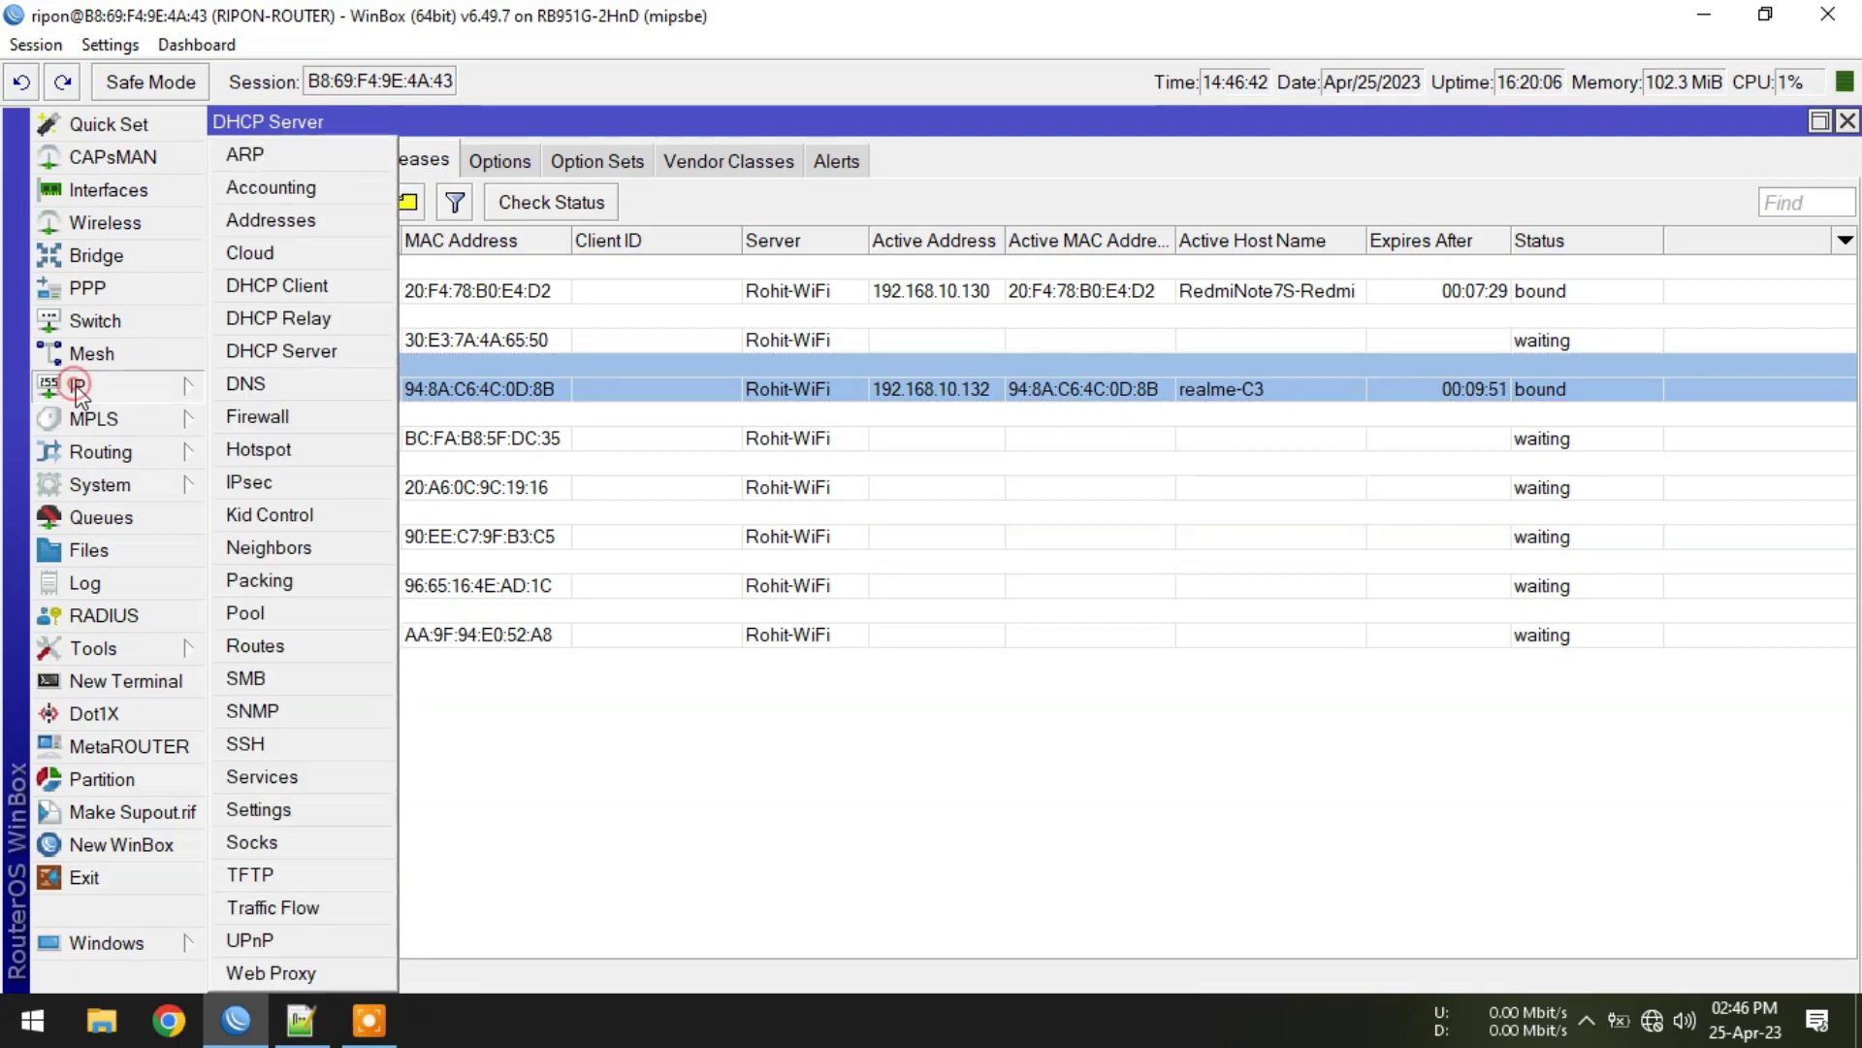
pyautogui.click(291, 416)
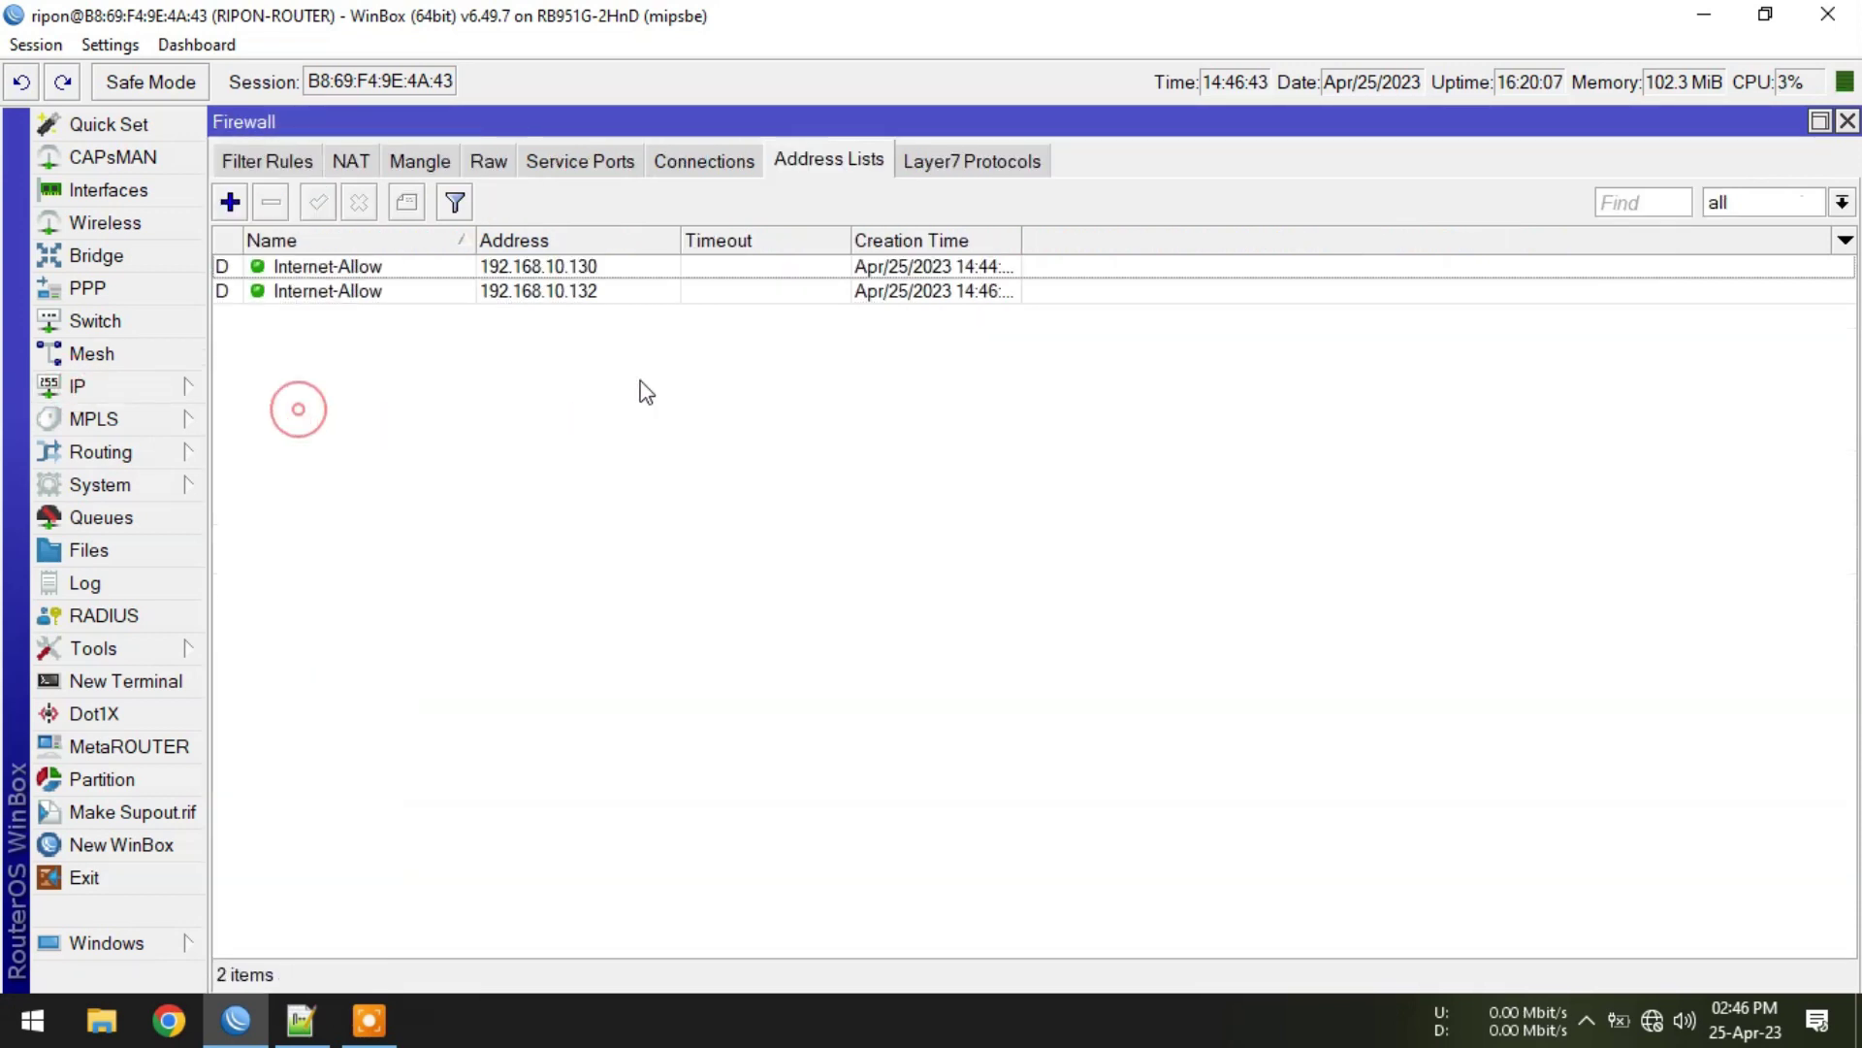
pyautogui.click(590, 290)
pyautogui.click(582, 266)
pyautogui.click(564, 404)
# Add a srcnat NAT rule with source address list Internet-Allow and action masquerade, and save it.
pyautogui.click(354, 163)
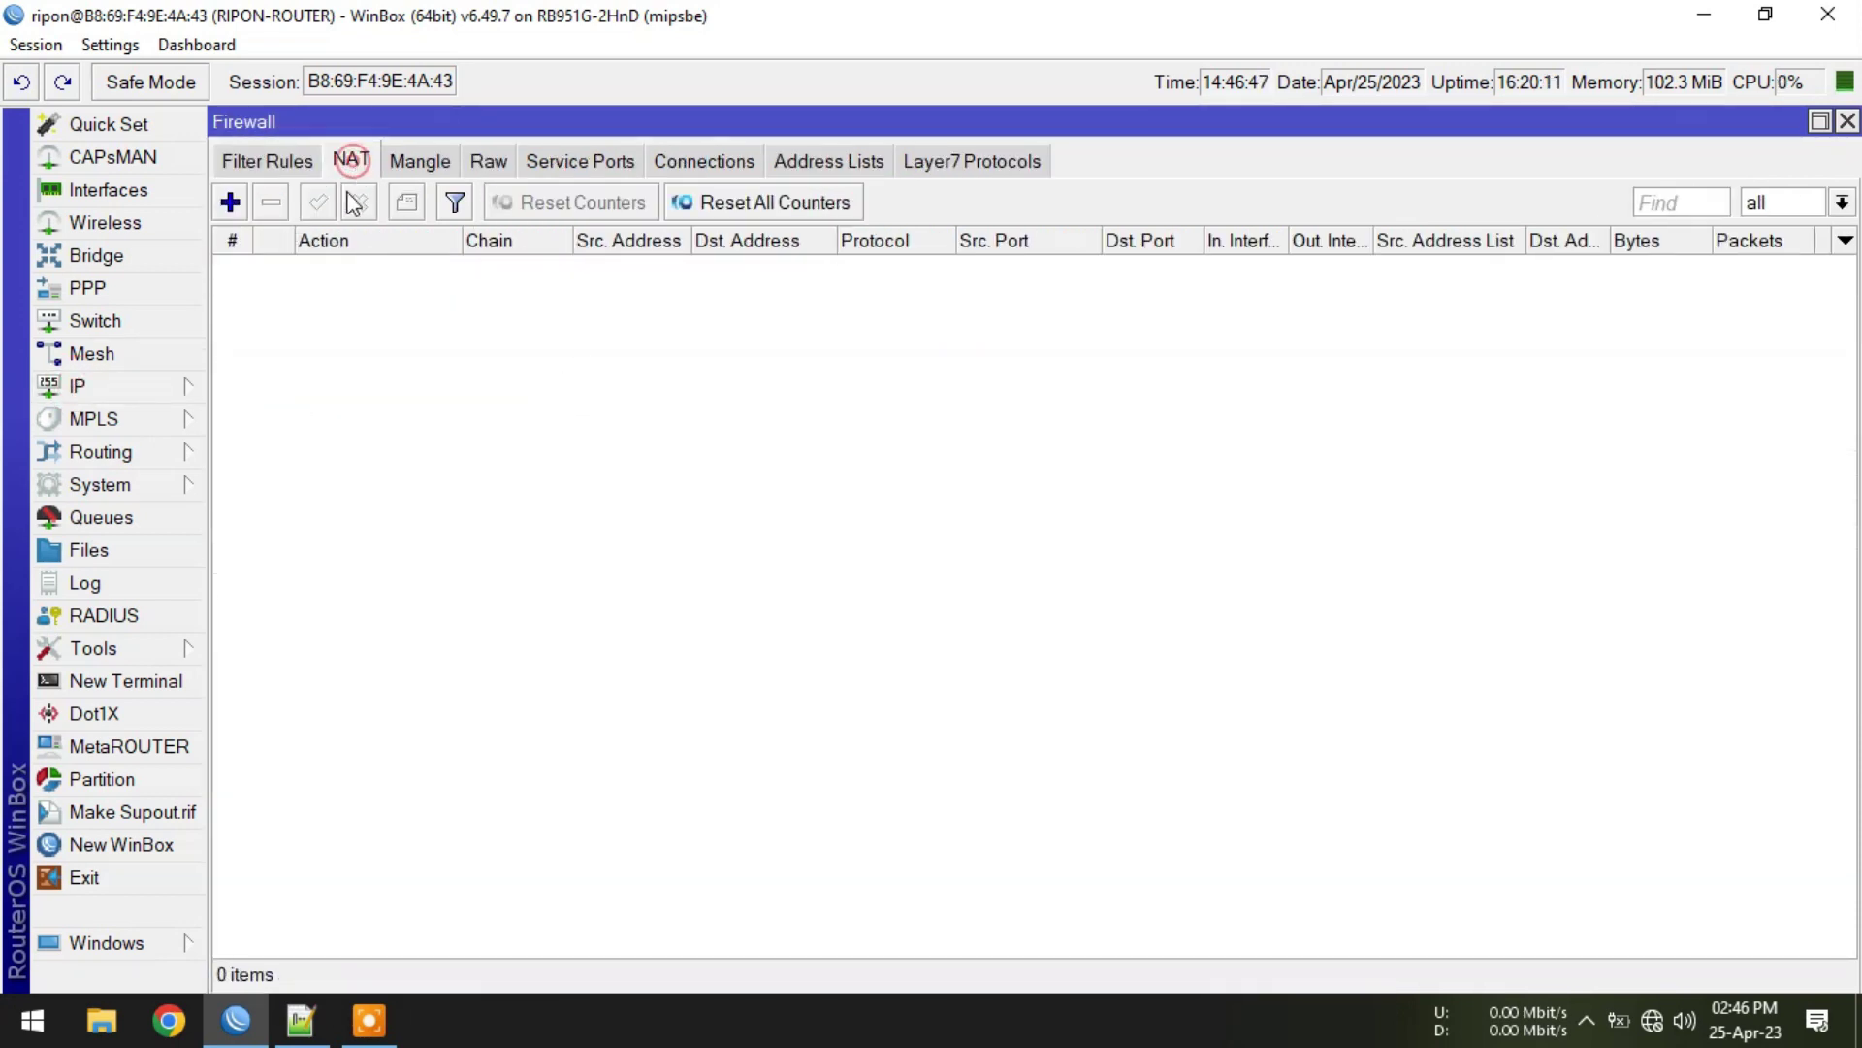
pyautogui.click(231, 202)
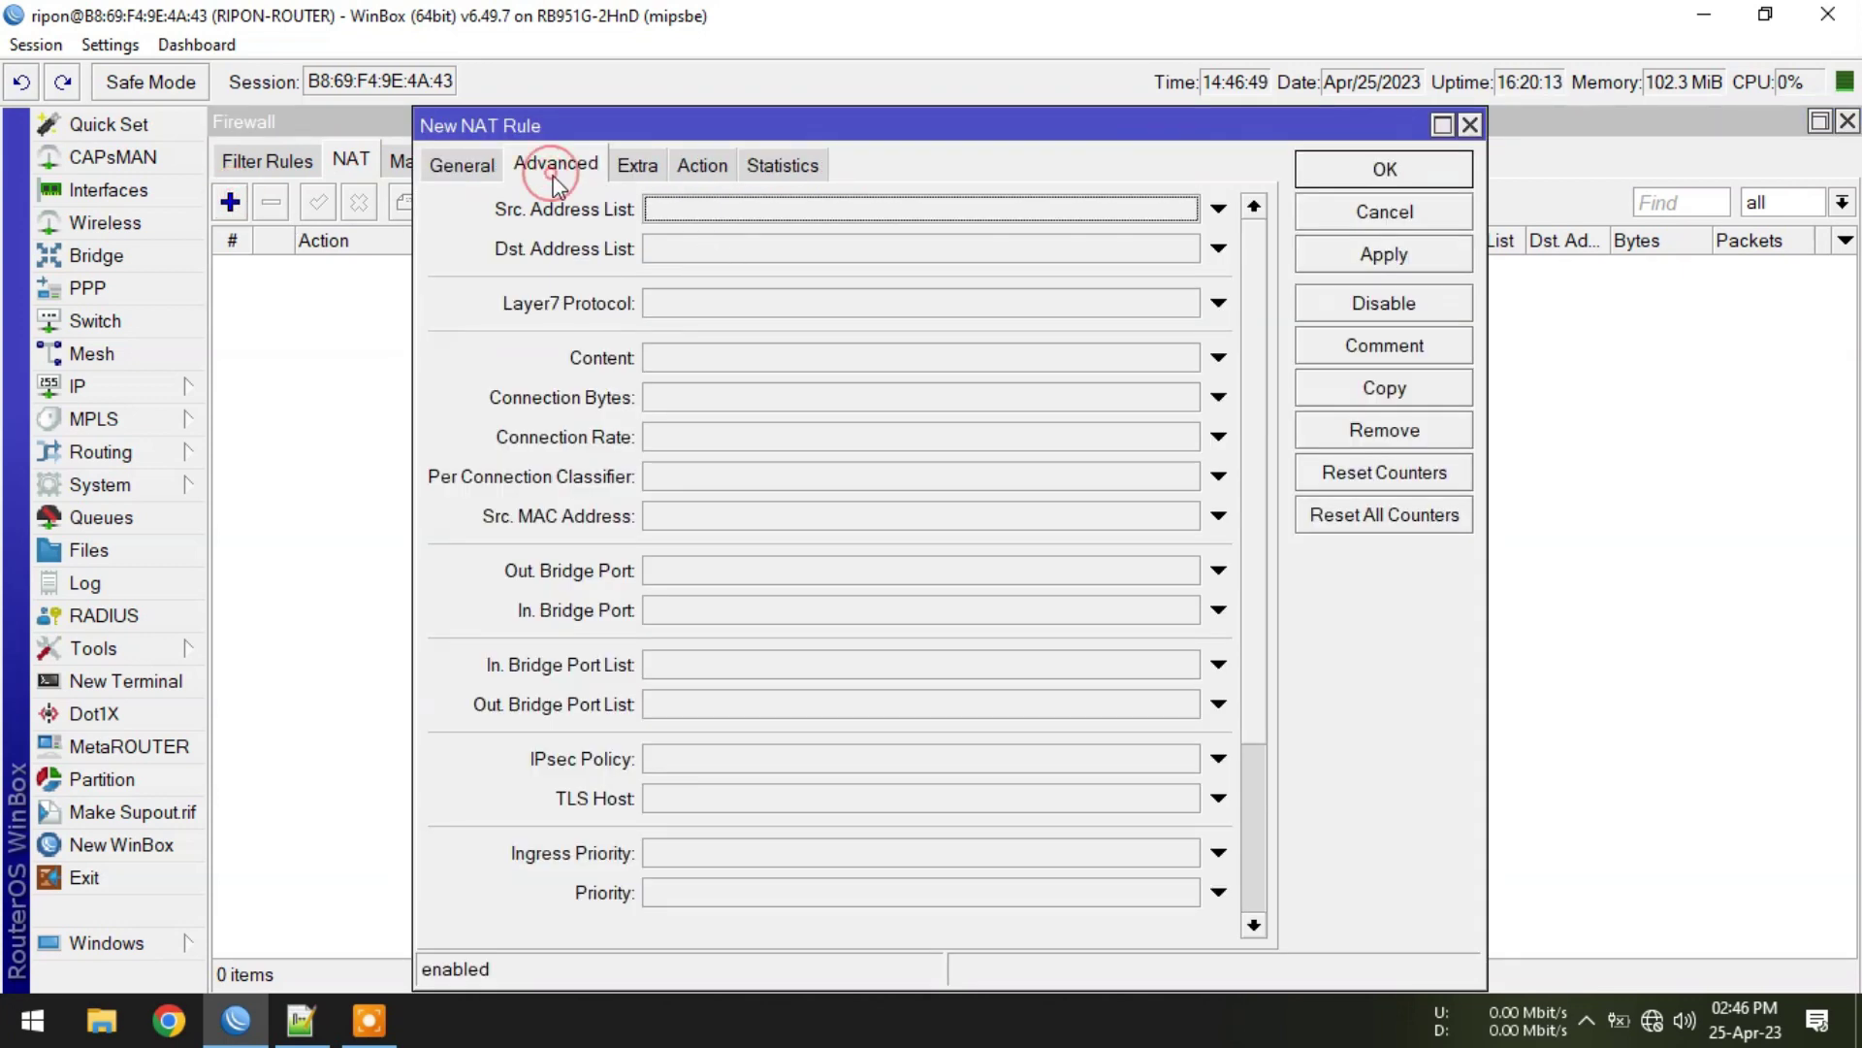
pyautogui.click(942, 205)
pyautogui.click(1186, 209)
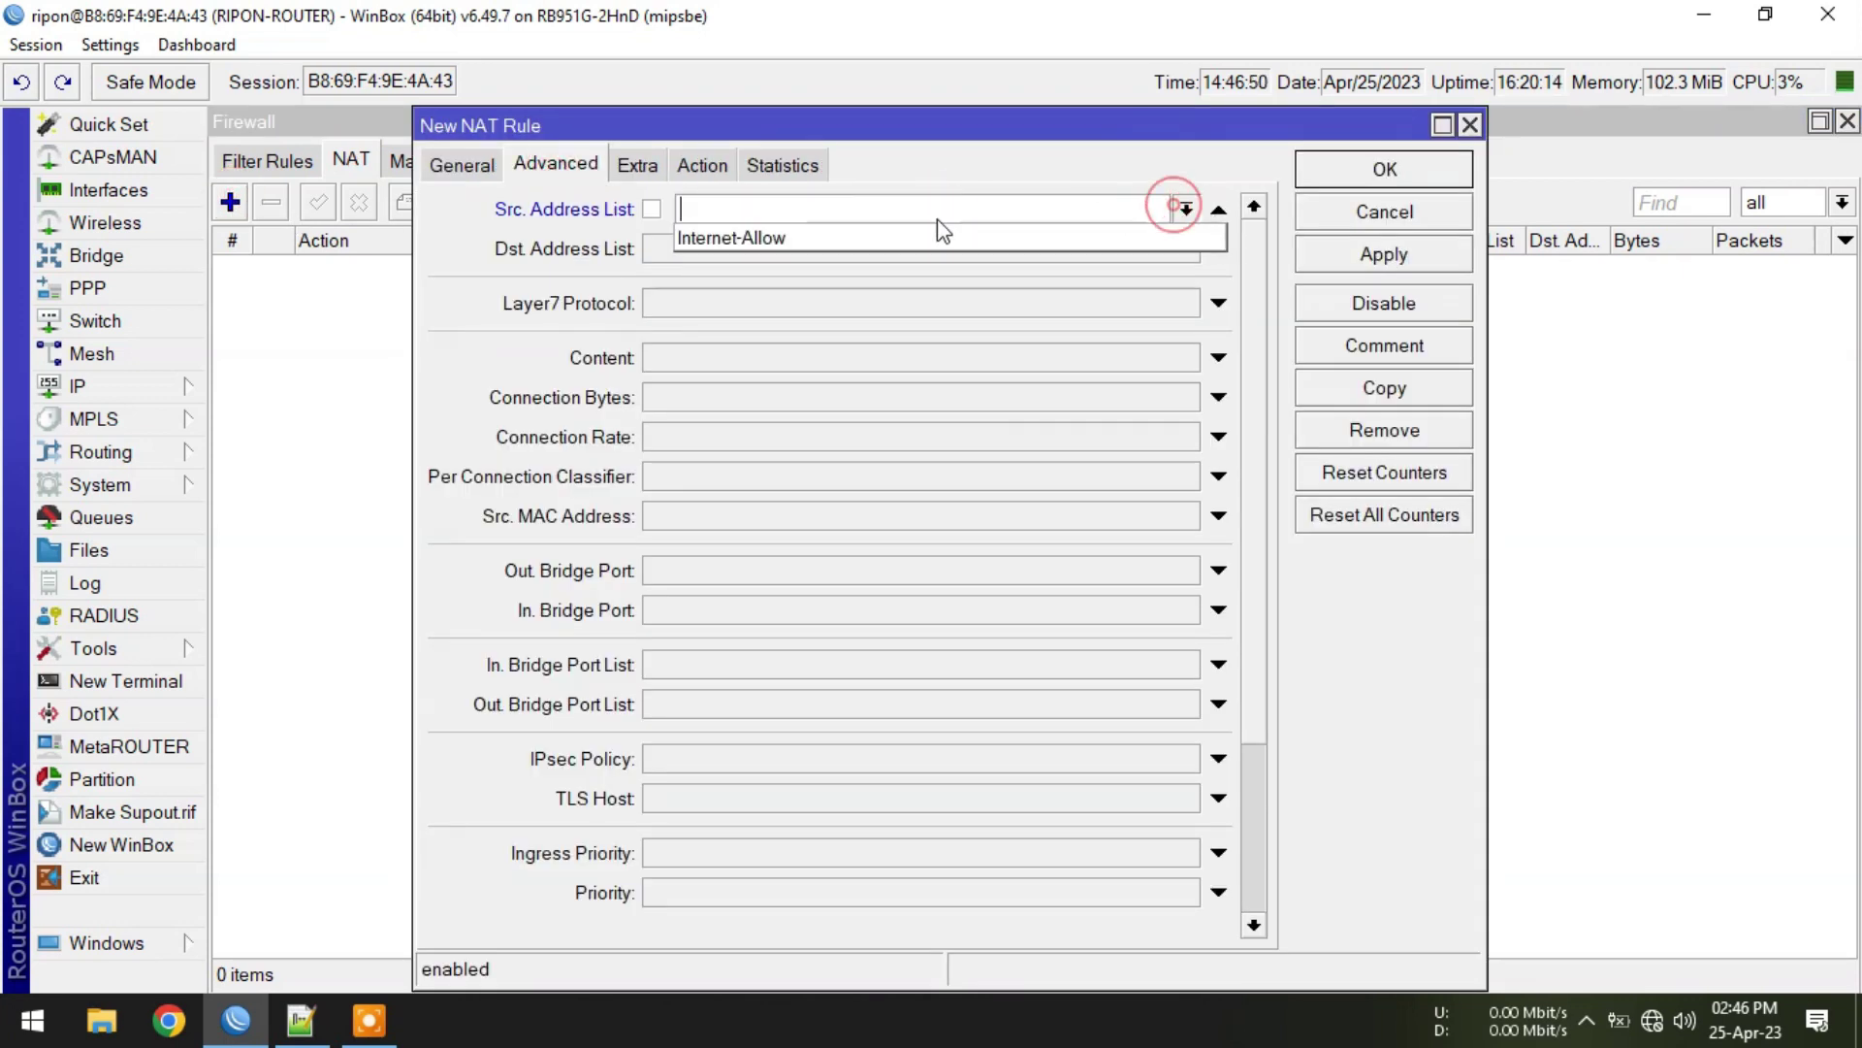
pyautogui.click(813, 243)
pyautogui.click(434, 165)
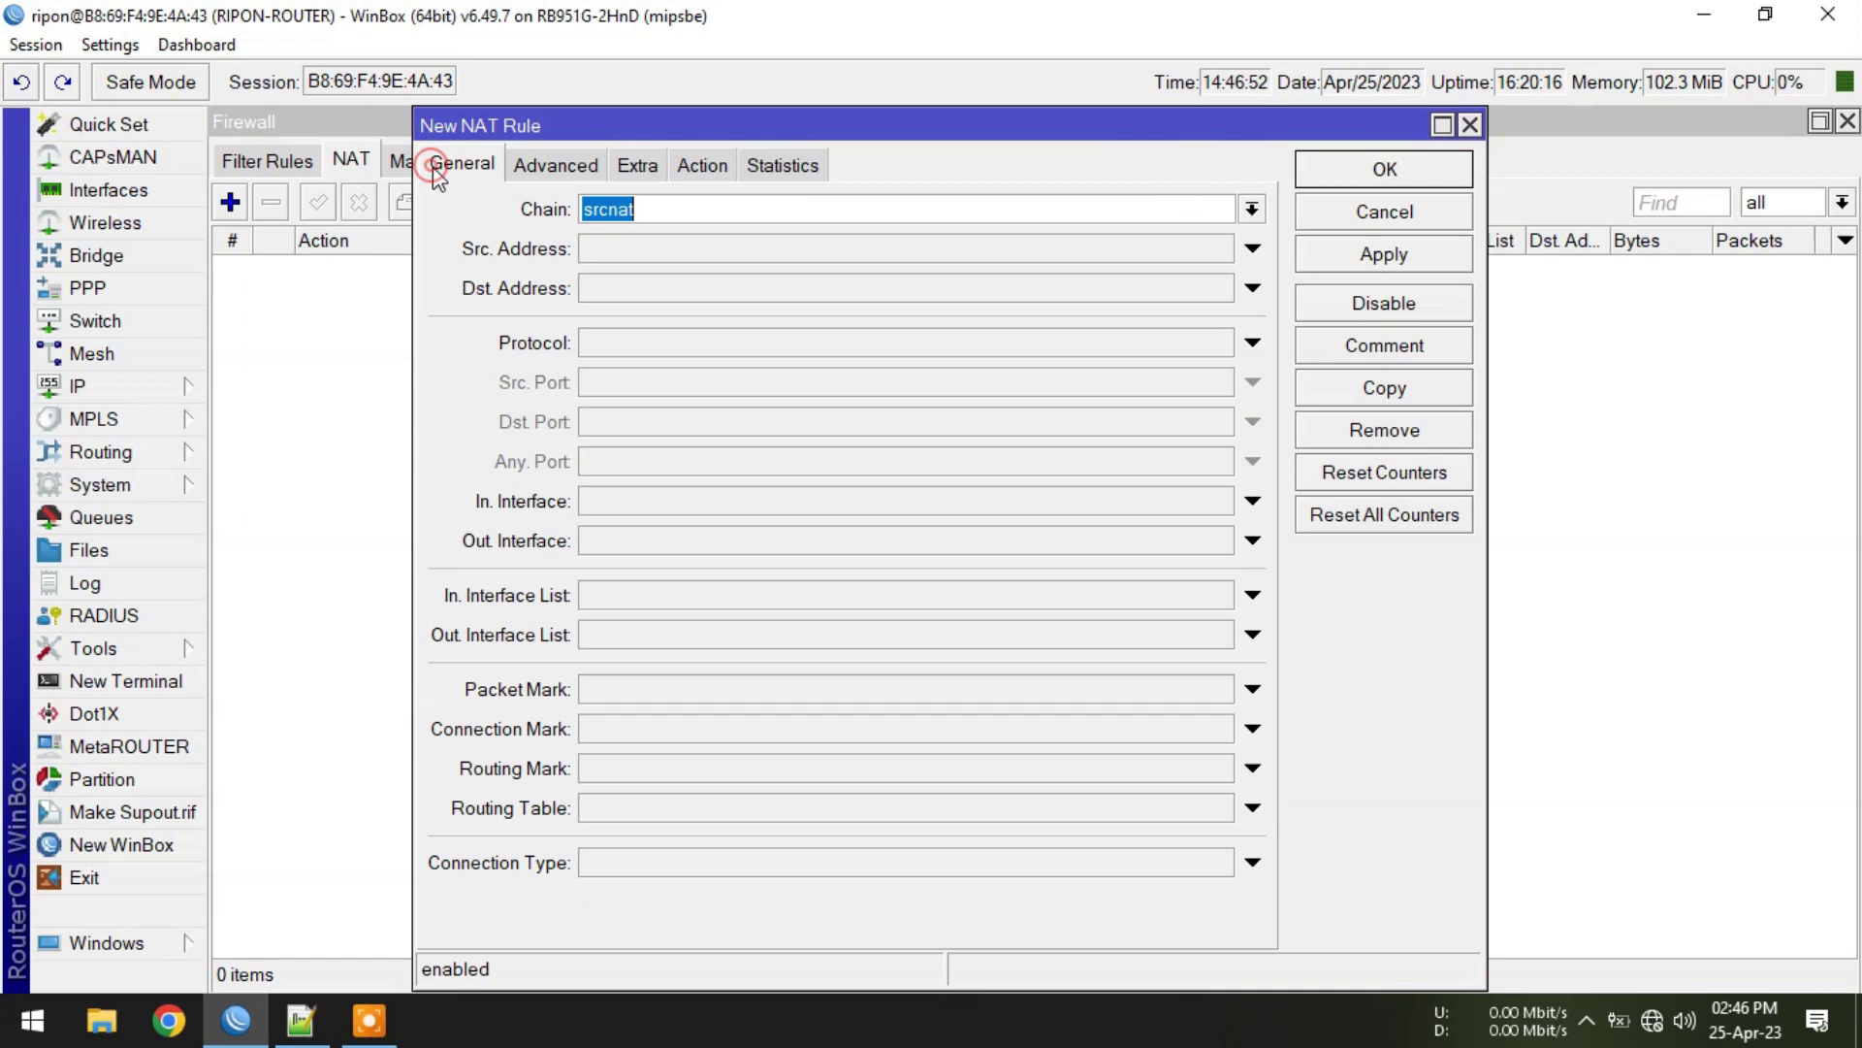
pyautogui.click(706, 163)
pyautogui.click(679, 208)
pyautogui.click(648, 369)
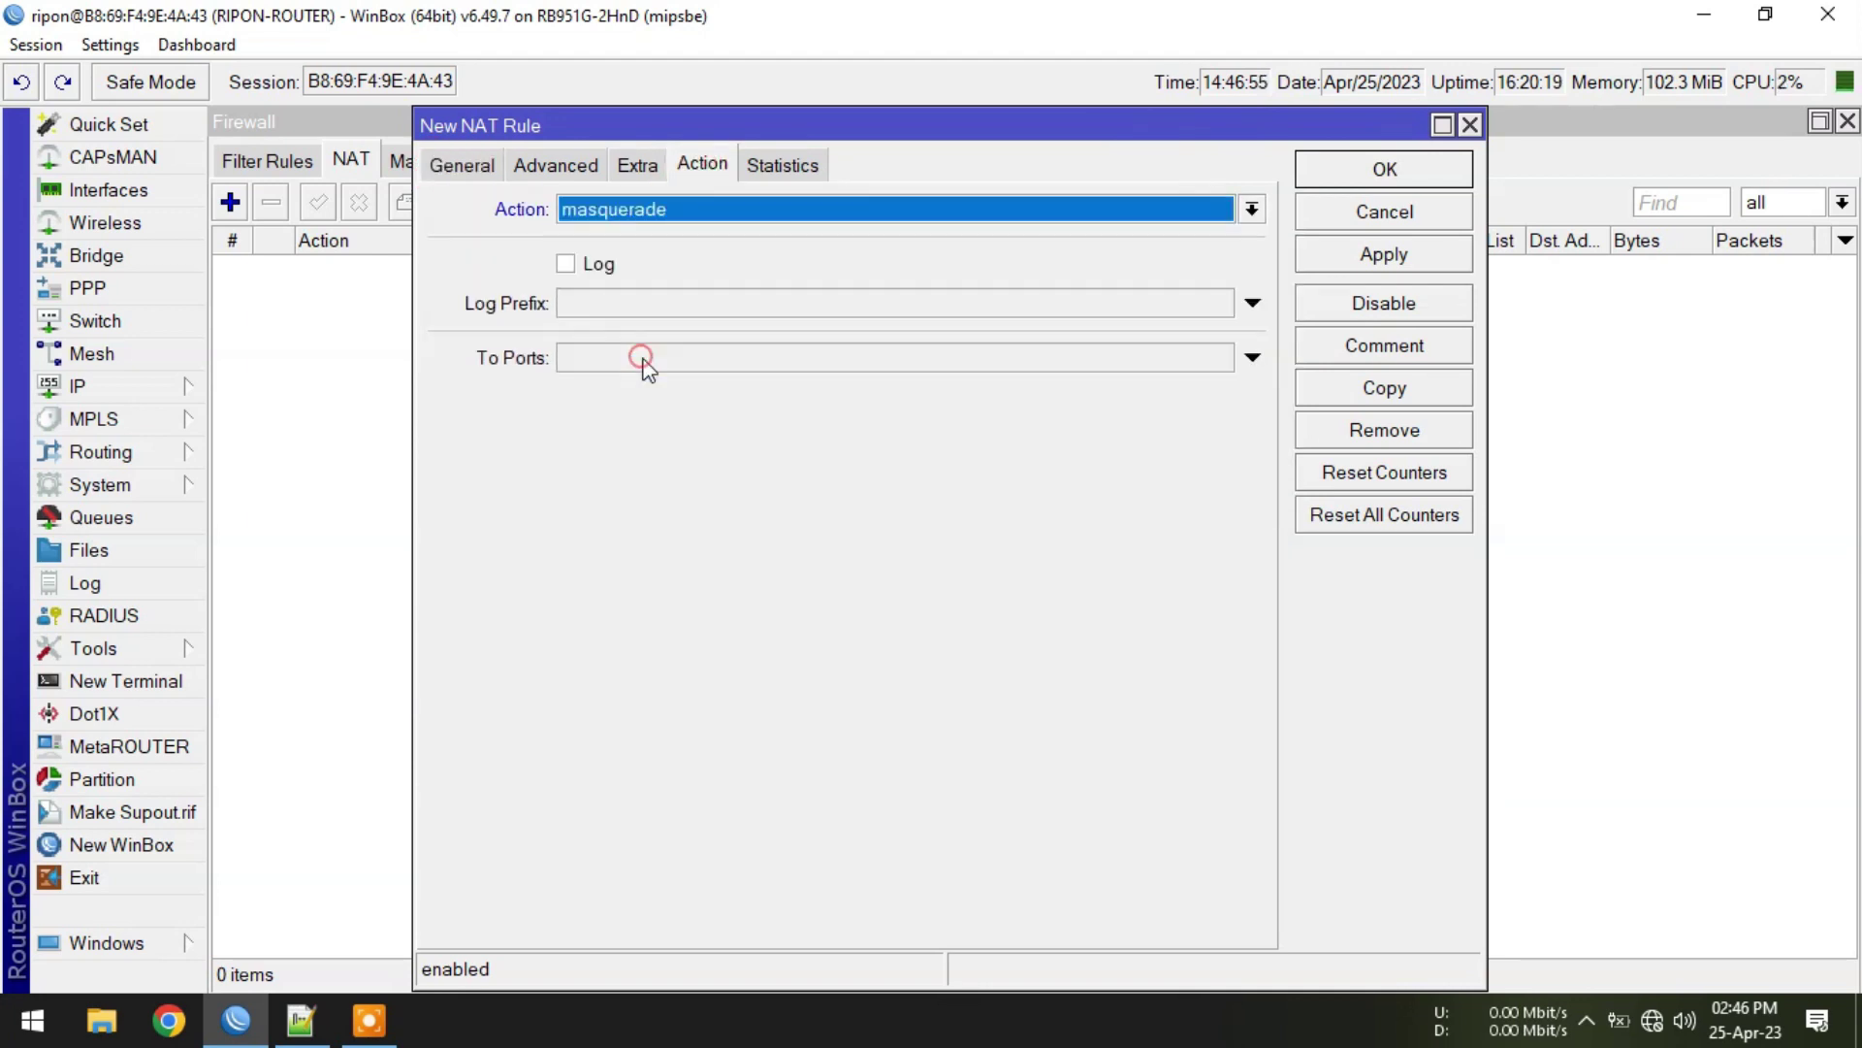
pyautogui.click(1412, 180)
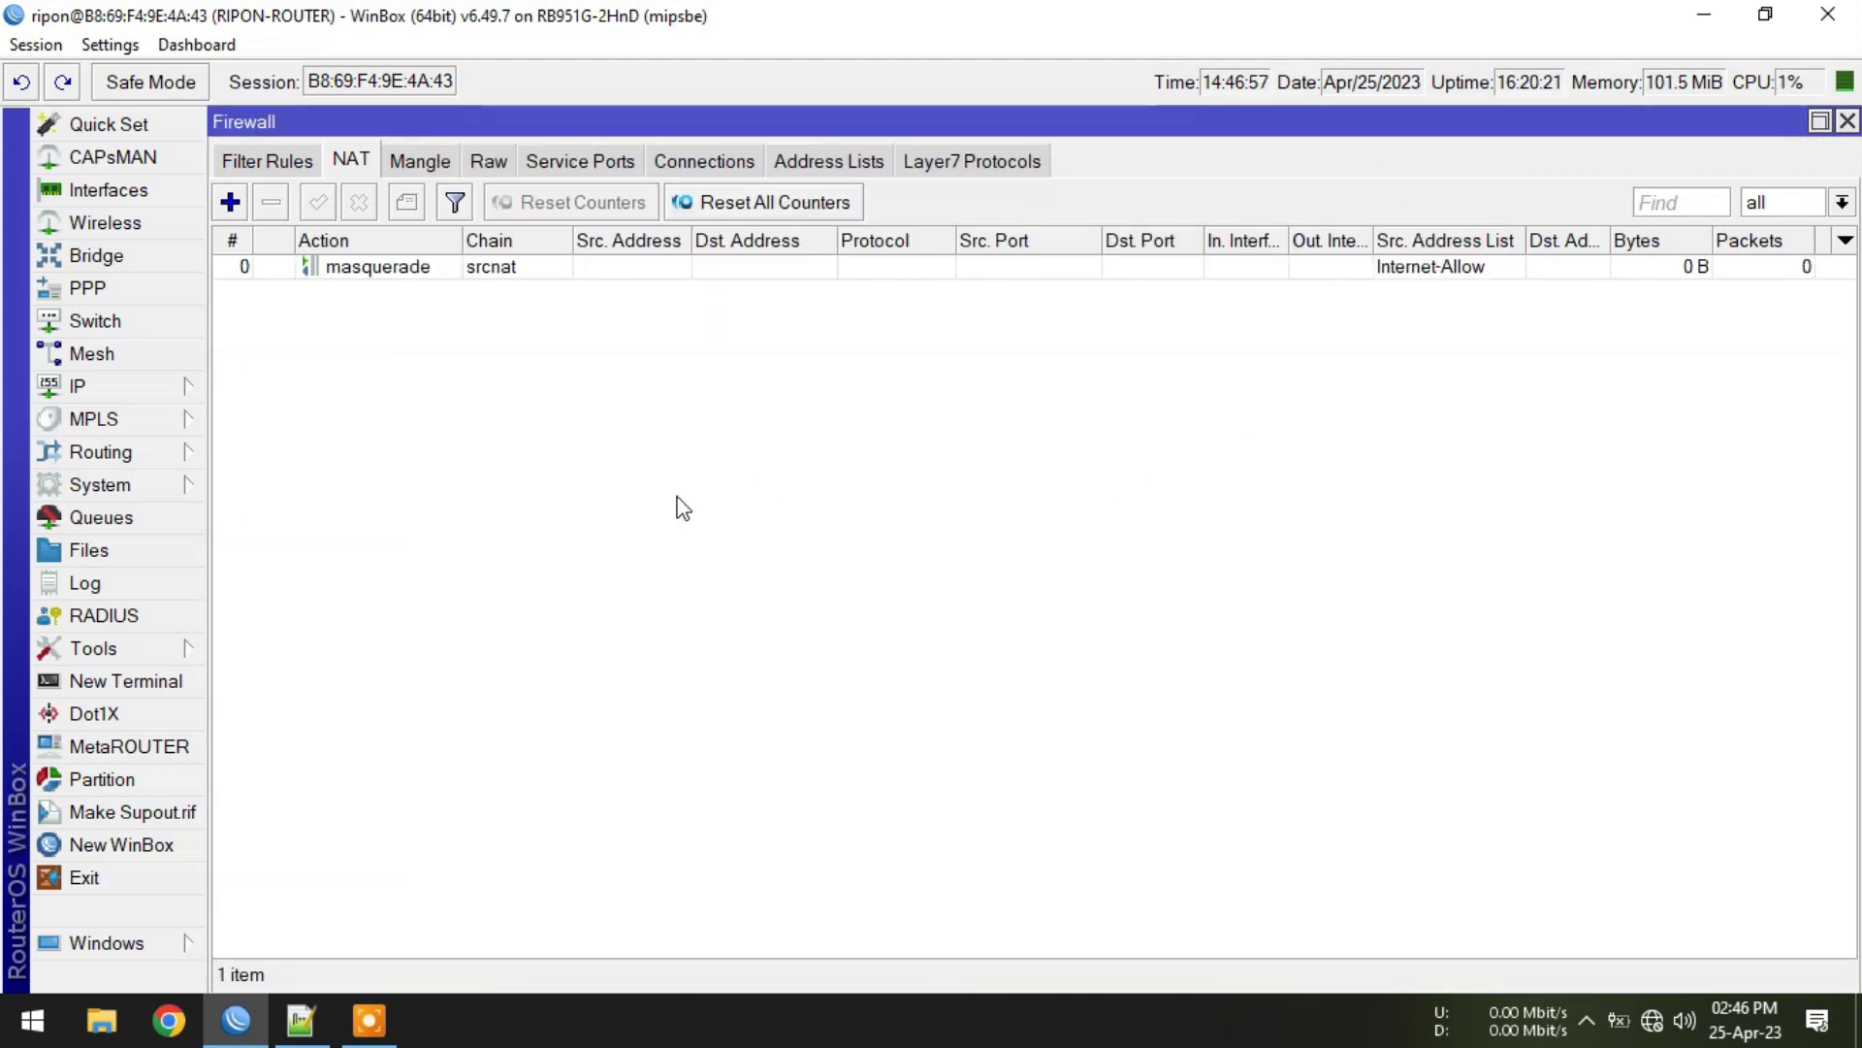
# Examine the simple queue for 192.168.10.132, widening the name column to show its full name.
pyautogui.click(101, 518)
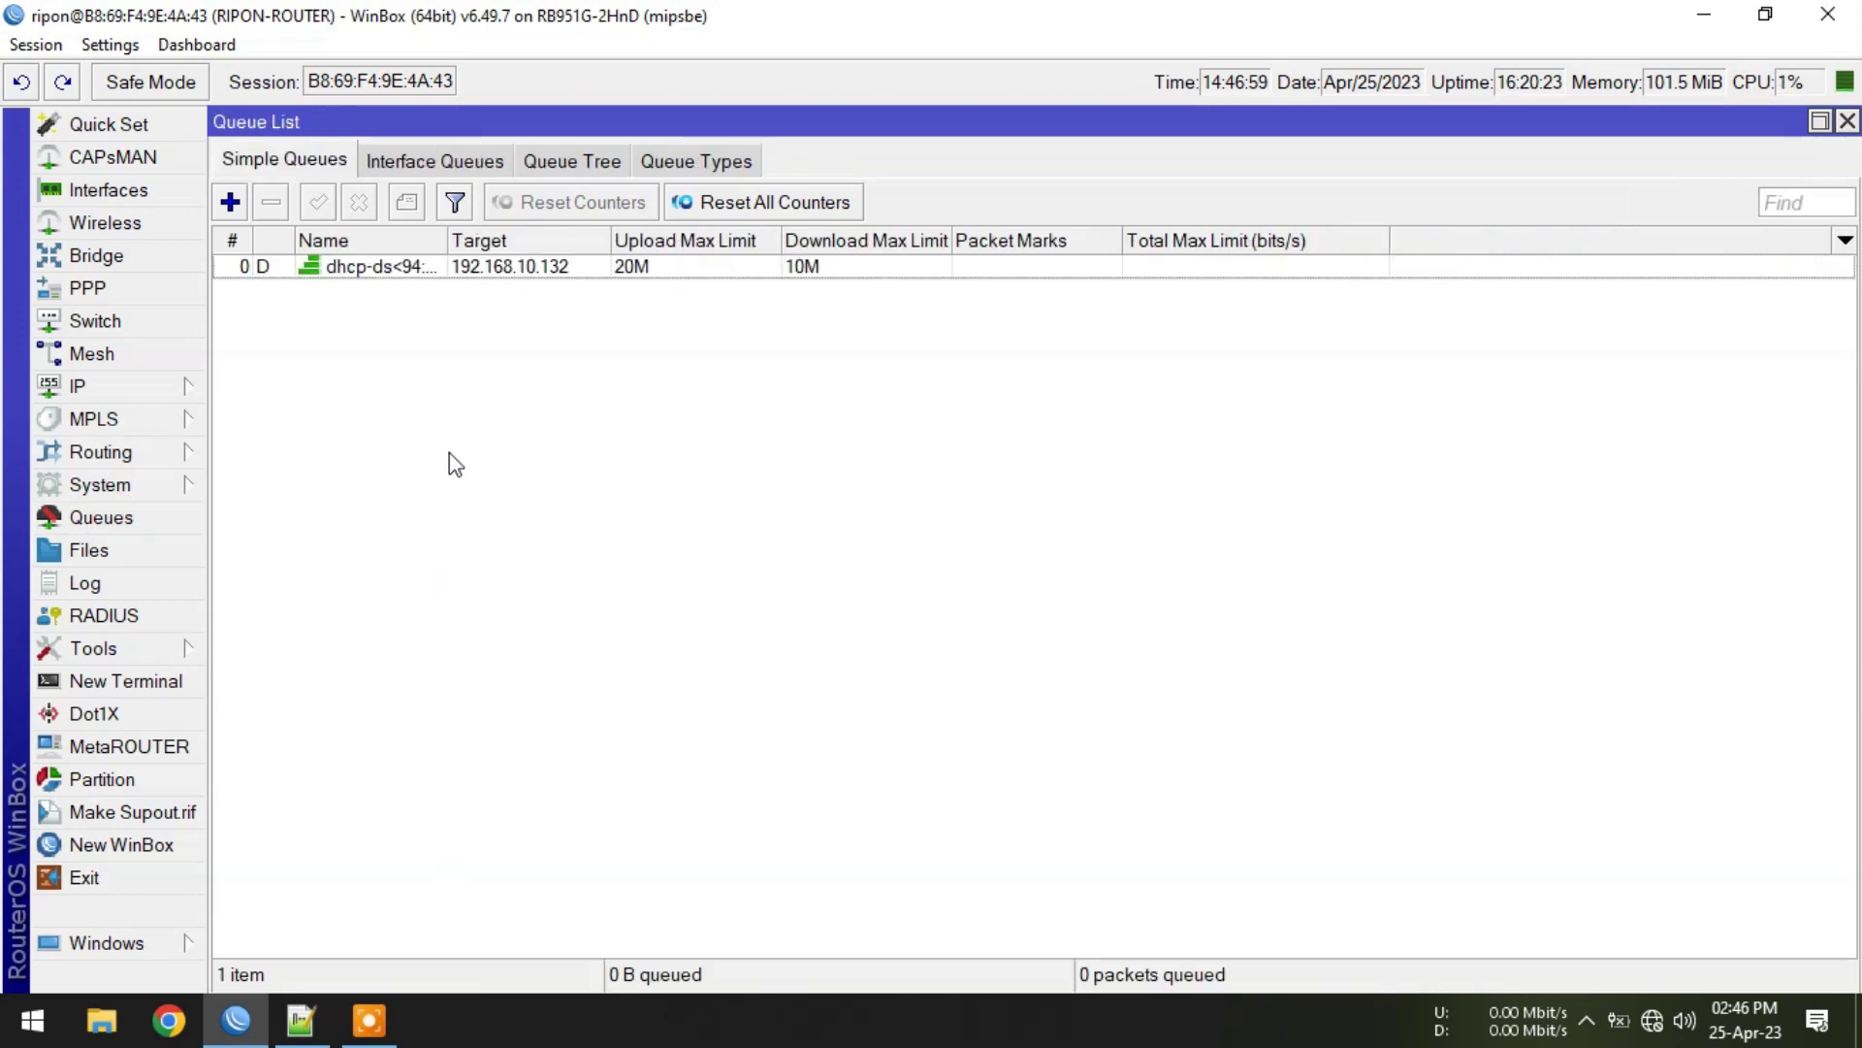
pyautogui.doubleClick(447, 246)
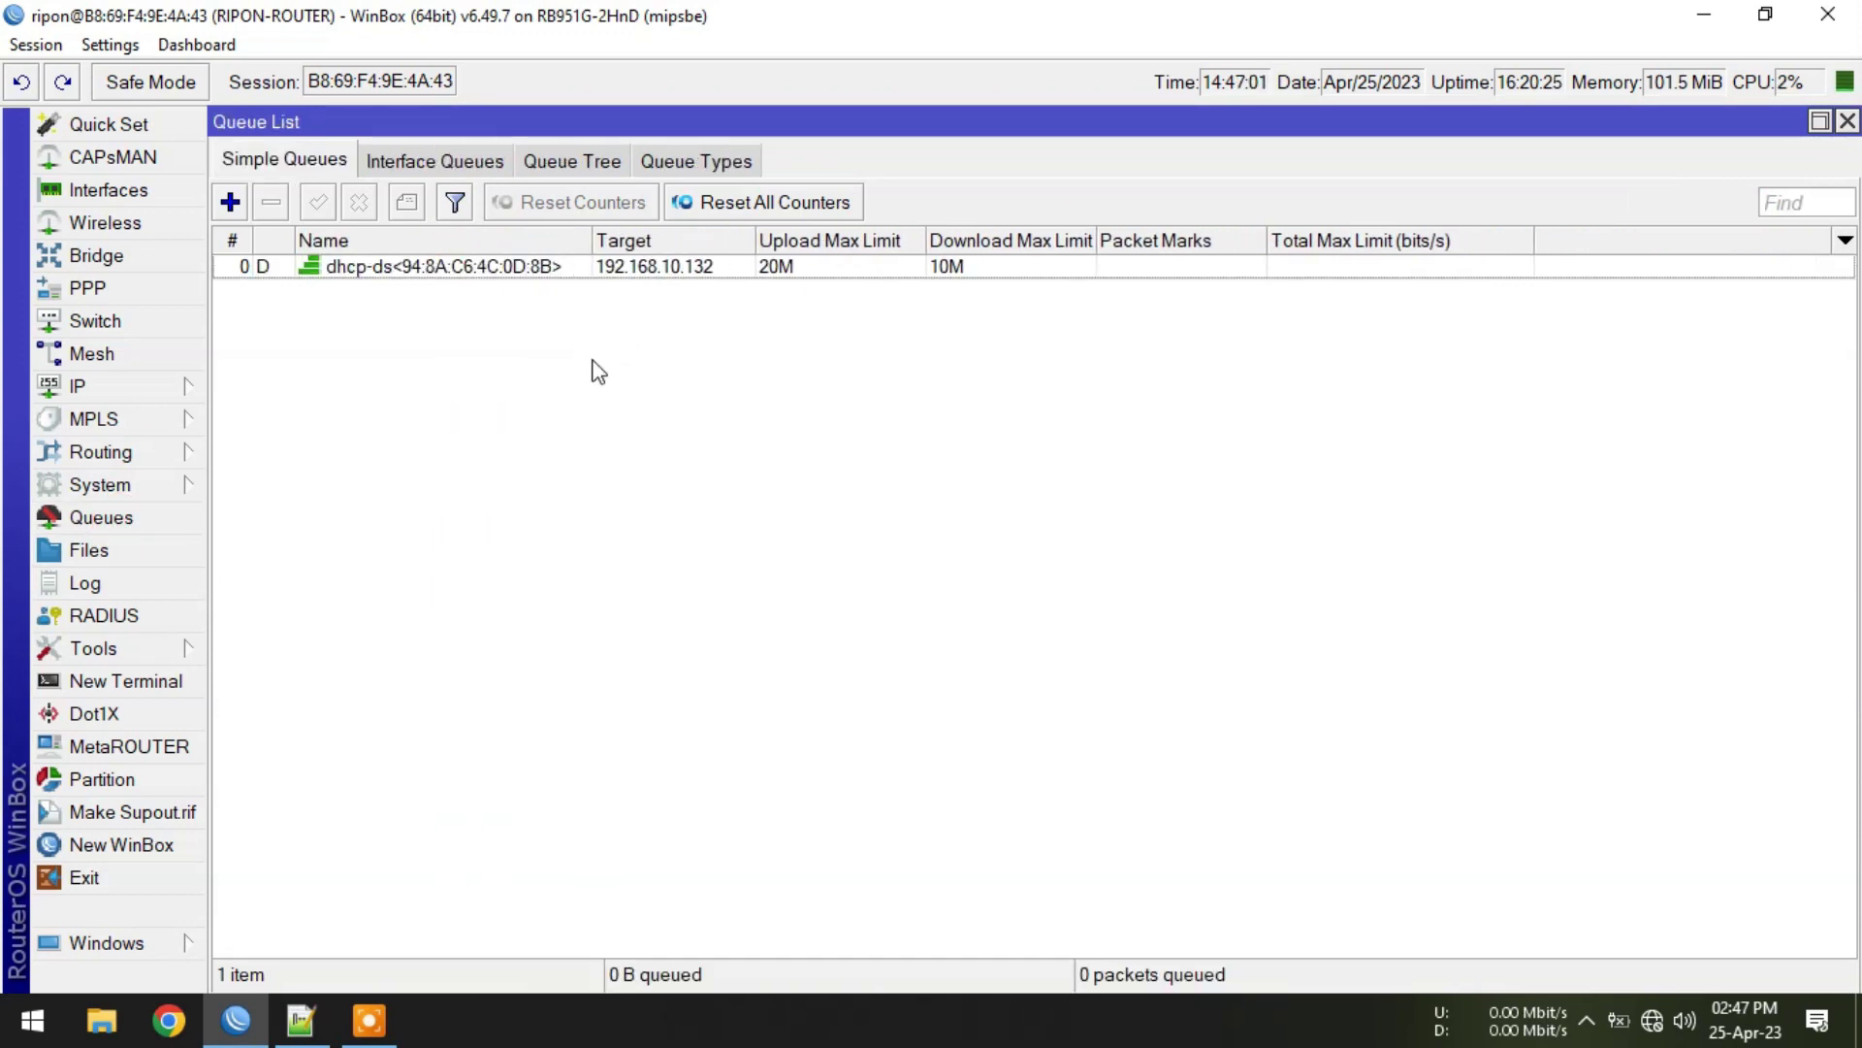
pyautogui.click(576, 268)
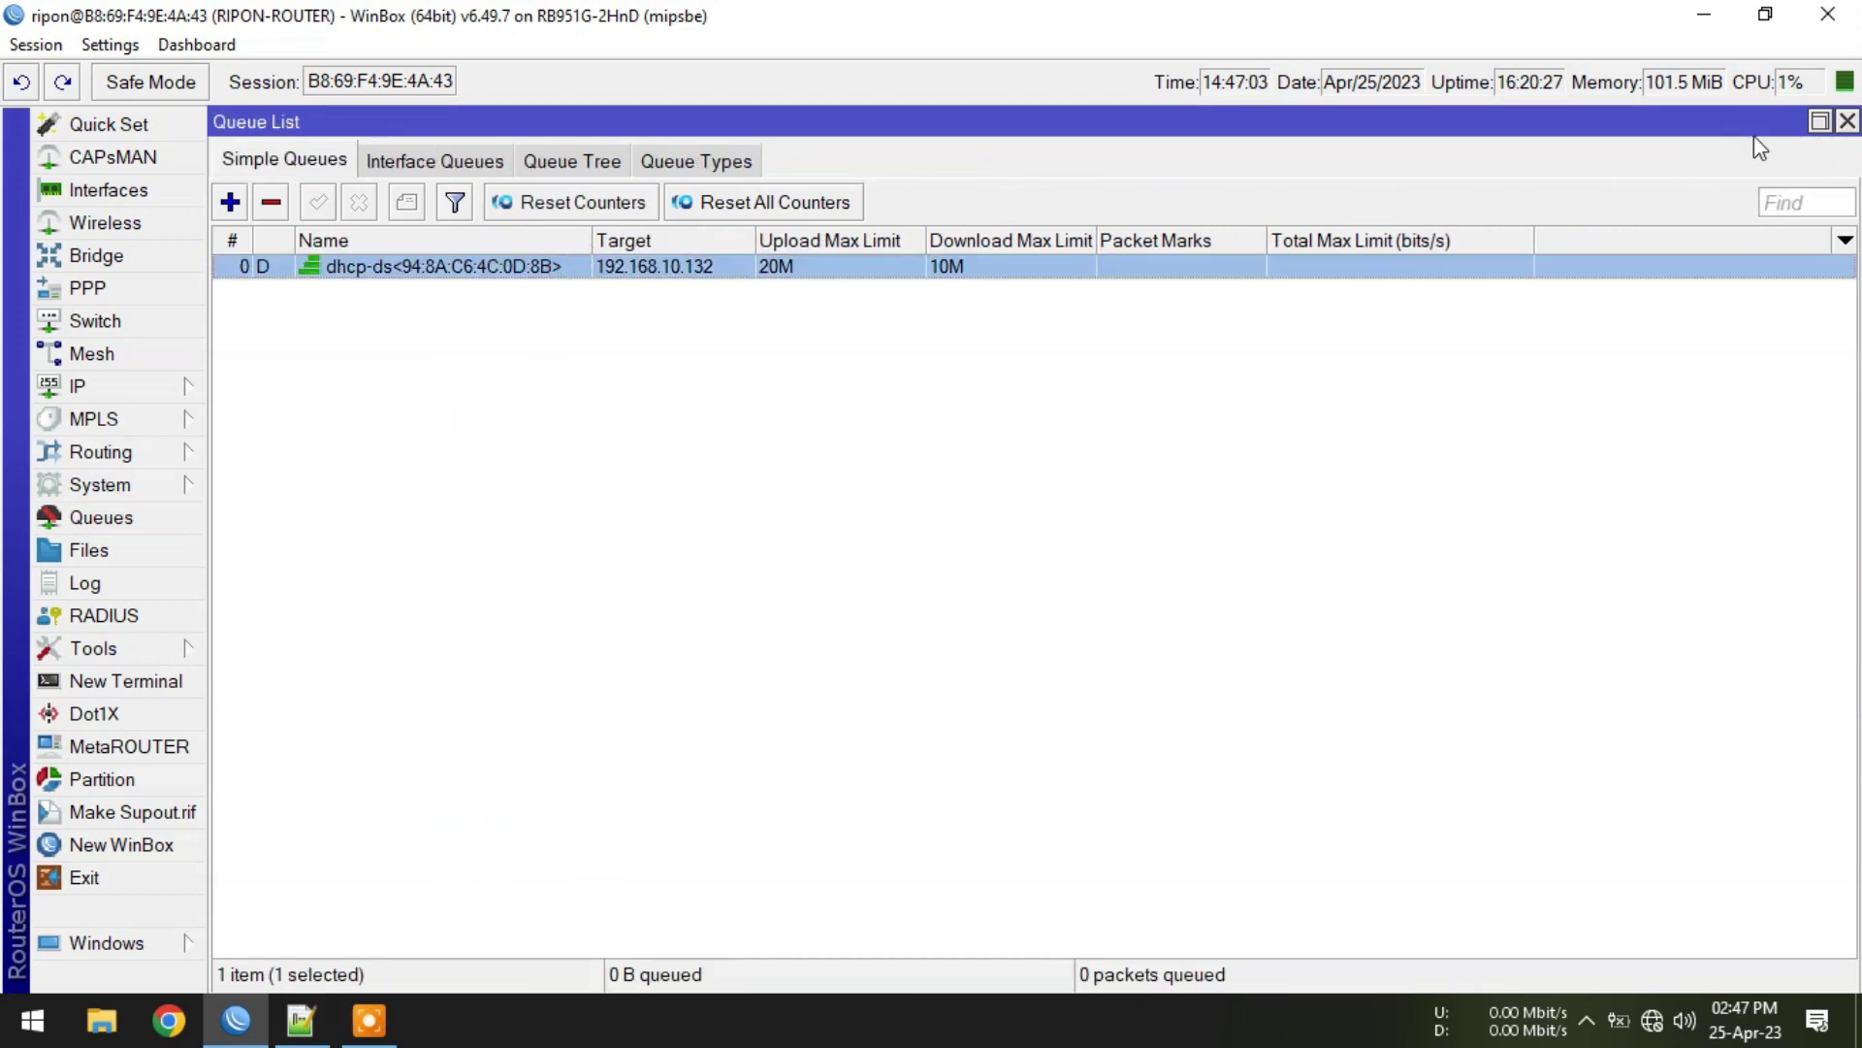
# Close the firewall window and compare the 192.168.10.132 lease's rate limit with its simple queue's upload and download limits side by side.
pyautogui.click(1820, 121)
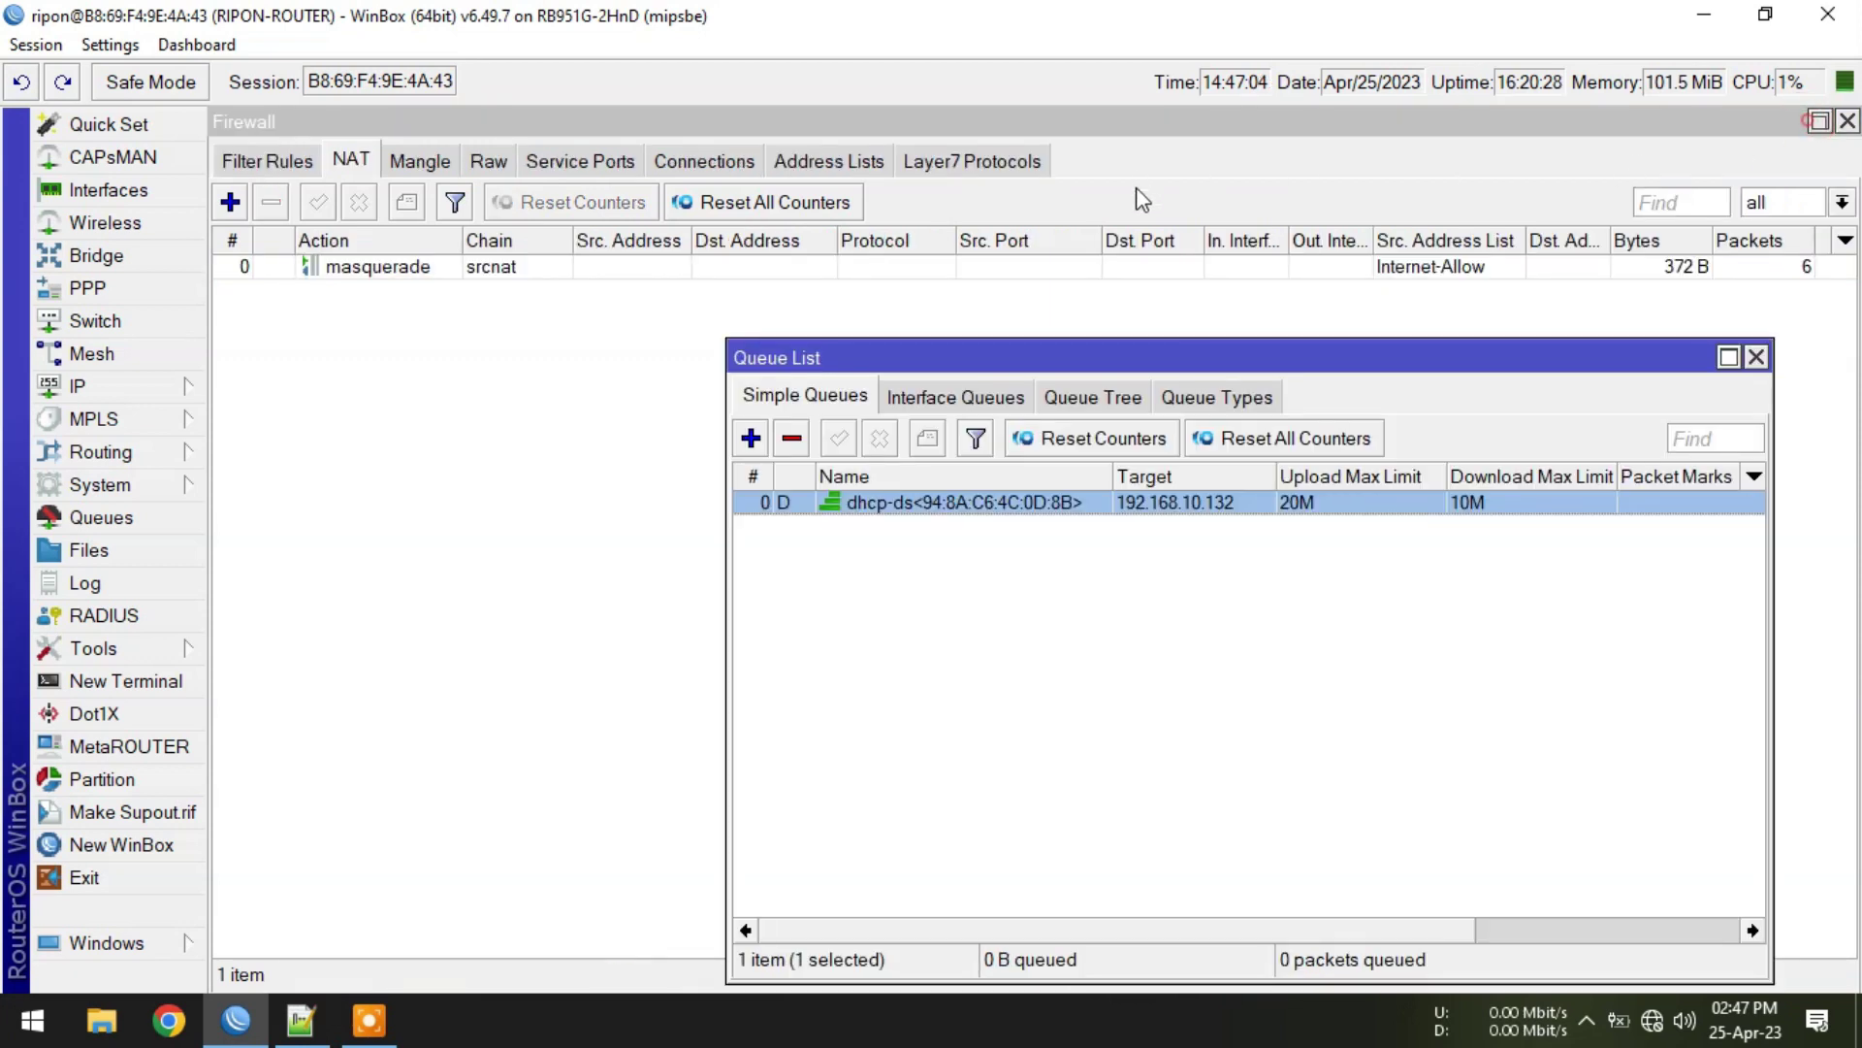
pyautogui.click(1848, 121)
pyautogui.moveTo(1194, 369); pyautogui.dragTo(1013, 490)
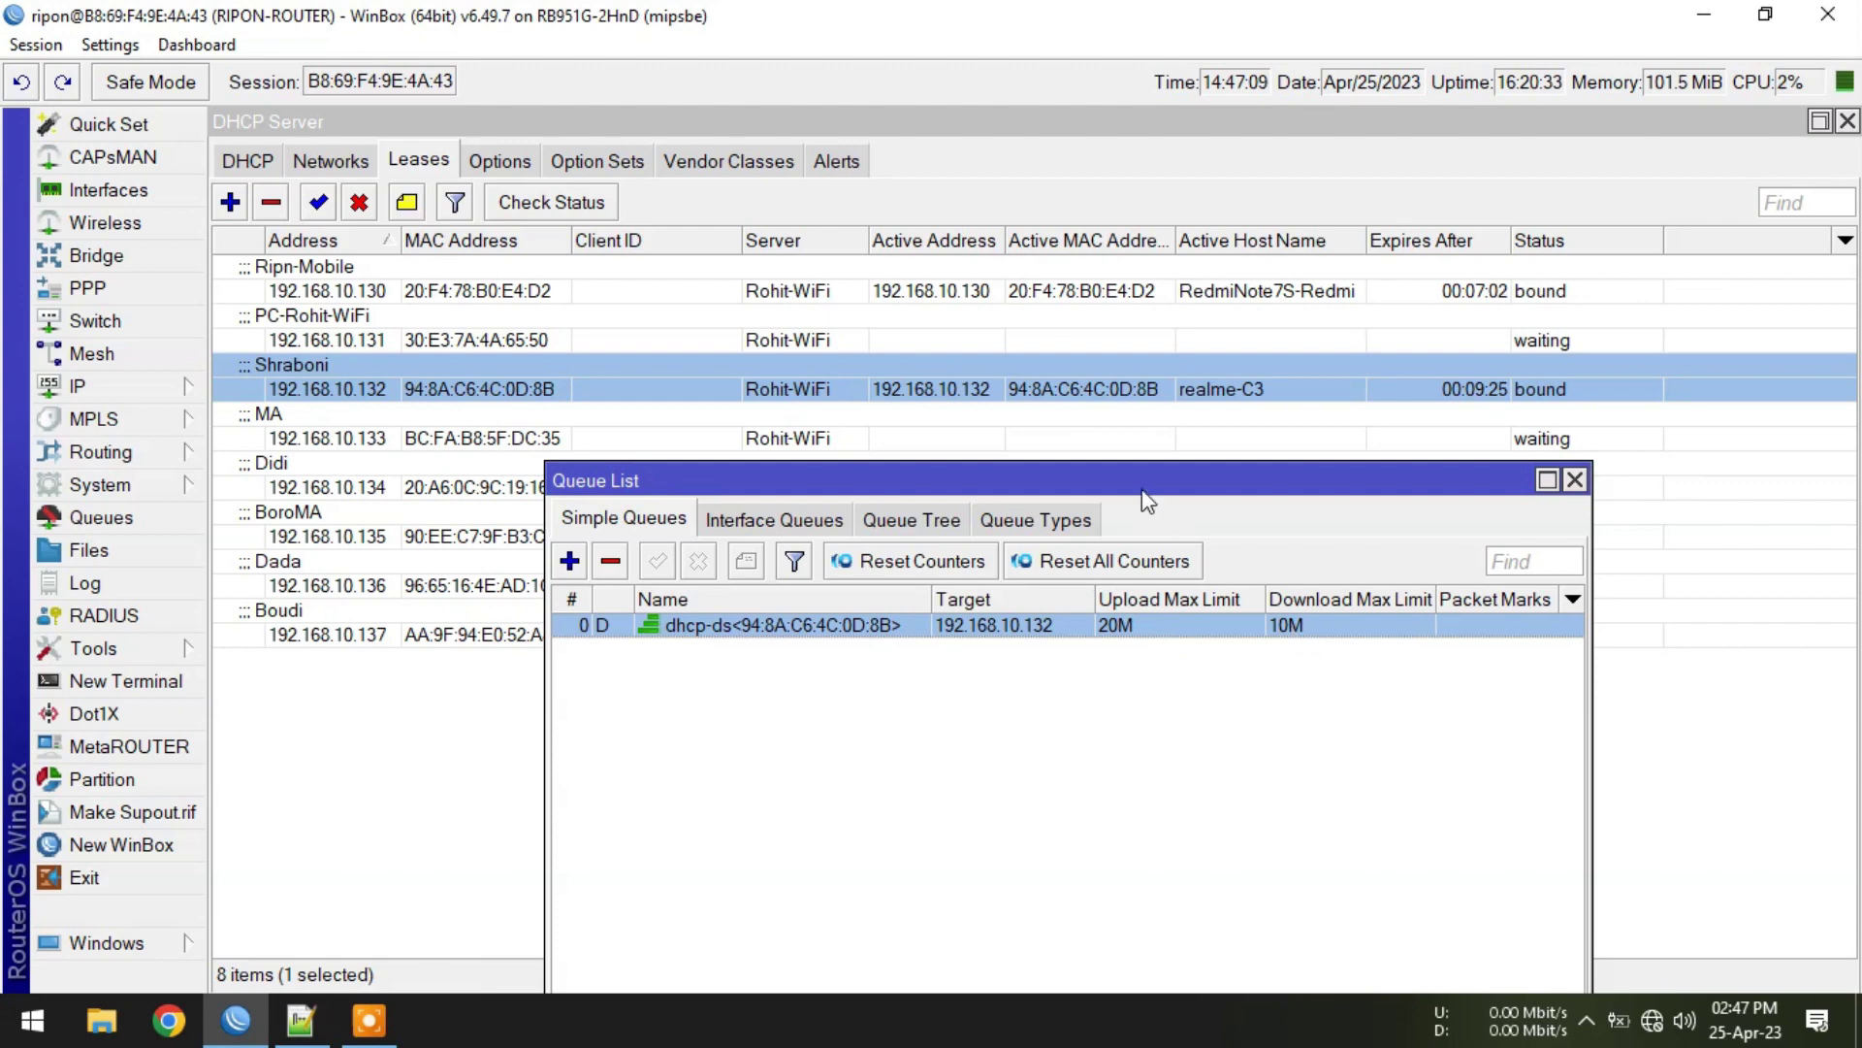
pyautogui.moveTo(1146, 490); pyautogui.dragTo(1072, 499)
pyautogui.doubleClick(361, 388)
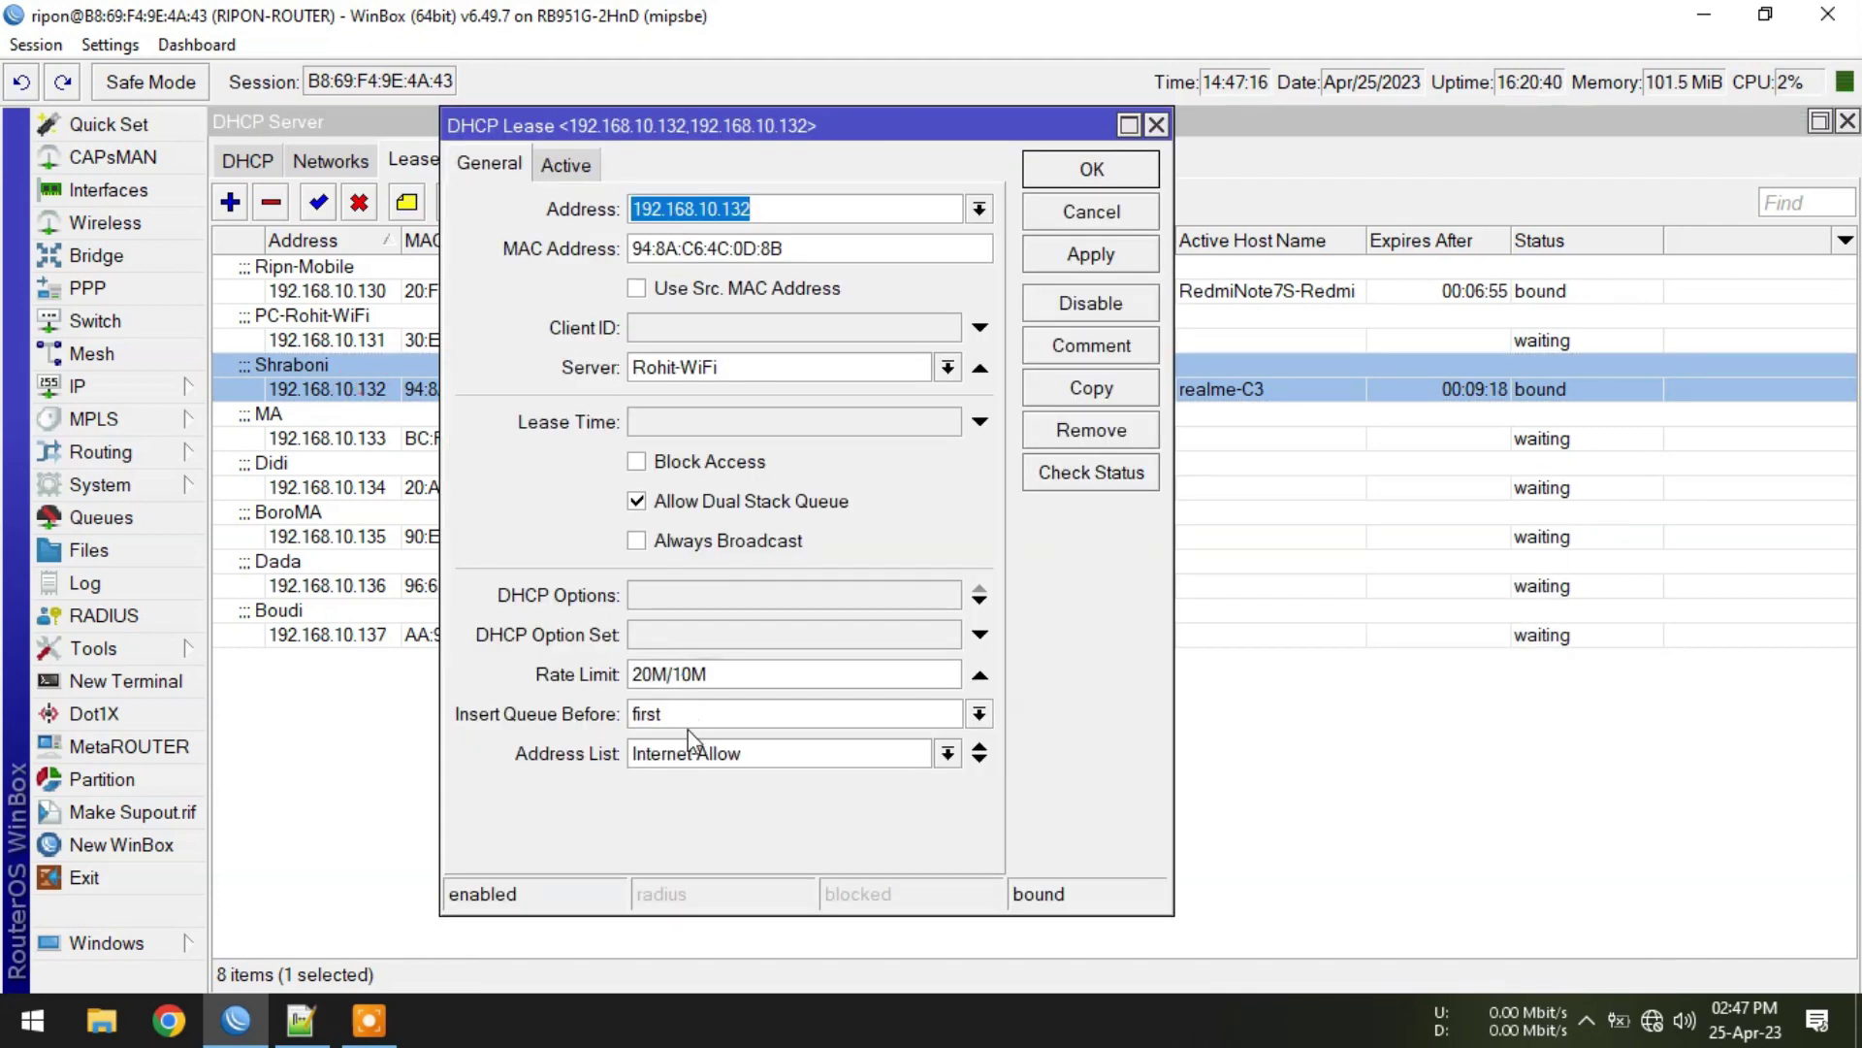
pyautogui.doubleClick(727, 671)
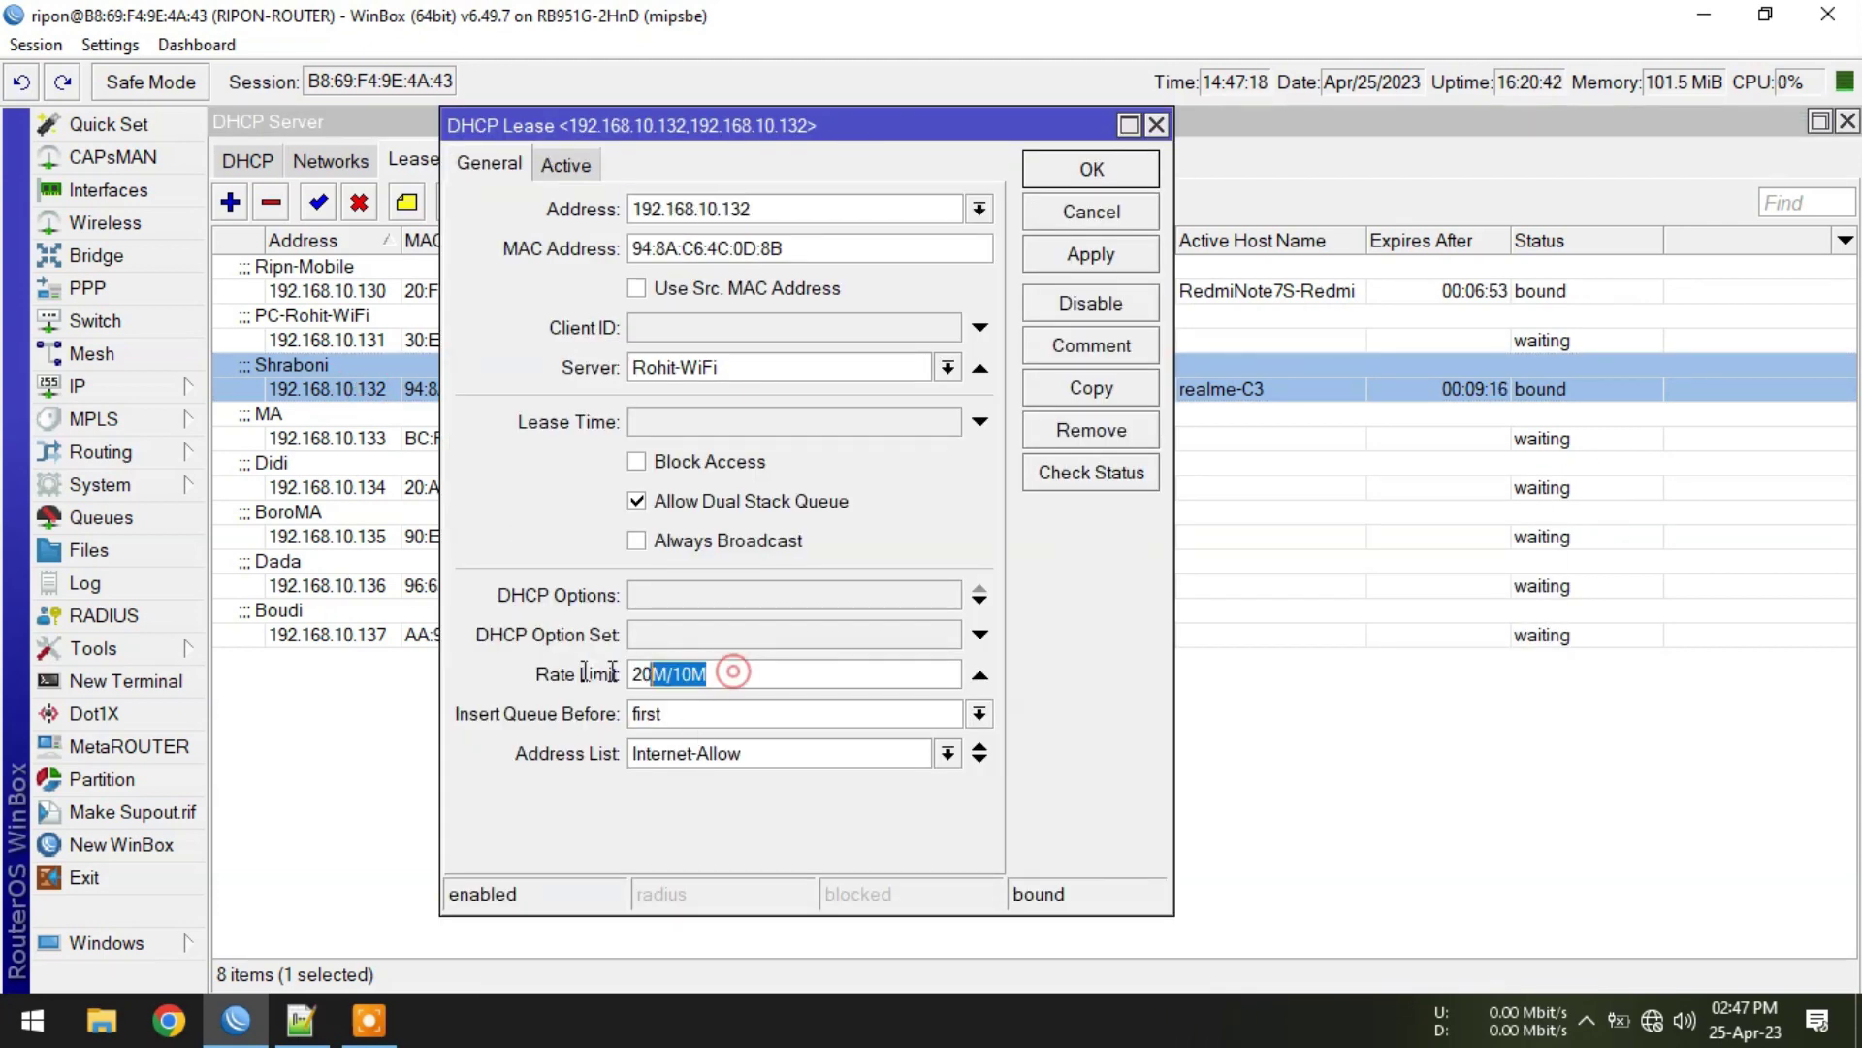
pyautogui.click(728, 671)
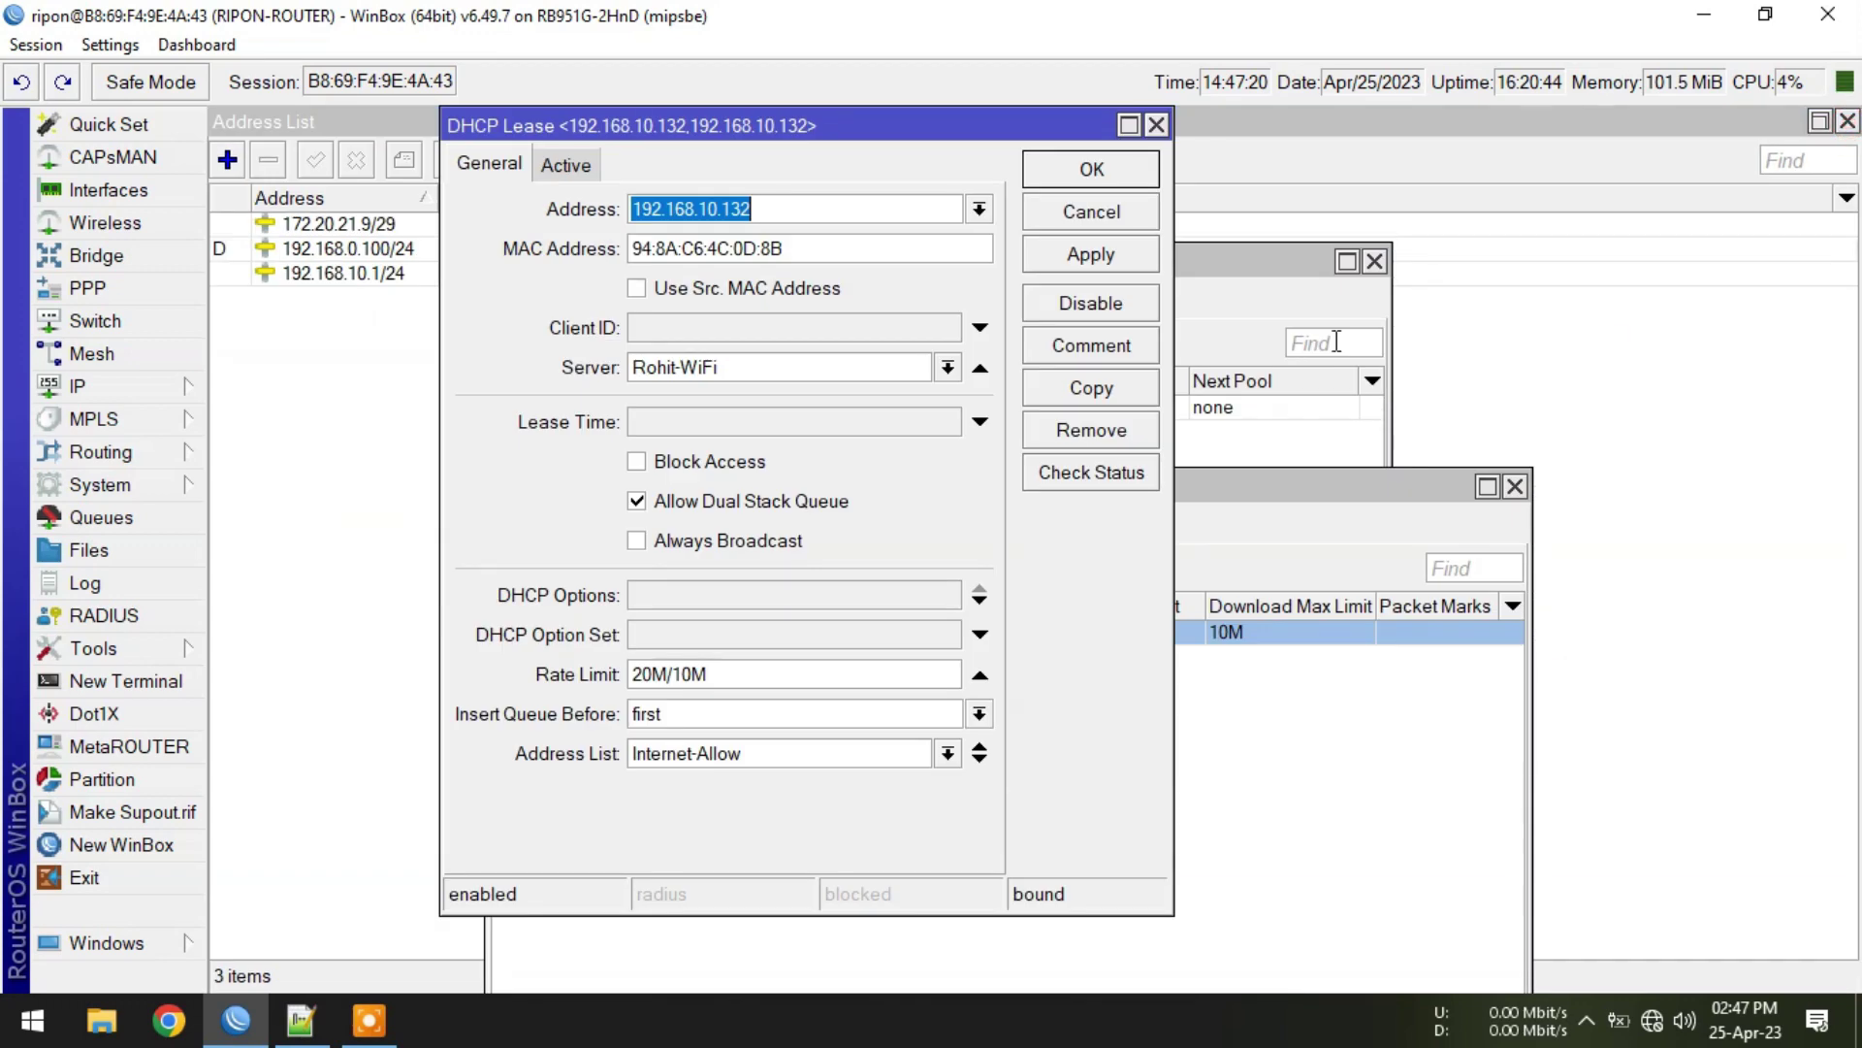
pyautogui.click(1338, 485)
pyautogui.moveTo(1093, 490); pyautogui.dragTo(1430, 335)
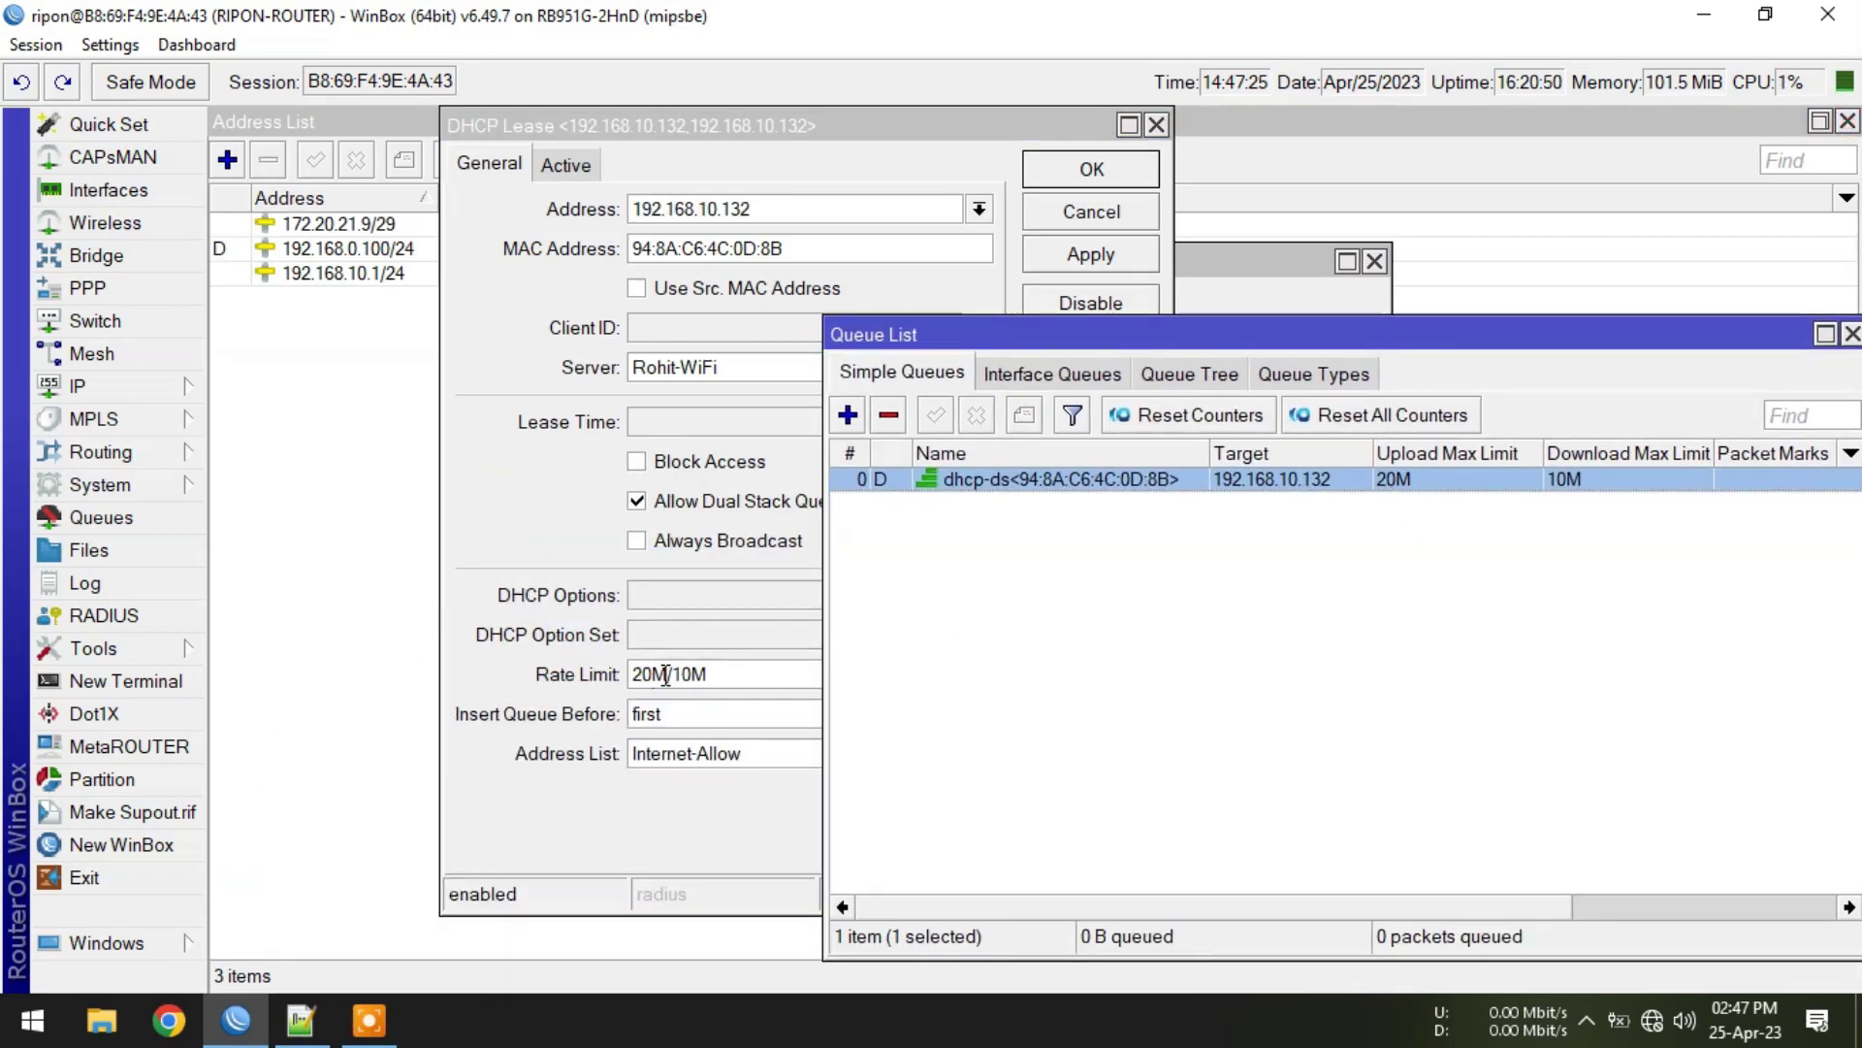